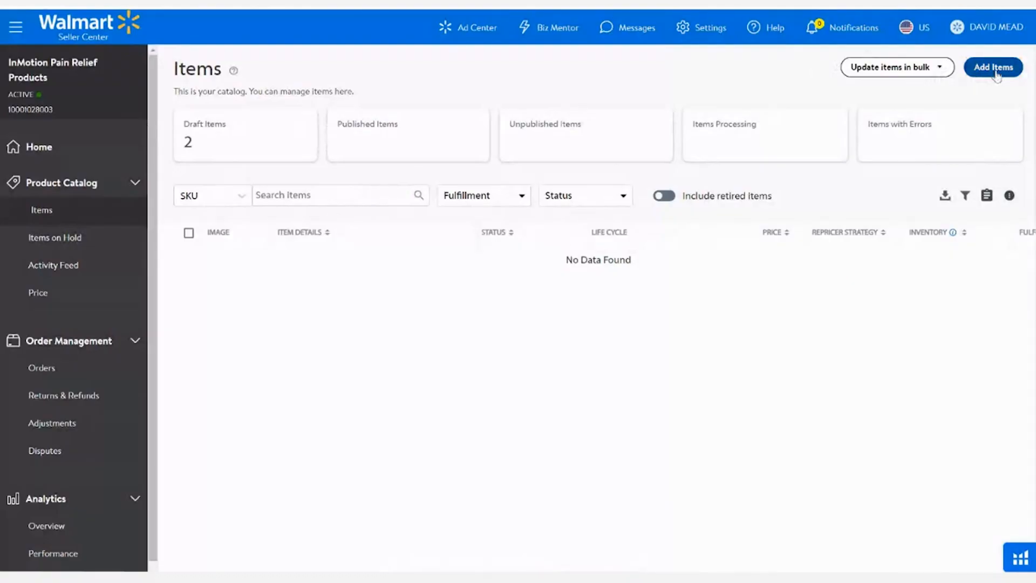
click(996, 72)
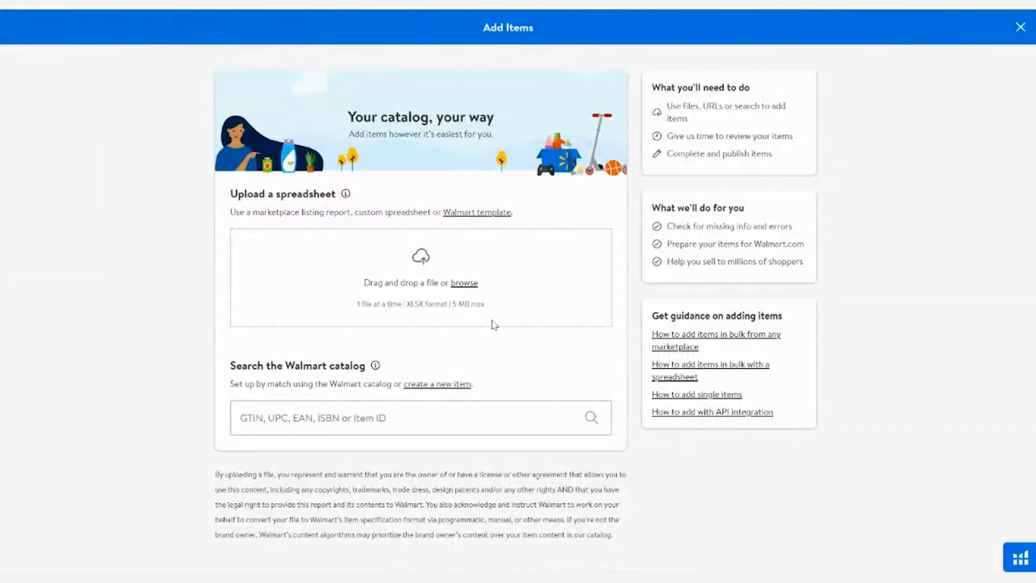
click(442, 386)
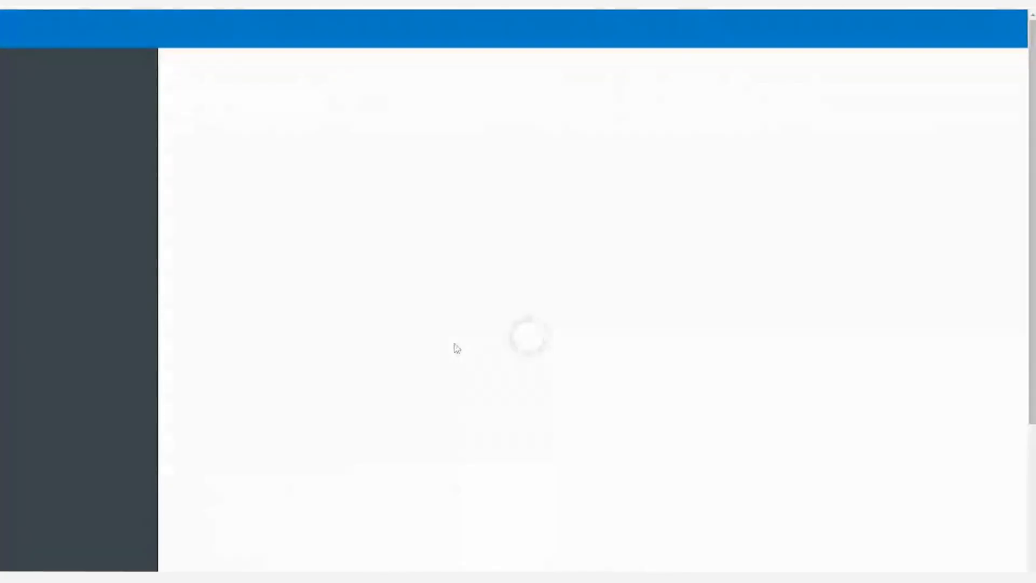
click(242, 85)
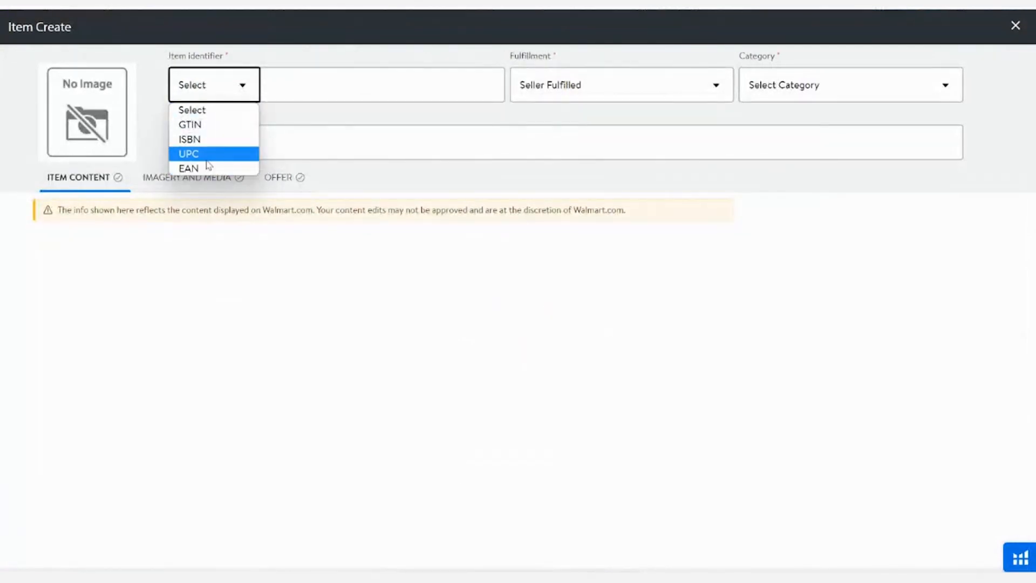
click(207, 157)
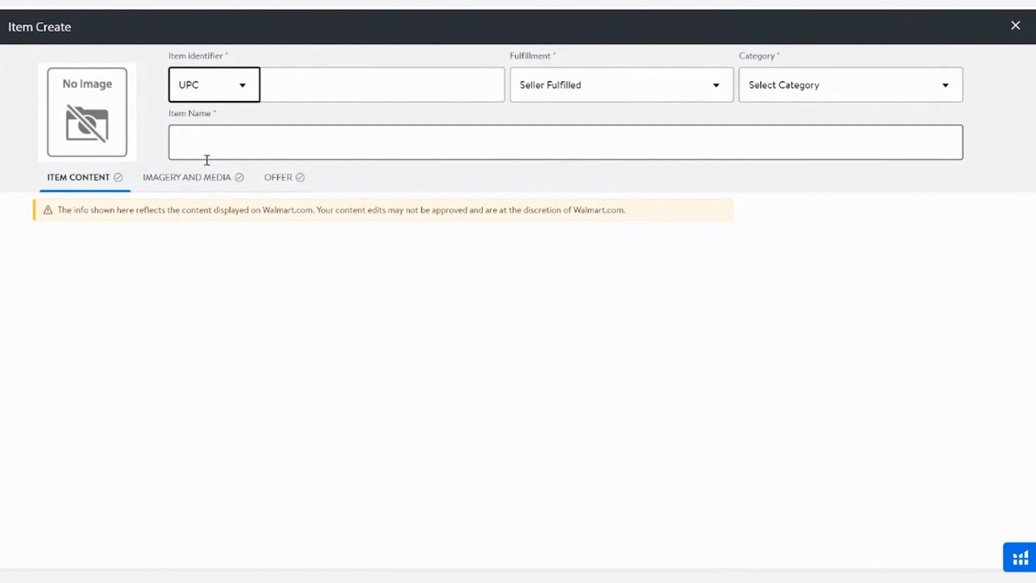
click(319, 95)
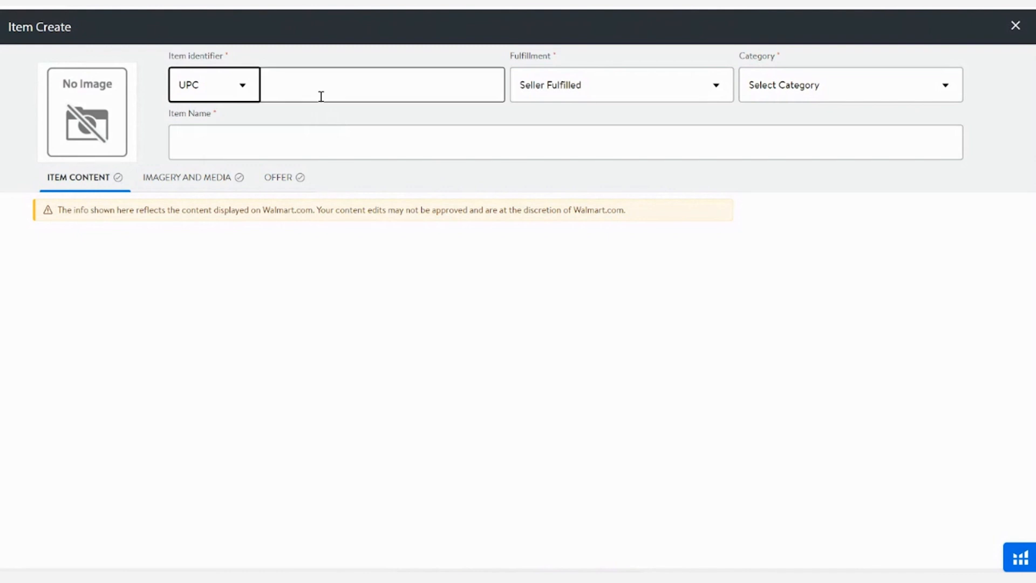
right_click(278, 86)
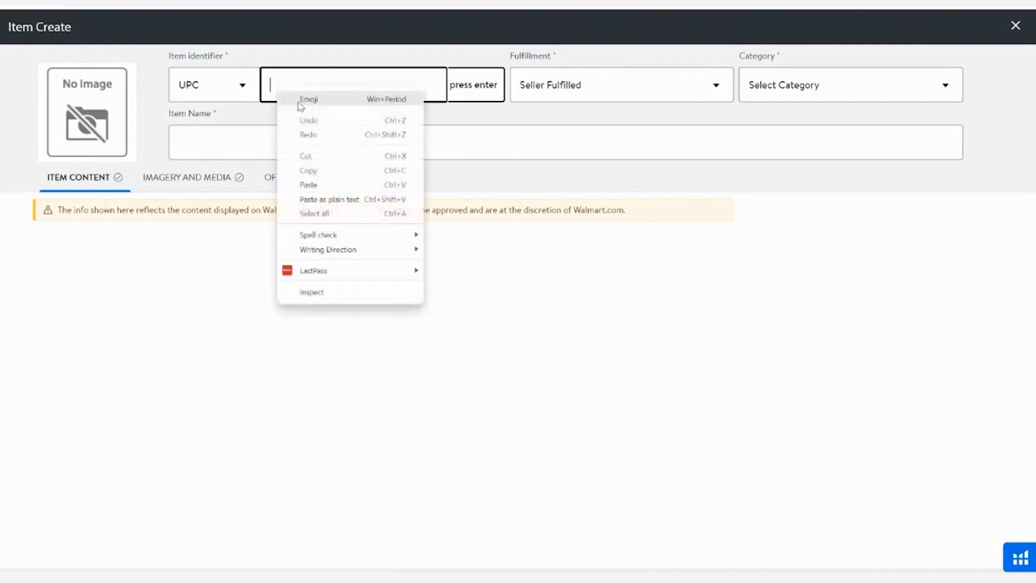
click(331, 180)
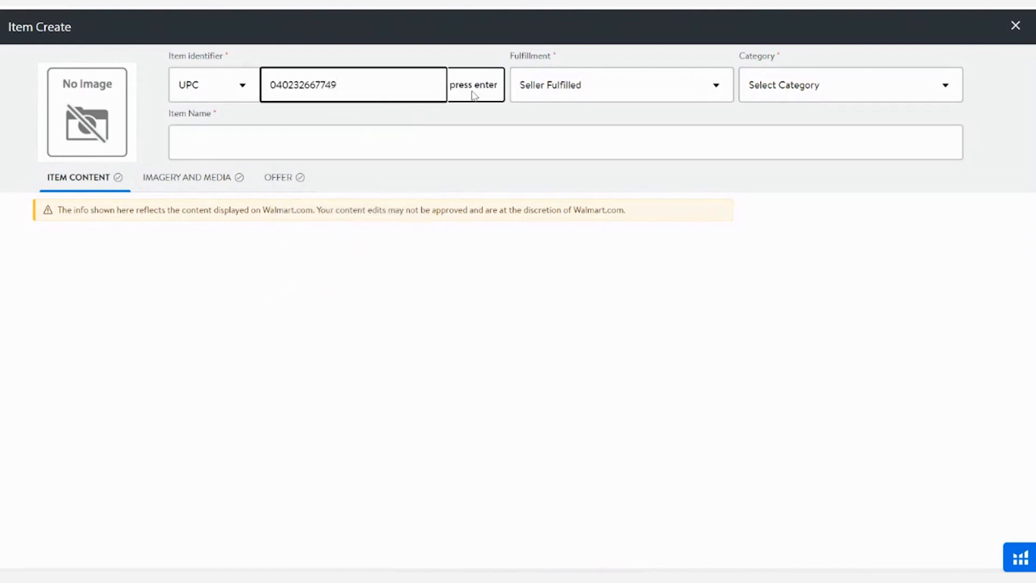
key(Return)
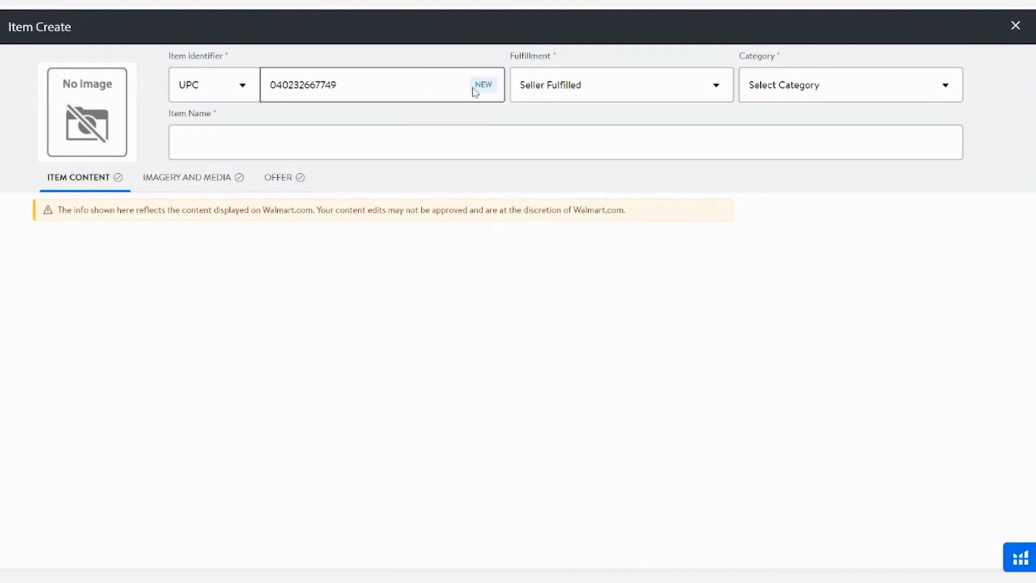
- Set the item's fulfillment to Walmart Fulfilled and its category to Medicine & Supplements
click(586, 91)
click(590, 126)
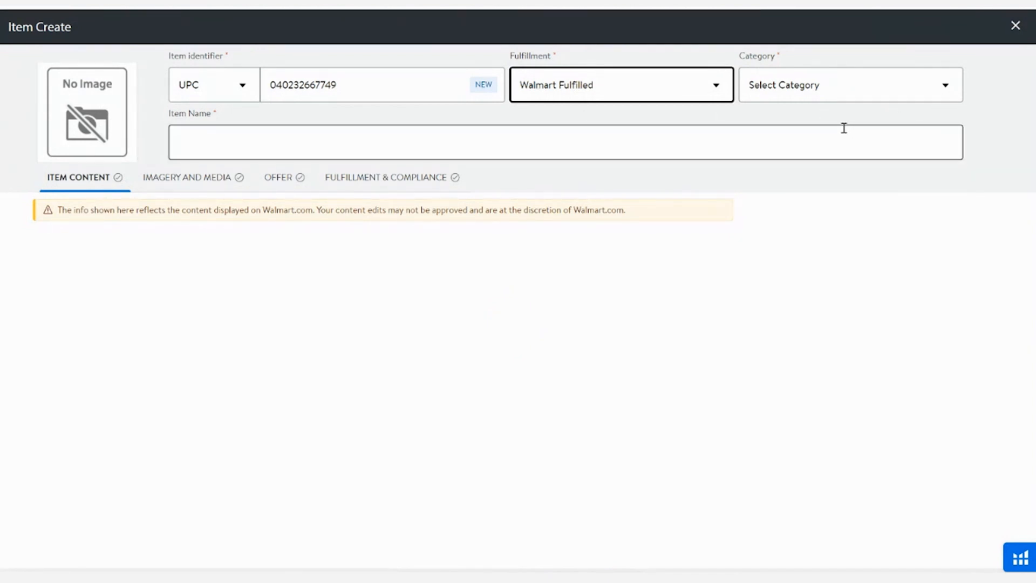
click(850, 86)
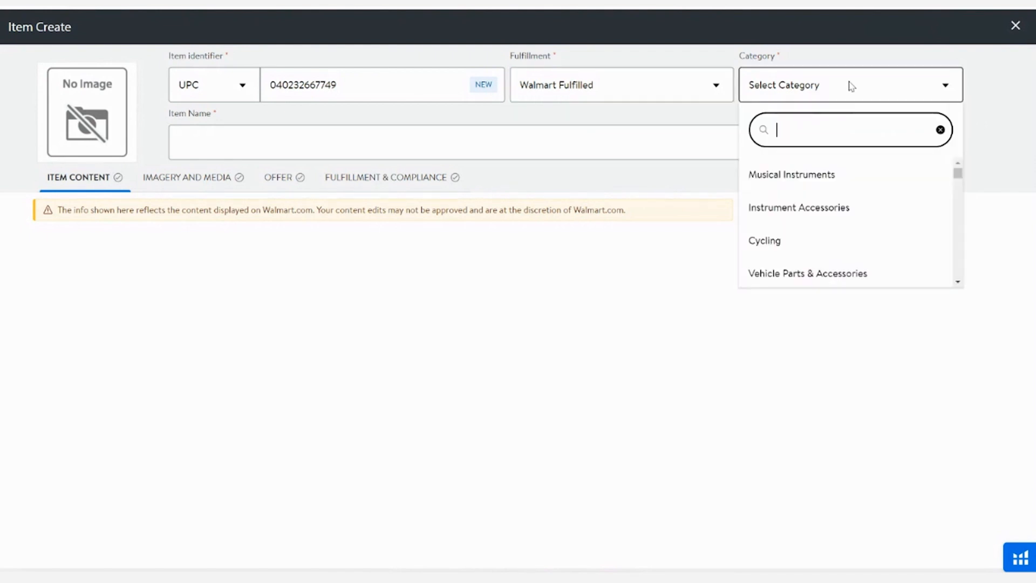
scroll(879, 178, down, 6)
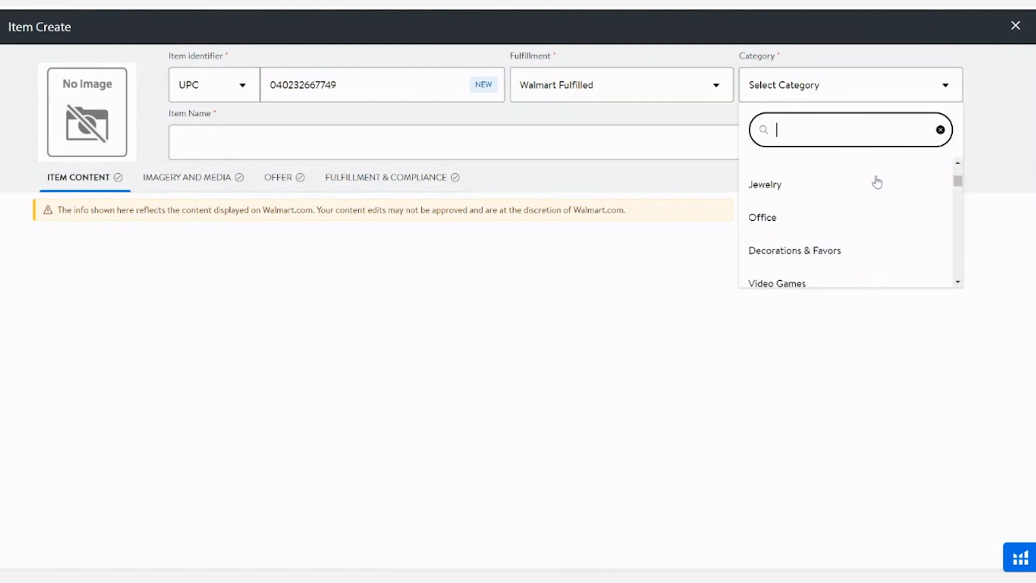
scroll(876, 183, down, 3)
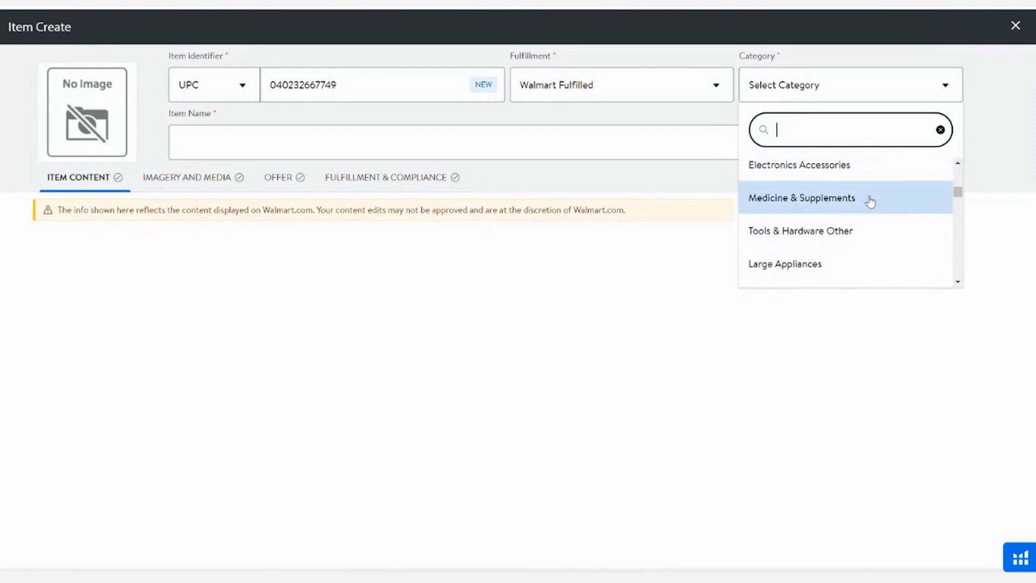
click(870, 201)
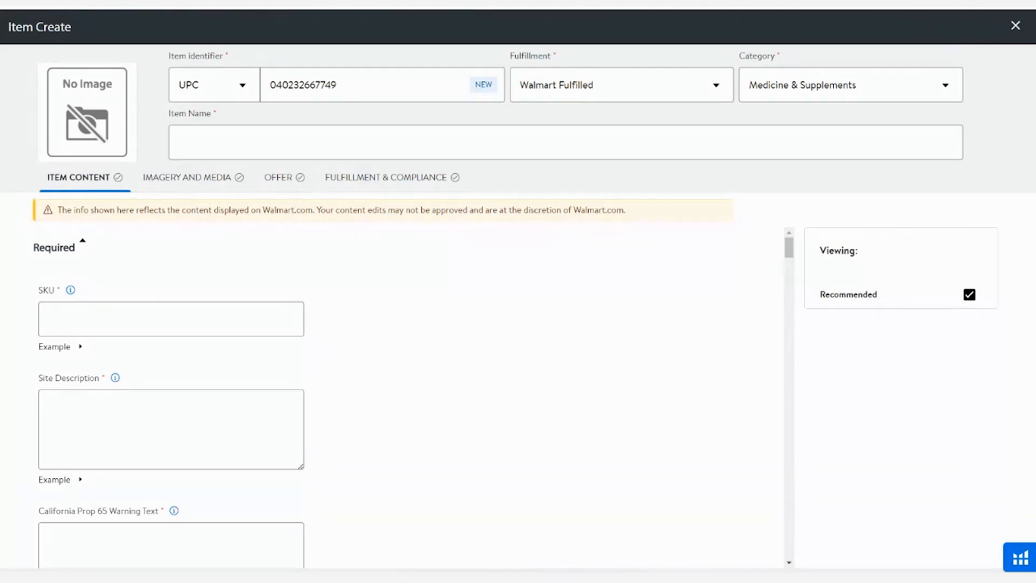
- Name the item "Inmotion Hemp Cream for Pain Relief - Maximum Strength and Fast Acting for Back, Knee, Elbow, Foot, Nerve, and Muscle Pain Relief- 2.5 oz Squeeze Tube"
right_click(381, 145)
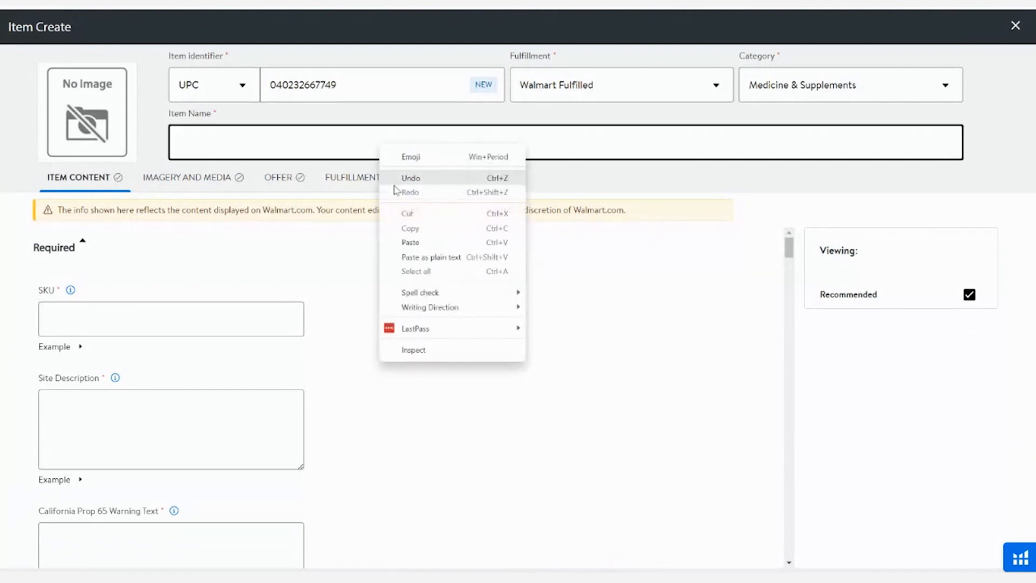
click(405, 242)
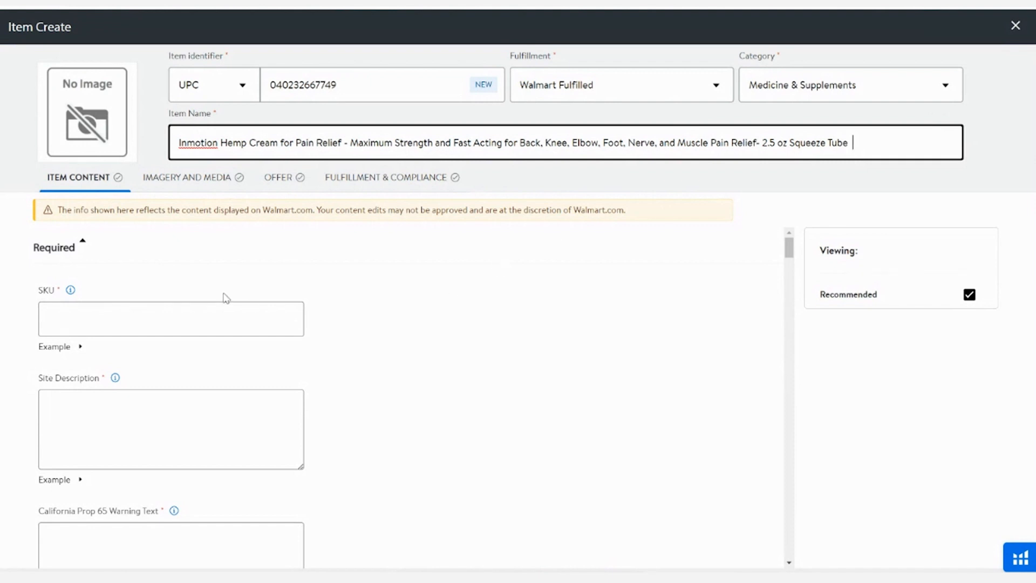
- Enter IMP-CREAM-1 as the item's SKU in the required item content
click(187, 316)
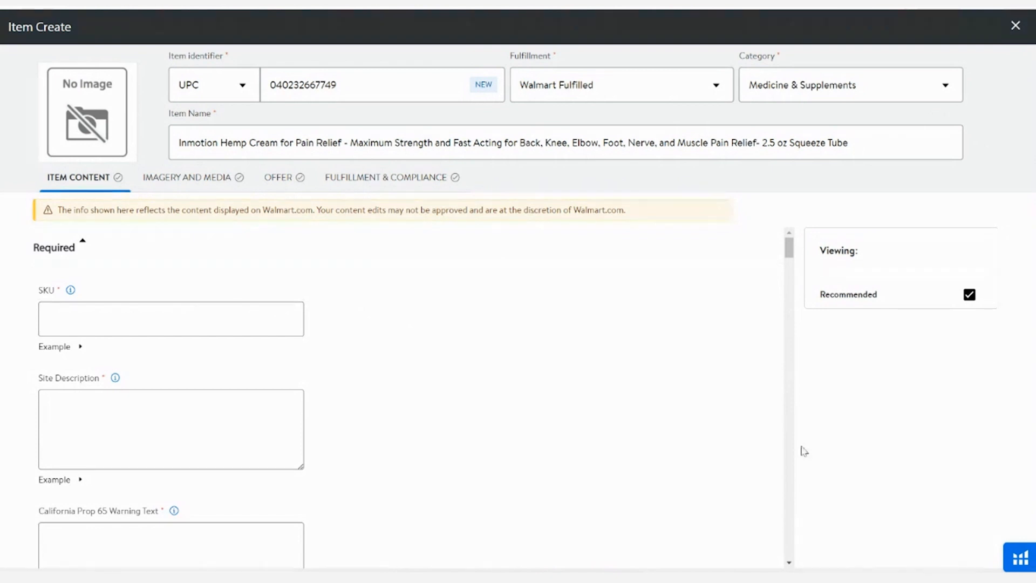
right_click(79, 330)
click(110, 425)
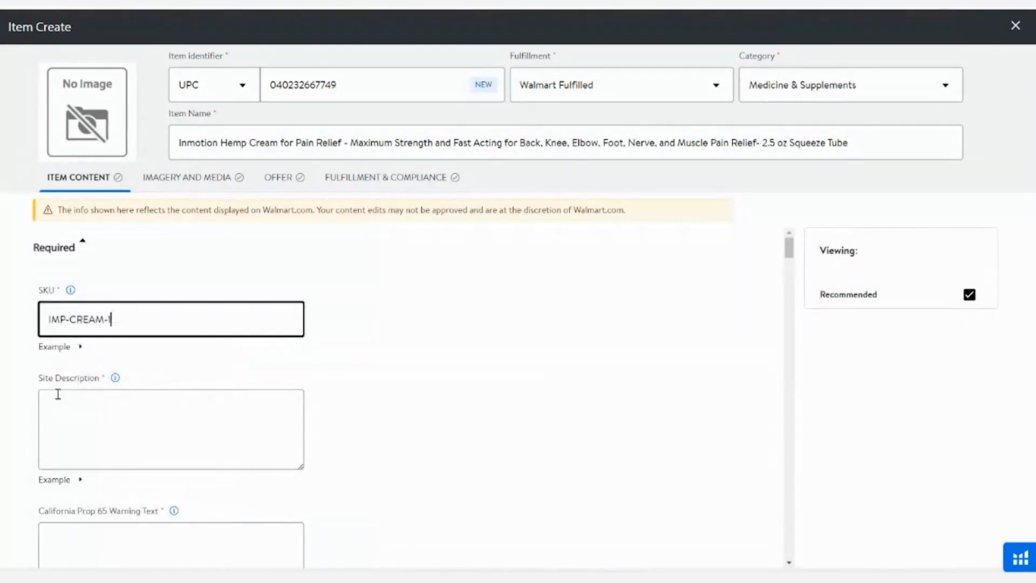
- Paste the prepared product description of the Inmotion pain cream into the Site Description
click(143, 423)
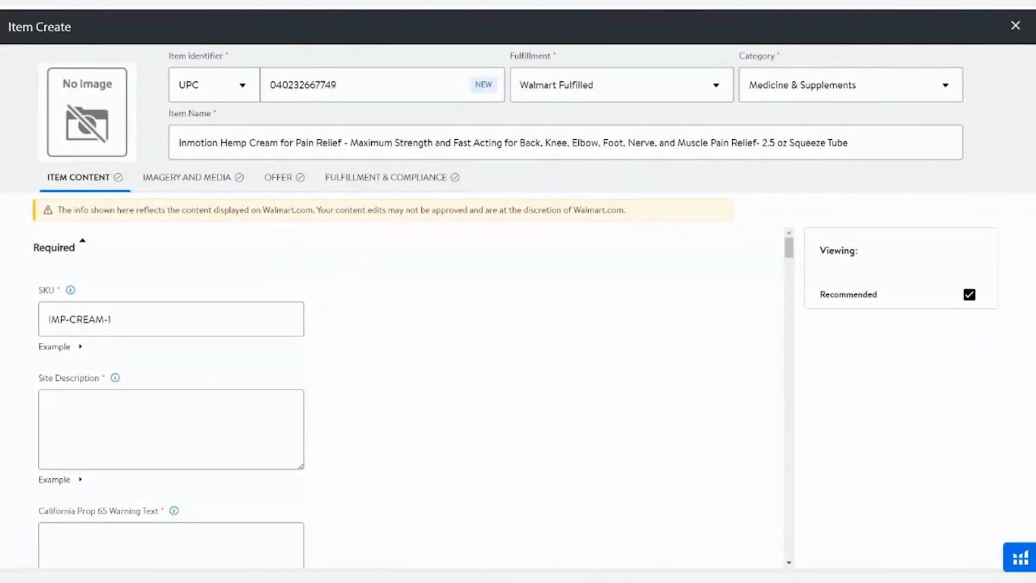
click(140, 430)
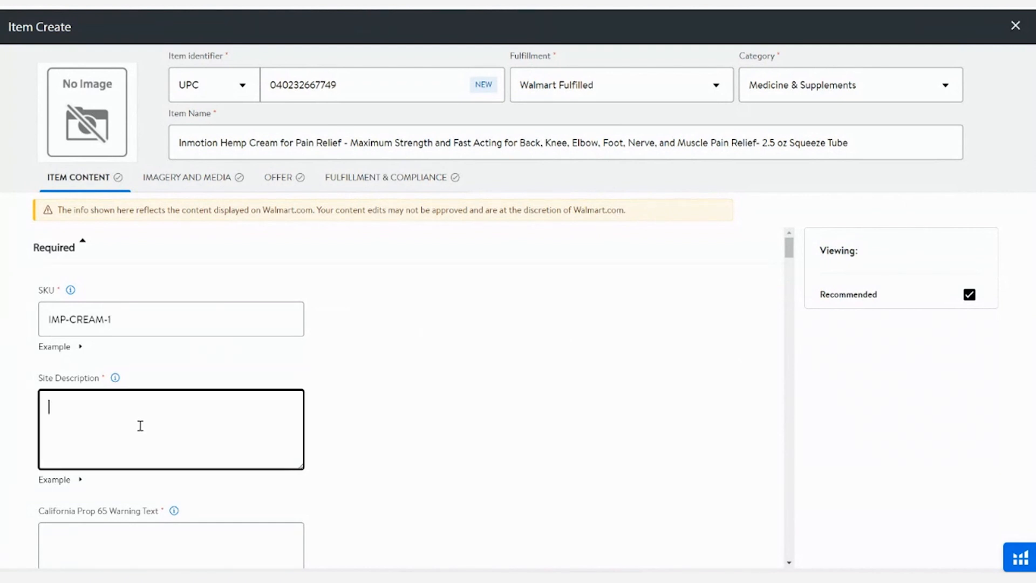
right_click(140, 429)
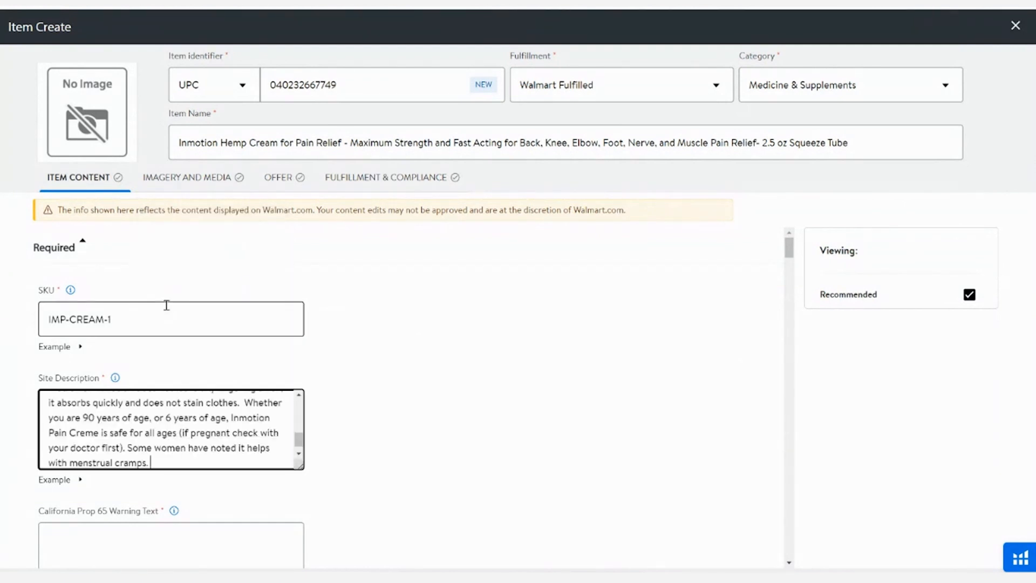
click(165, 307)
- Enter "none" as the California Prop 65 Warning Text and expand the field's example for reference
scroll(444, 377, down, 2)
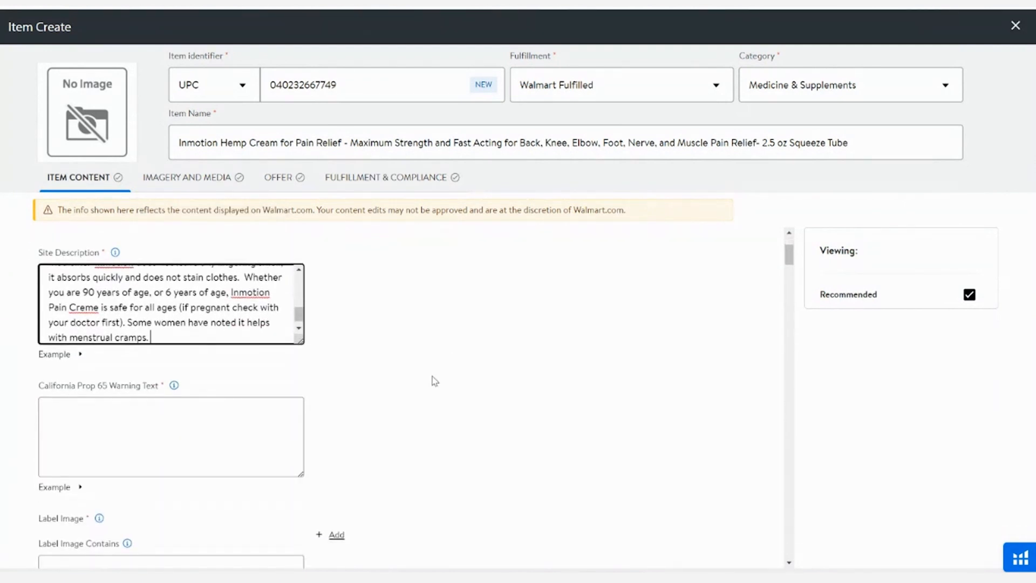
click(253, 431)
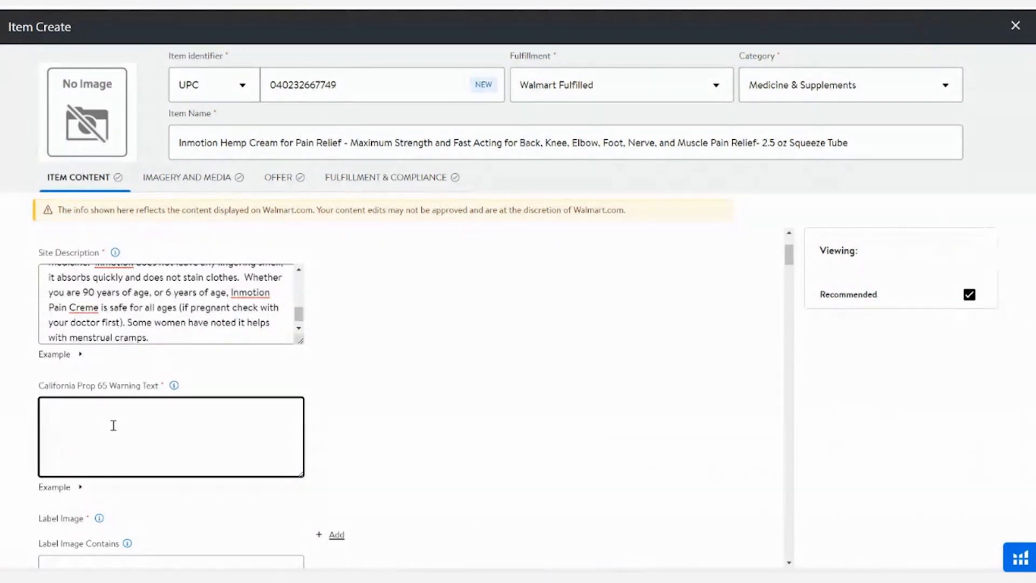
text(none)
scroll(113, 425, down, 2)
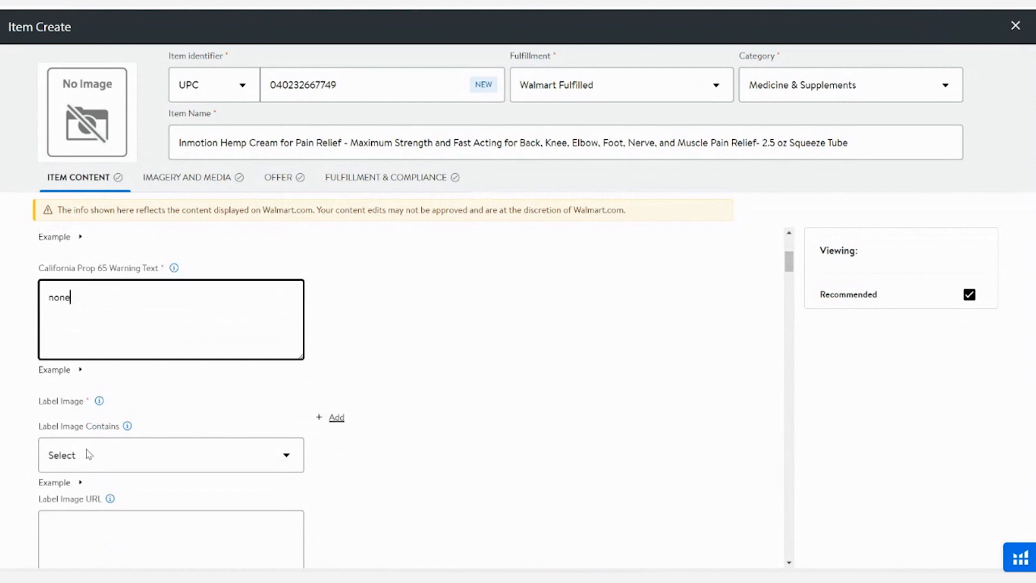
click(80, 364)
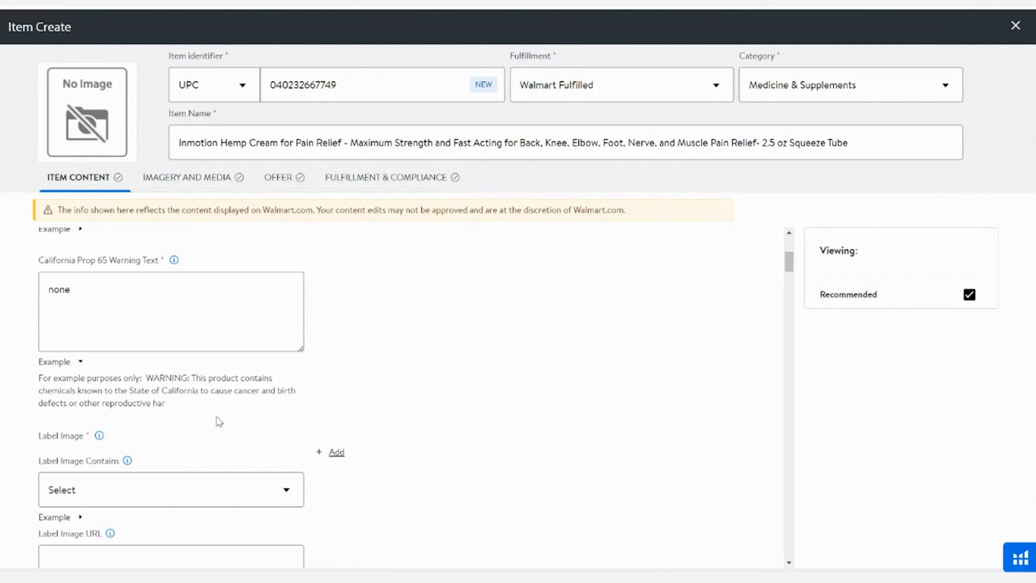
scroll(218, 421, up, 1)
scroll(219, 422, down, 1)
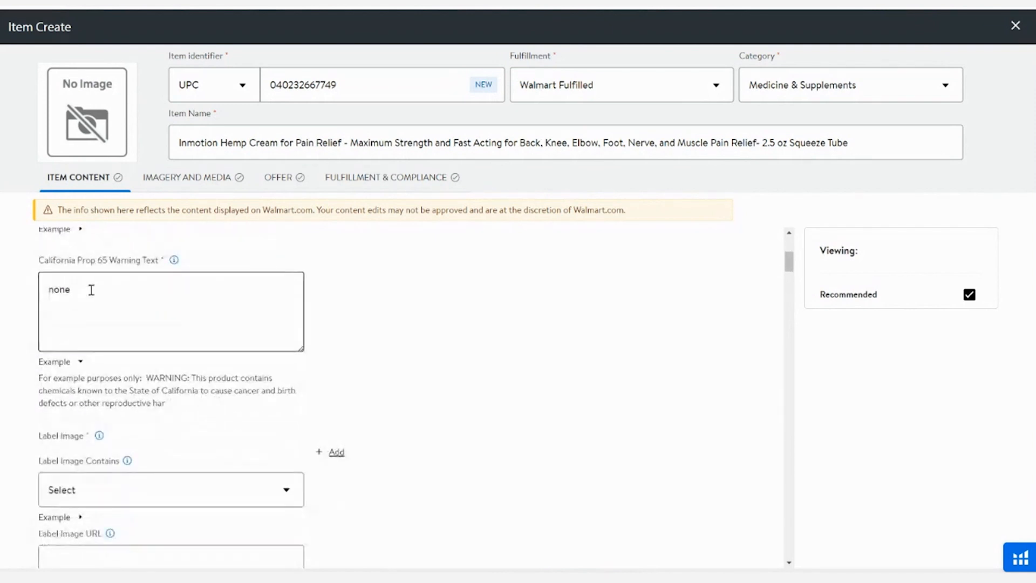
- Consult the help note and example for Label Image Contains, and set it to Ingredient List
scroll(92, 291, down, 3)
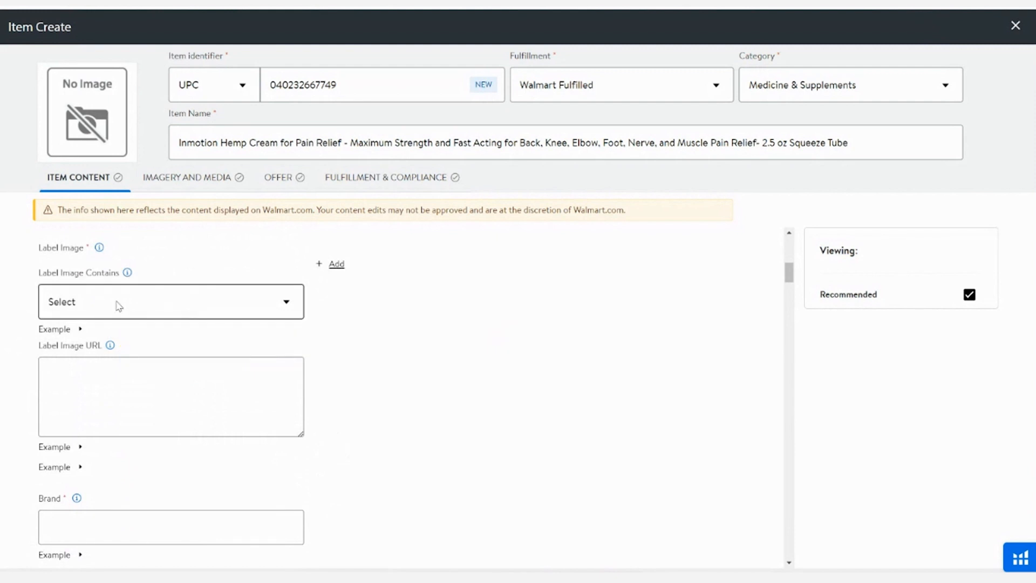
click(119, 305)
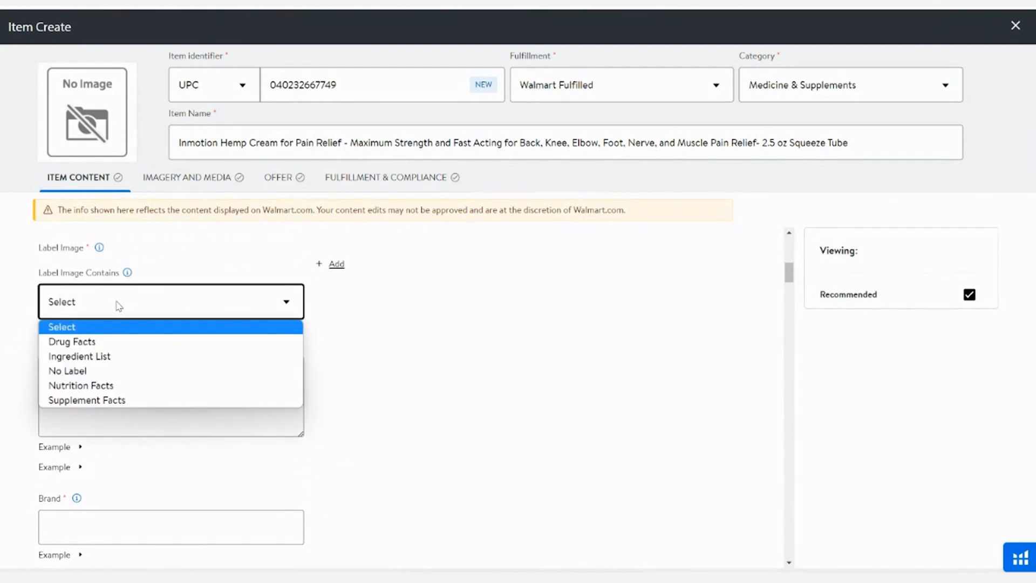
mouse_move(128, 275)
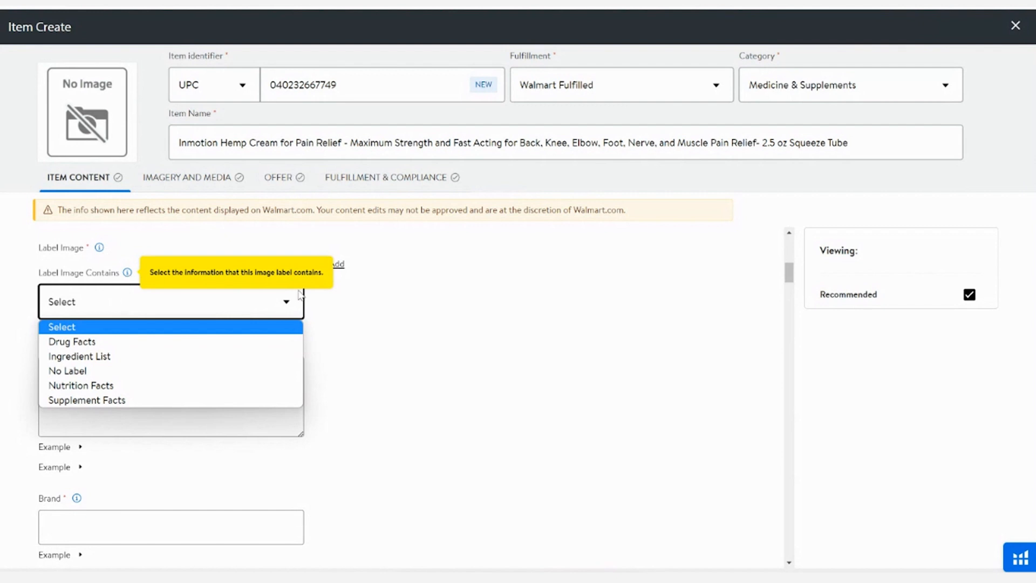
click(381, 305)
click(82, 330)
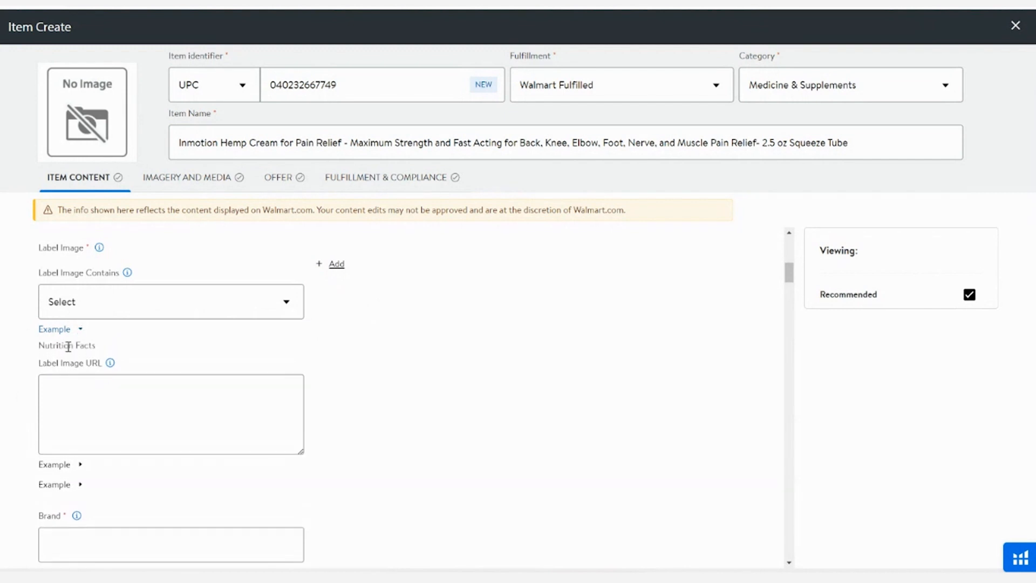
click(125, 309)
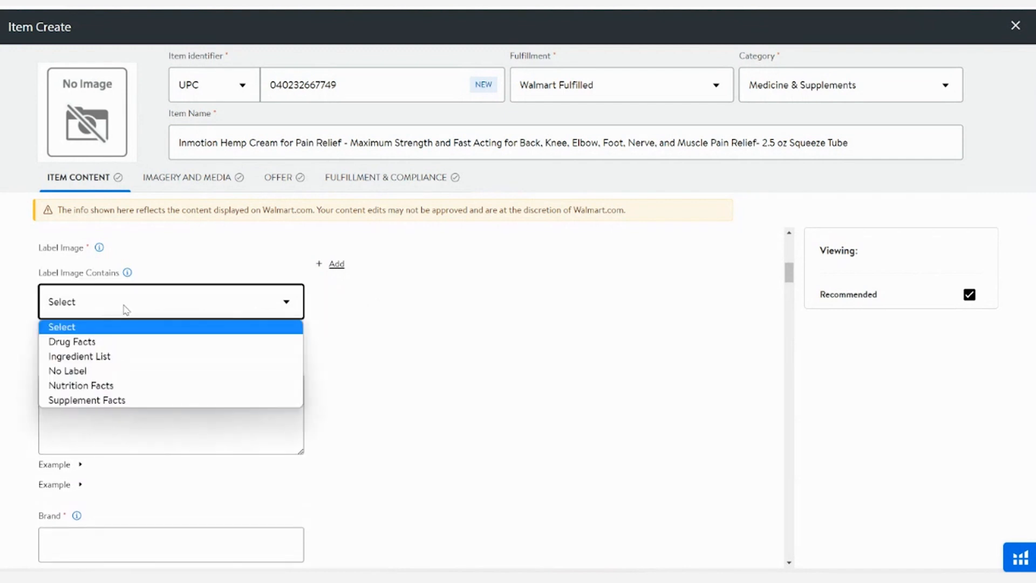
click(129, 356)
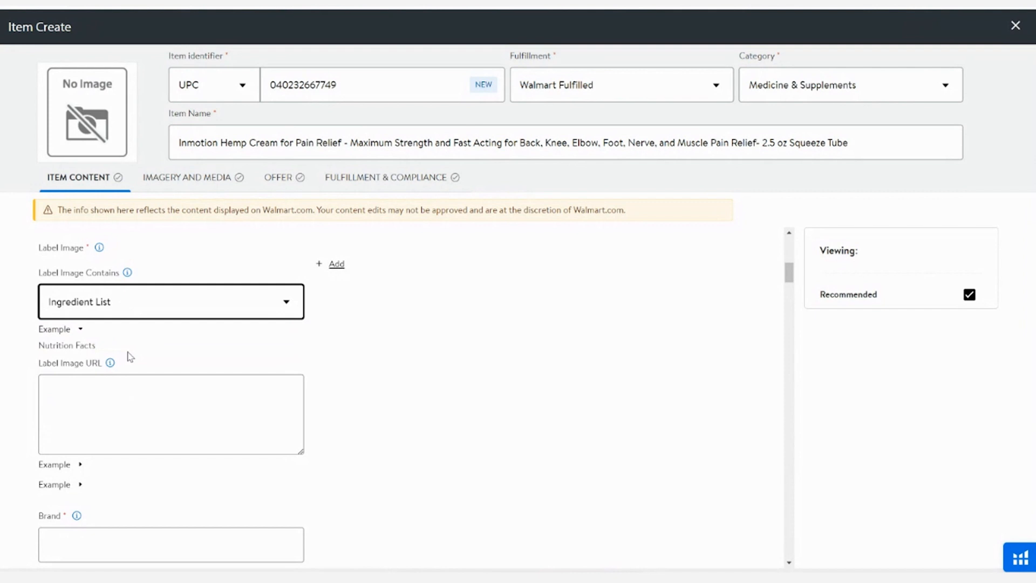
click(155, 315)
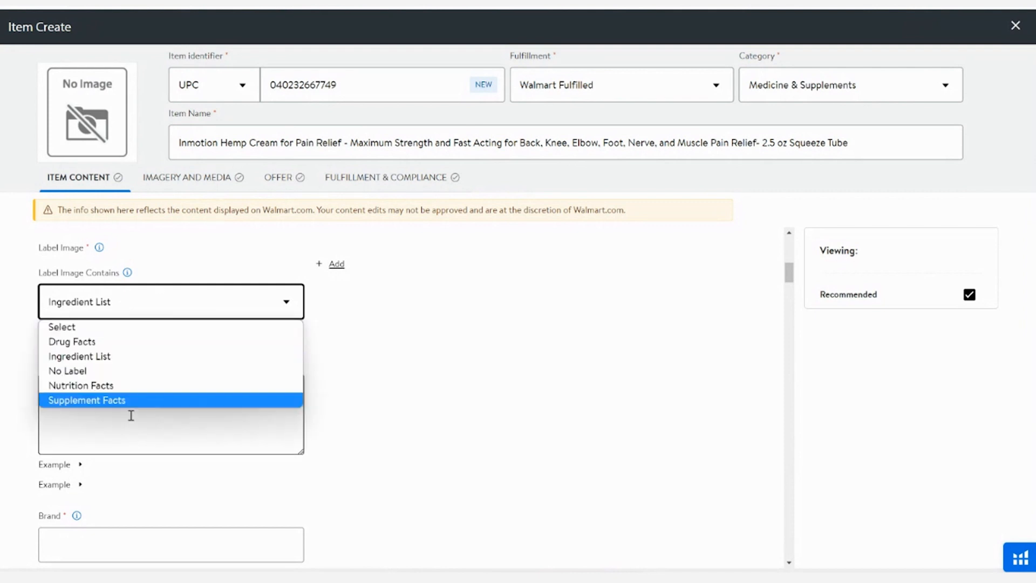
click(119, 365)
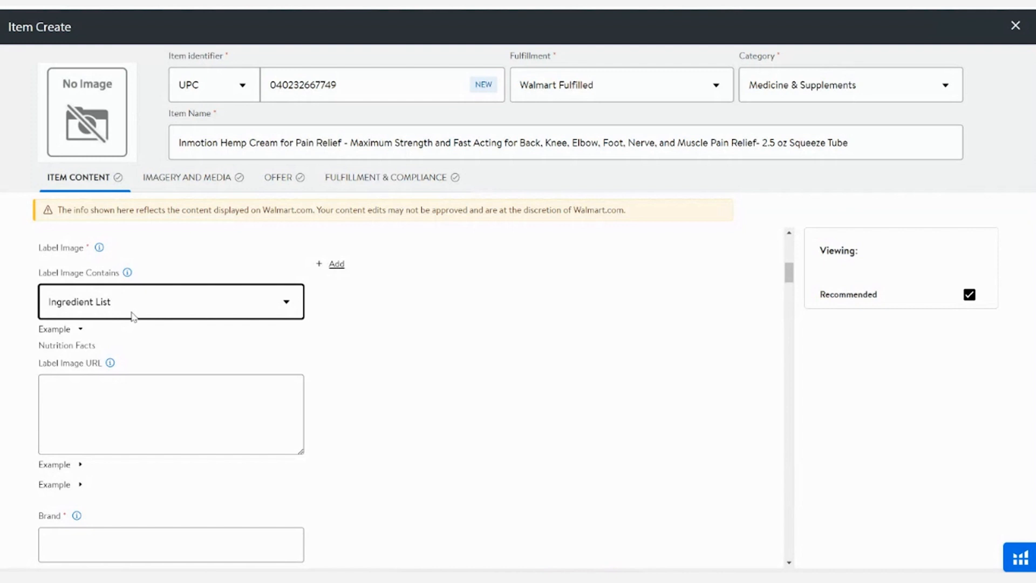
- Paste the copied m.media-amazon.com link of the product's label image as the Label Image URL
scroll(136, 335, down, 1)
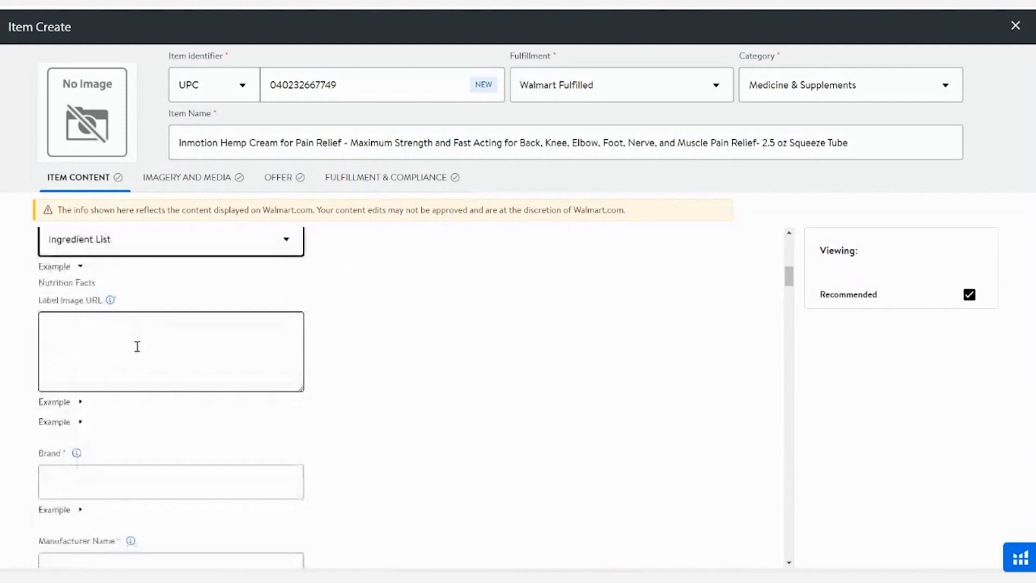
click(136, 347)
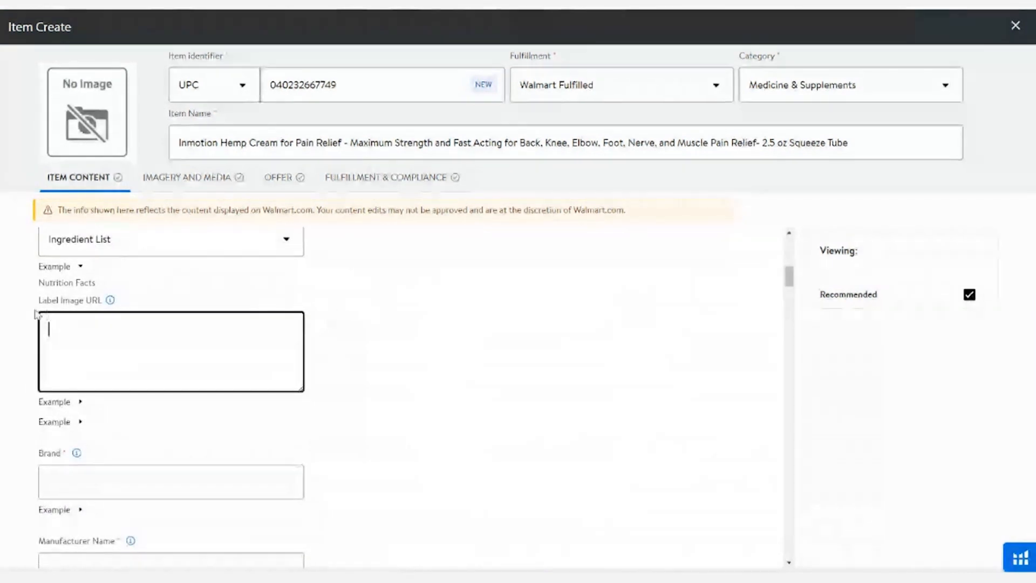
right_click(101, 331)
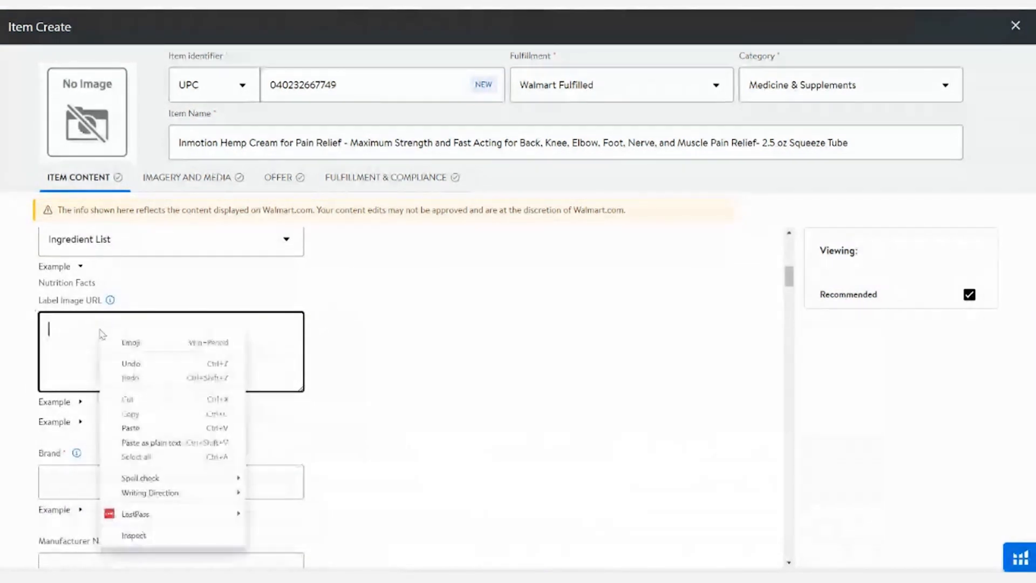
click(130, 428)
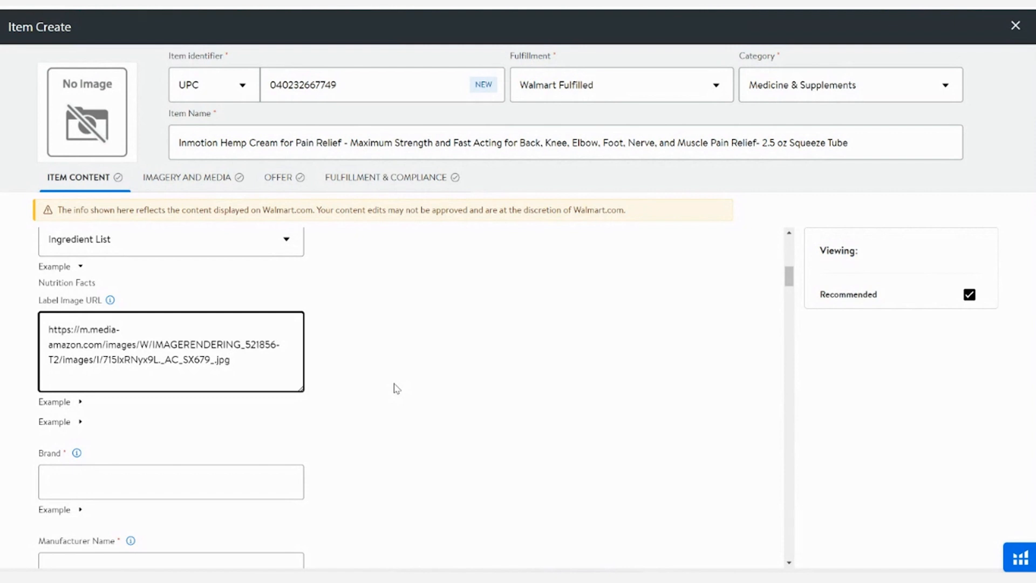
- Enter InMotion as both the Brand and the Manufacturer Name in the required item content
scroll(396, 389, down, 2)
click(113, 348)
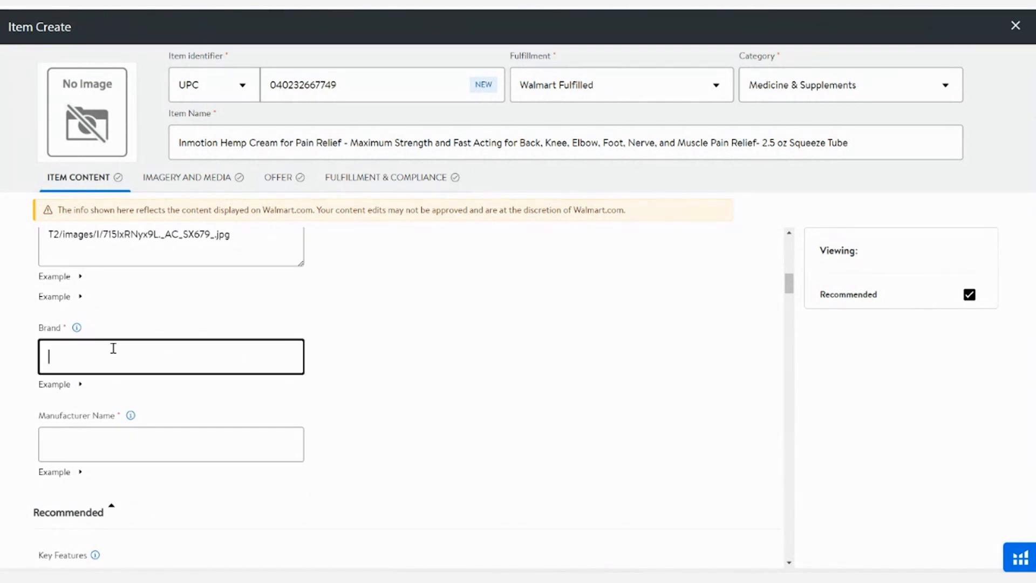
text(InMotion)
key(ctrl+a)
click(142, 440)
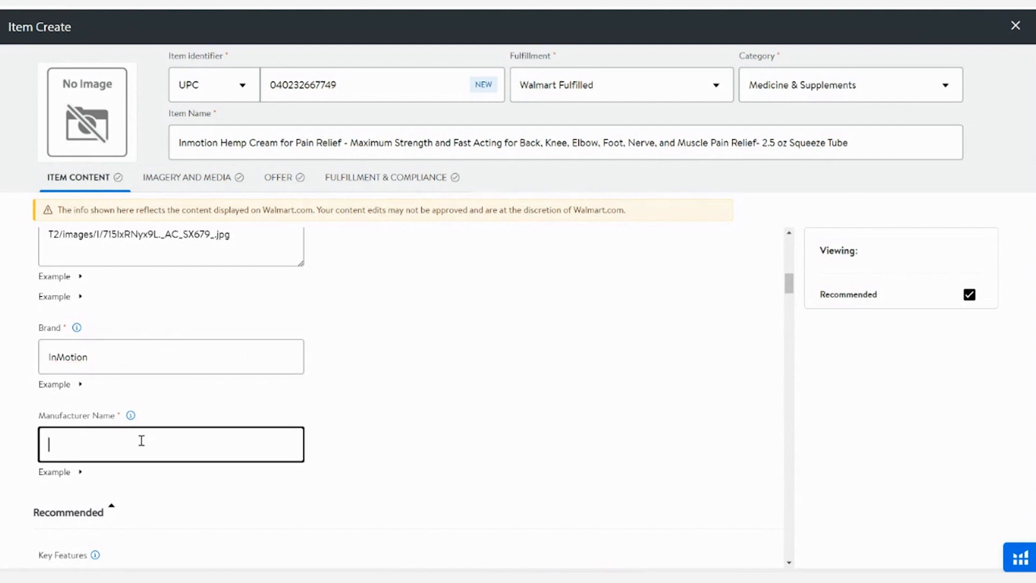
text(InMotion)
- Paste "Fast absorbing liposome formula allows for quick penetration and instant pain relief" as the first of the recommended Key Features
scroll(489, 404, down, 3)
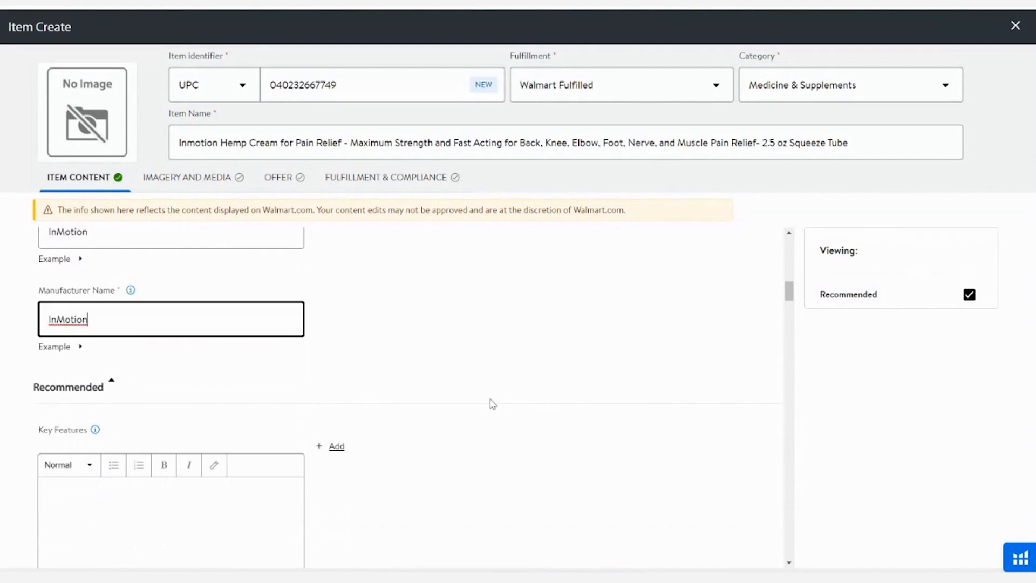
scroll(277, 370, down, 3)
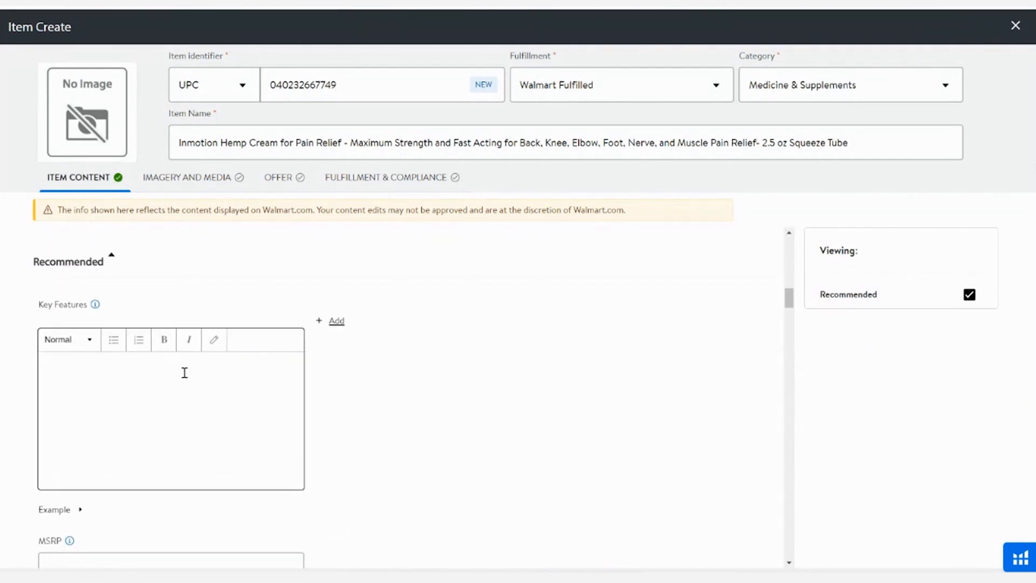
scroll(182, 372, down, 2)
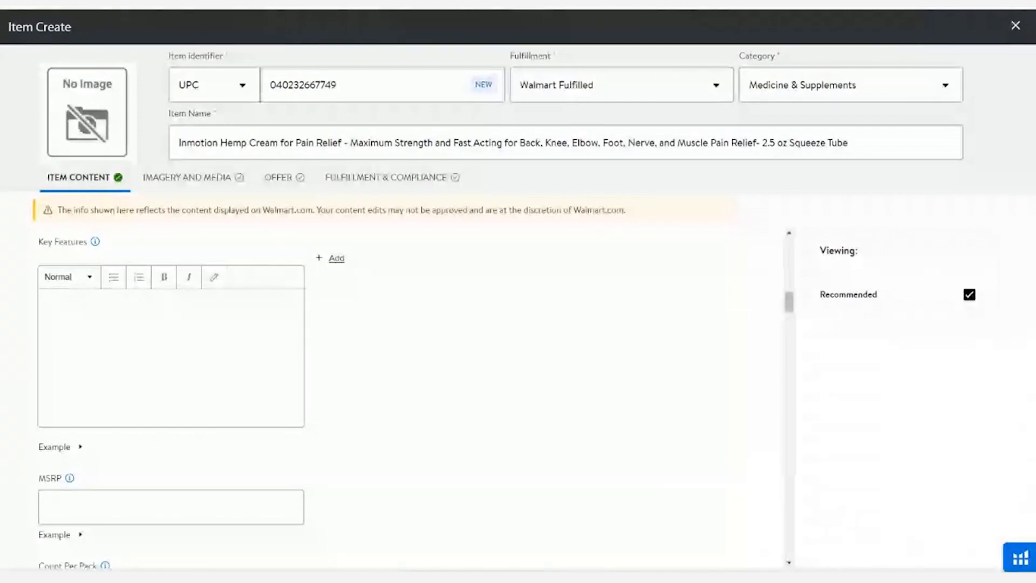
click(133, 324)
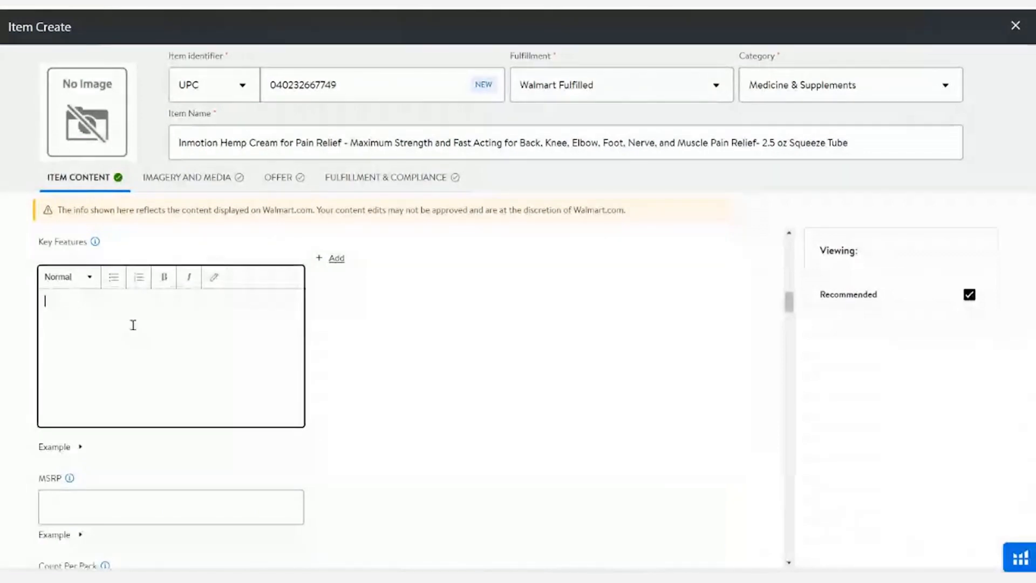
right_click(132, 325)
click(174, 412)
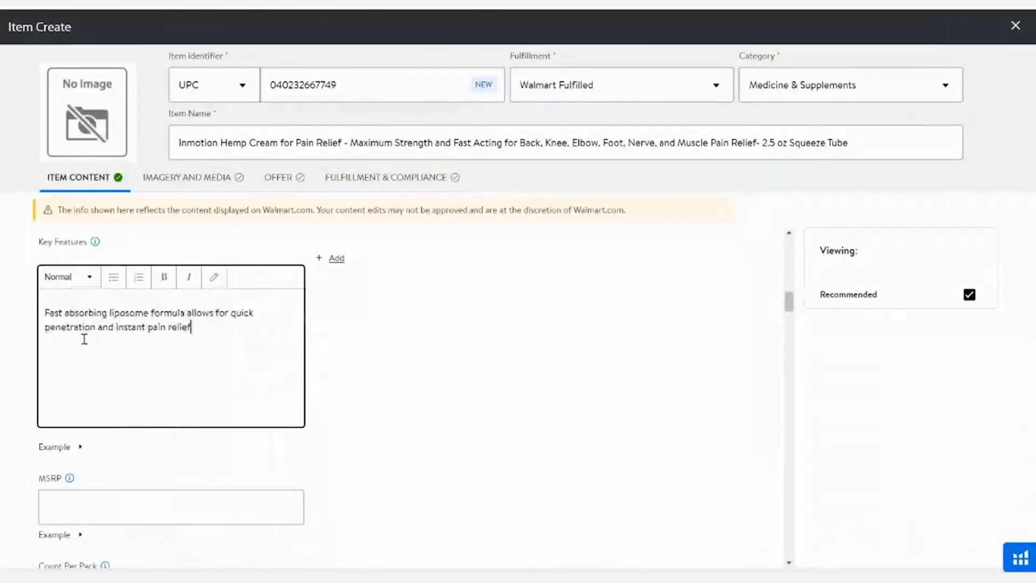
- Add a second key feature reading "Reduces Inflammation by instantly working on the C-pain fiber network and the deeper CB-2 pain receptors"
click(338, 258)
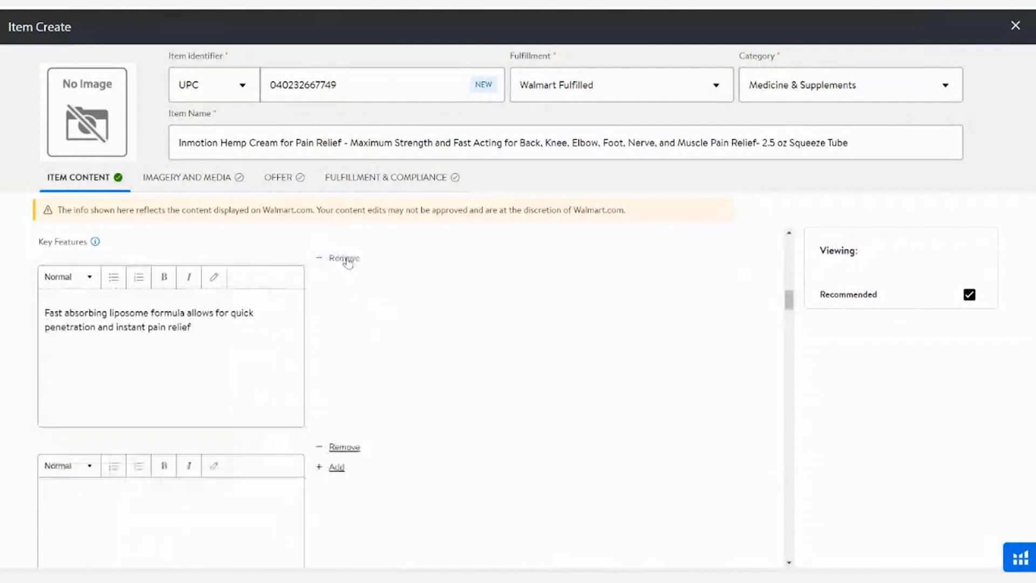
scroll(416, 335, down, 3)
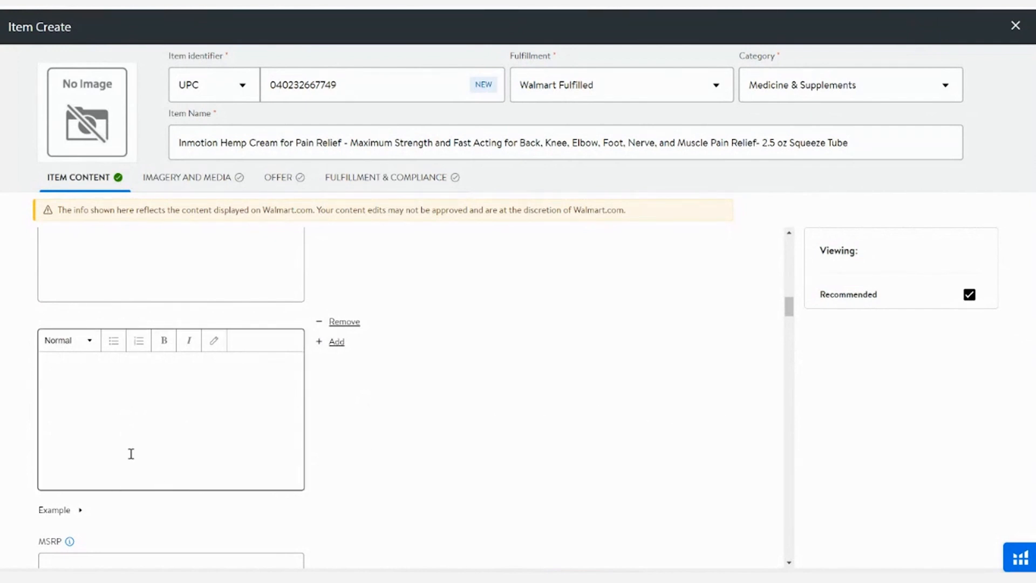
click(130, 428)
right_click(130, 428)
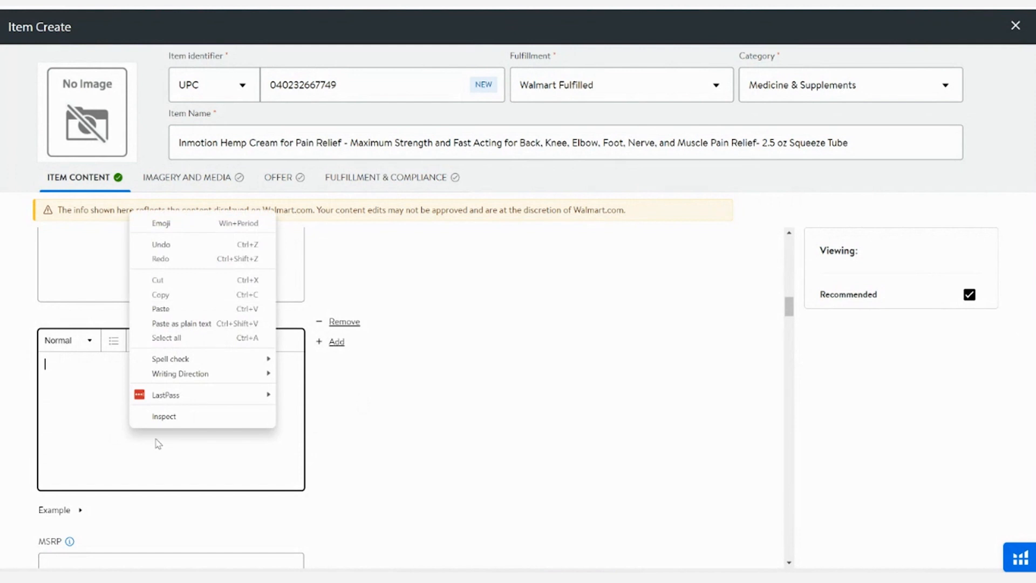
click(161, 309)
- Add a third key feature reading "The perfect amount of hemp extract (300mg) for pain relief according to clinical studies"
click(338, 342)
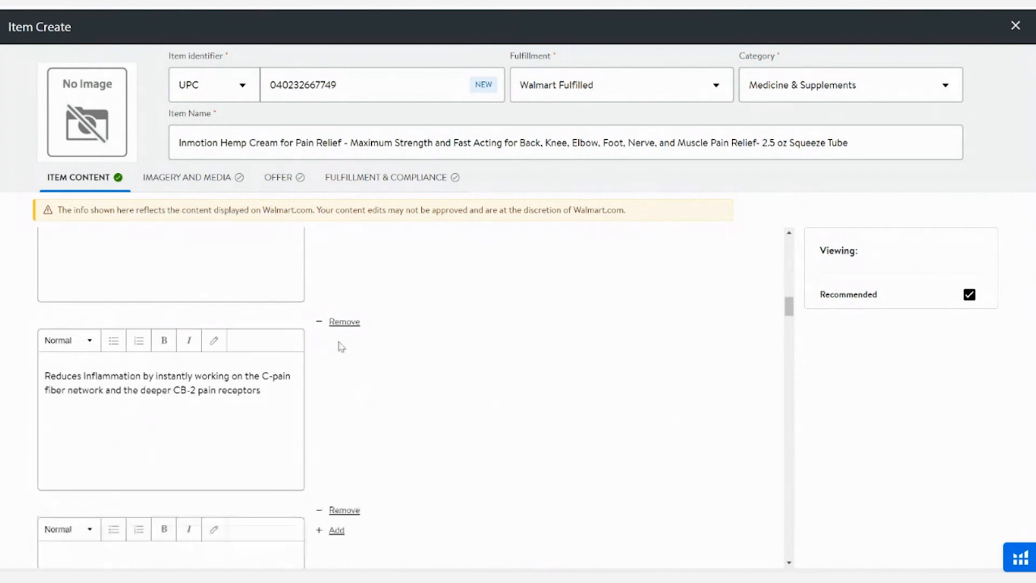
scroll(558, 354, down, 1)
scroll(559, 354, down, 1)
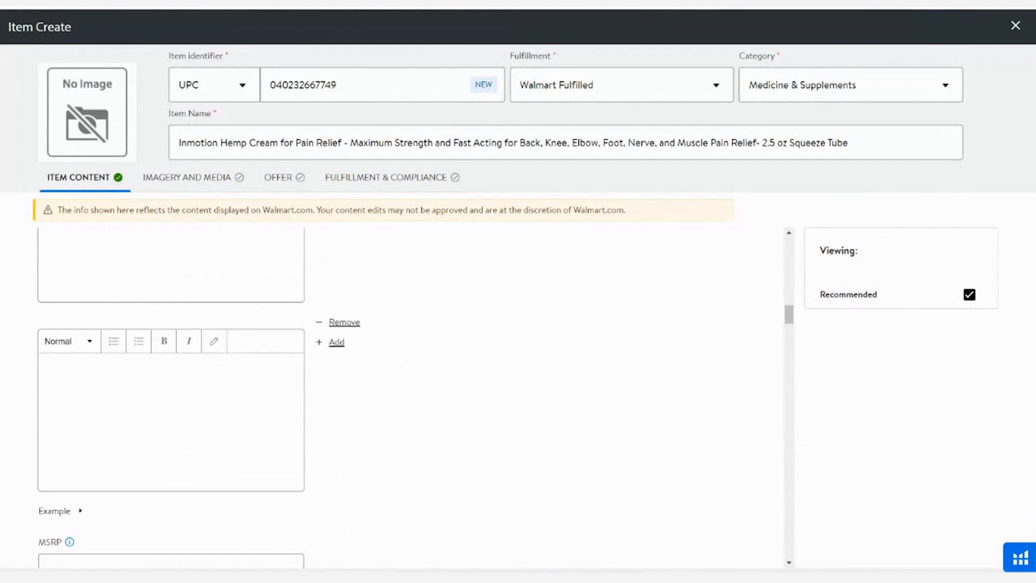
click(72, 426)
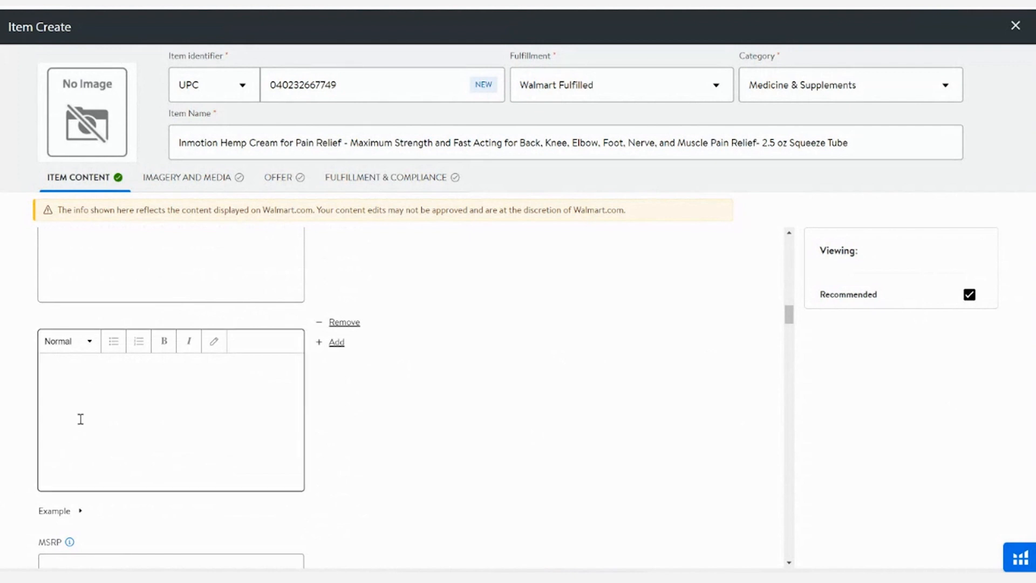
right_click(81, 419)
click(111, 295)
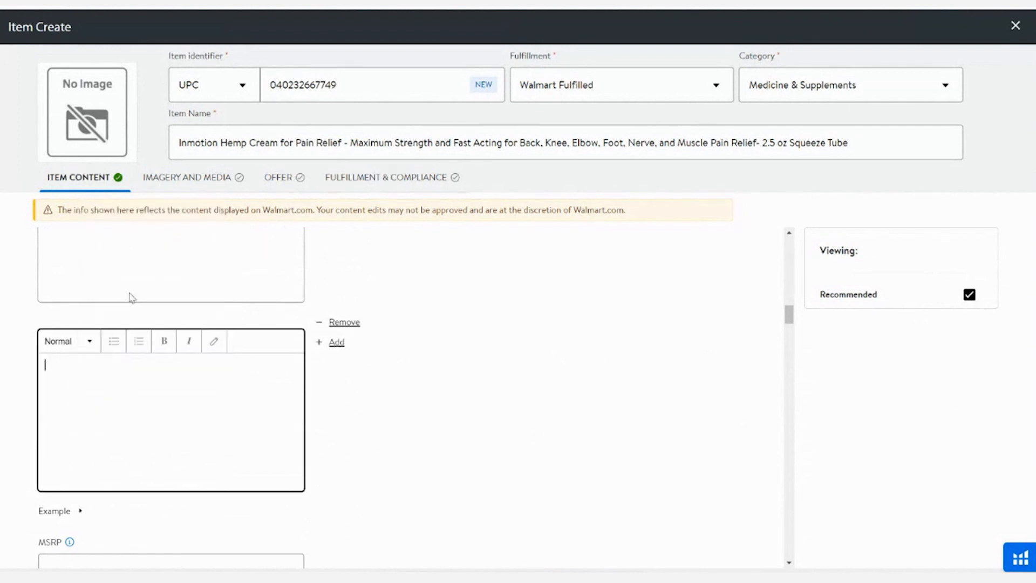
- Add a fourth key feature with the copied text on no side effects and safe, legal use by athletes, first responders and pilots
click(334, 344)
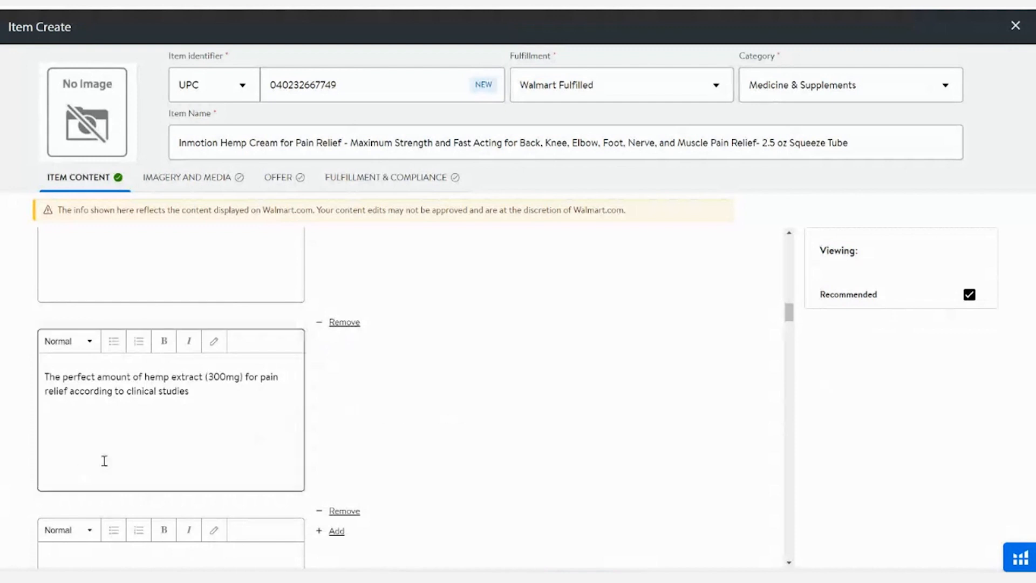
scroll(102, 456, down, 2)
right_click(123, 450)
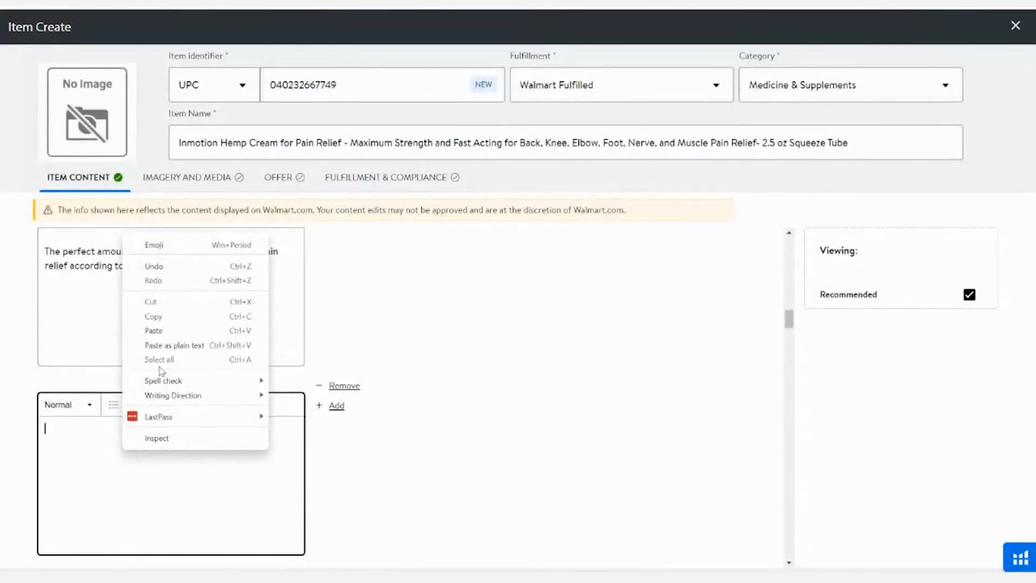
click(161, 327)
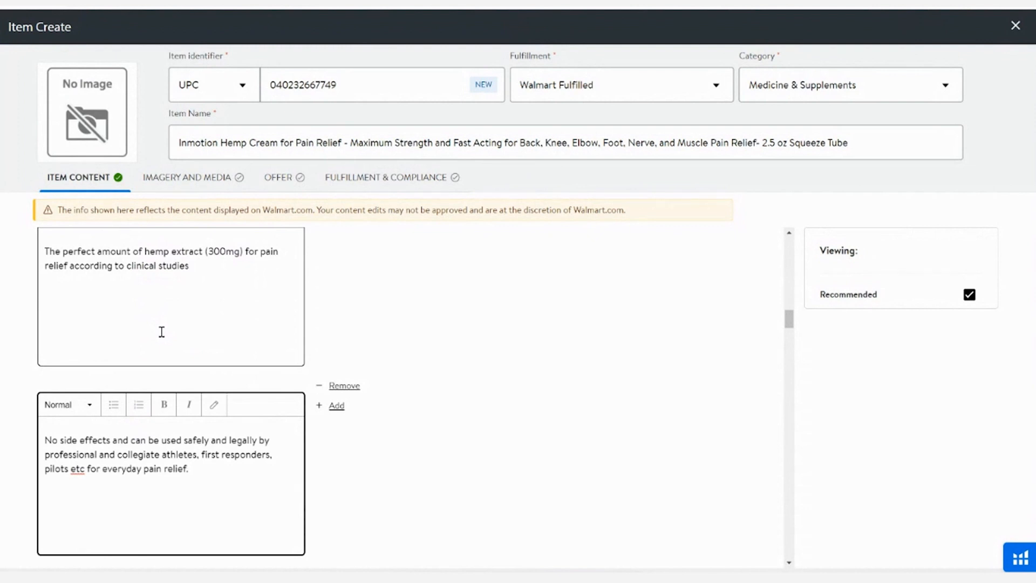
- Add a fifth key feature: "Great for back pain, neck and shoulder pain, knee and foot pain, elbow pain, nerve pain, and inflammation"
scroll(162, 331, down, 1)
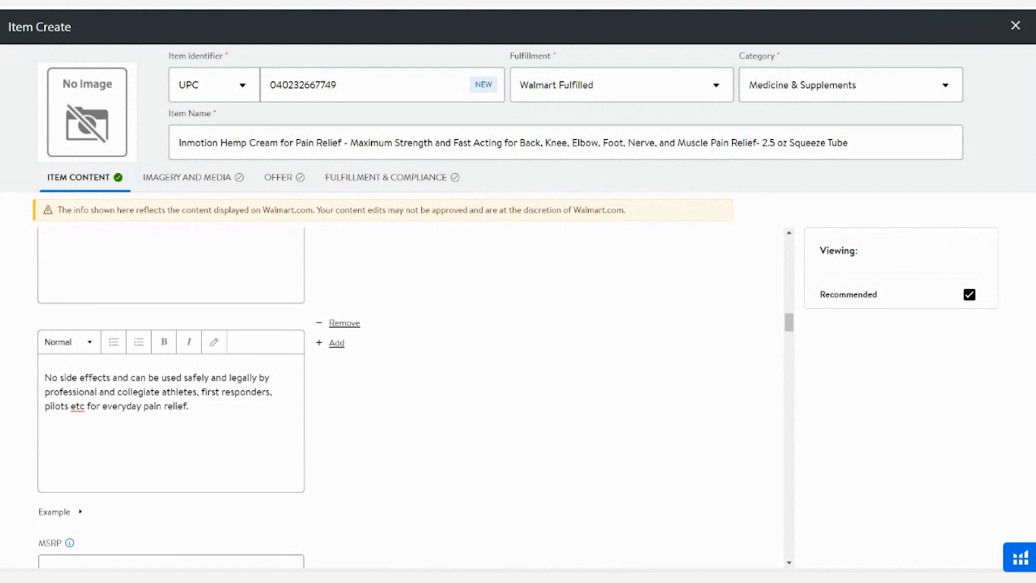
scroll(227, 469, down, 3)
scroll(264, 307, up, 3)
click(336, 341)
scroll(268, 378, down, 3)
right_click(92, 477)
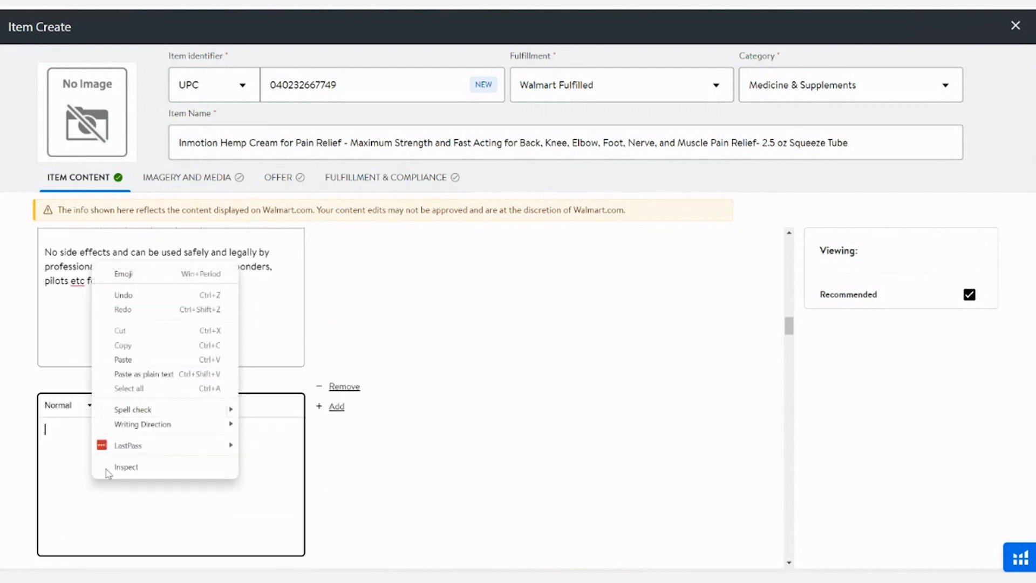
click(123, 359)
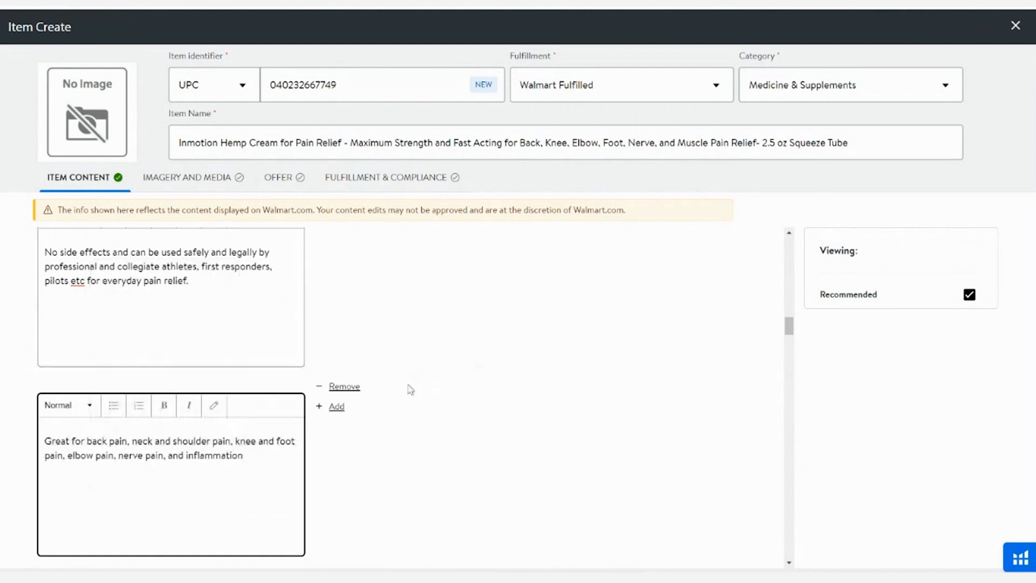
- Add a sixth key feature and paste "Helps with flexibility and mobility" as its text
click(336, 406)
scroll(474, 384, down, 3)
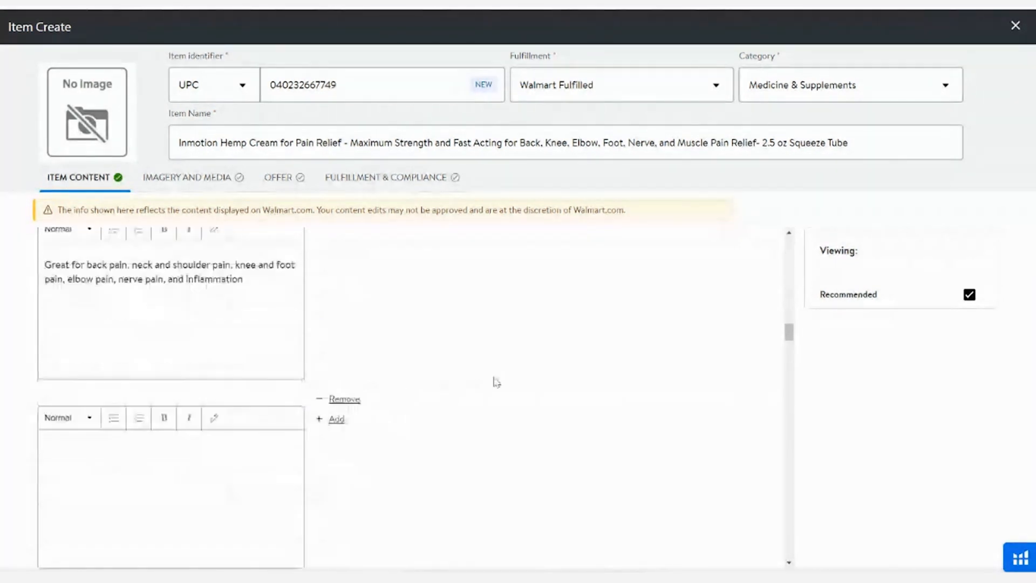
scroll(497, 382, down, 2)
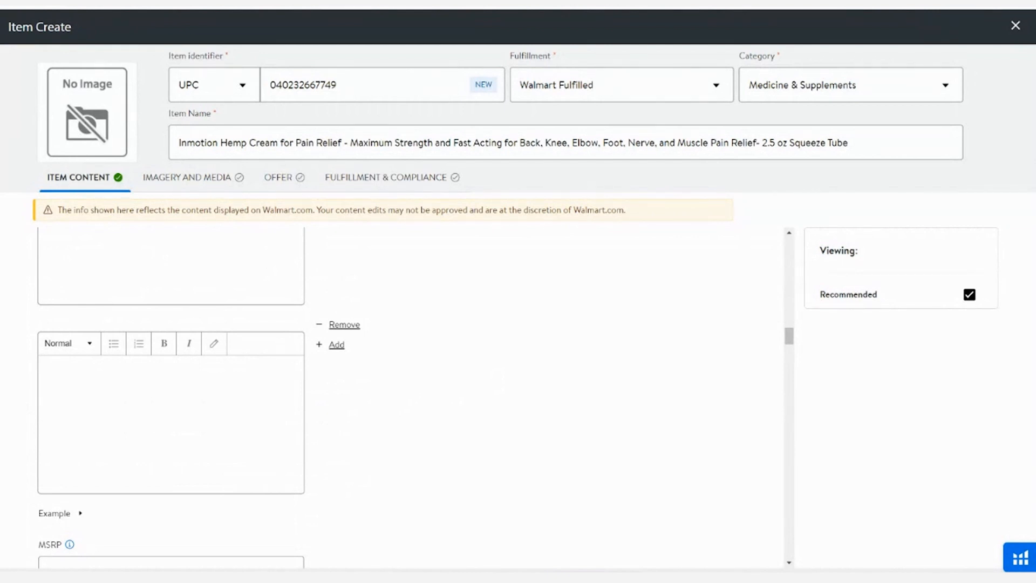
click(104, 412)
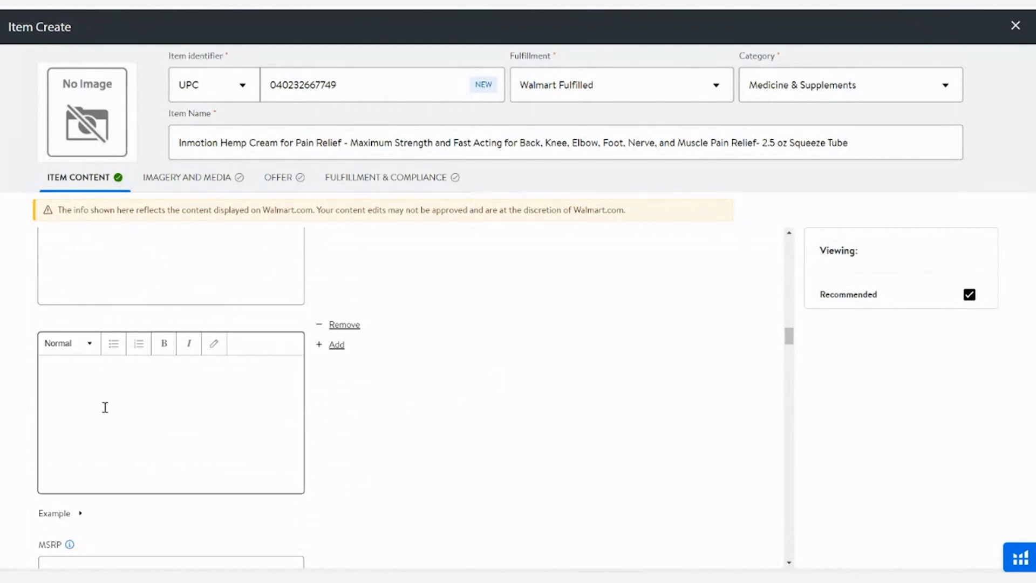
right_click(106, 411)
click(145, 287)
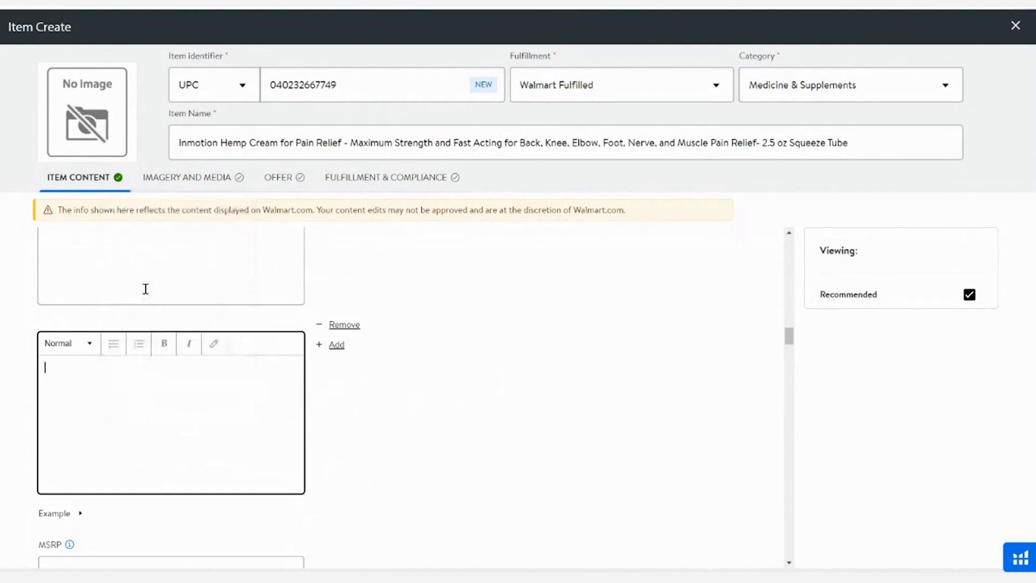
- Add a seventh key feature with the copied ingredients text, from Hempseed Oil, Menthol and Linalool to trolamine Salicylate and Boswellia
click(335, 345)
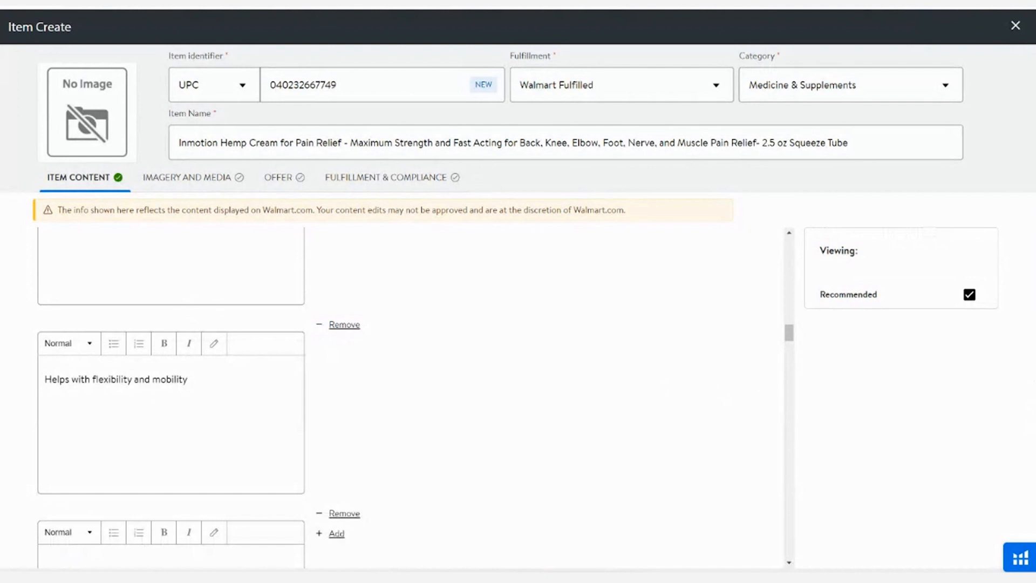
scroll(162, 458, down, 4)
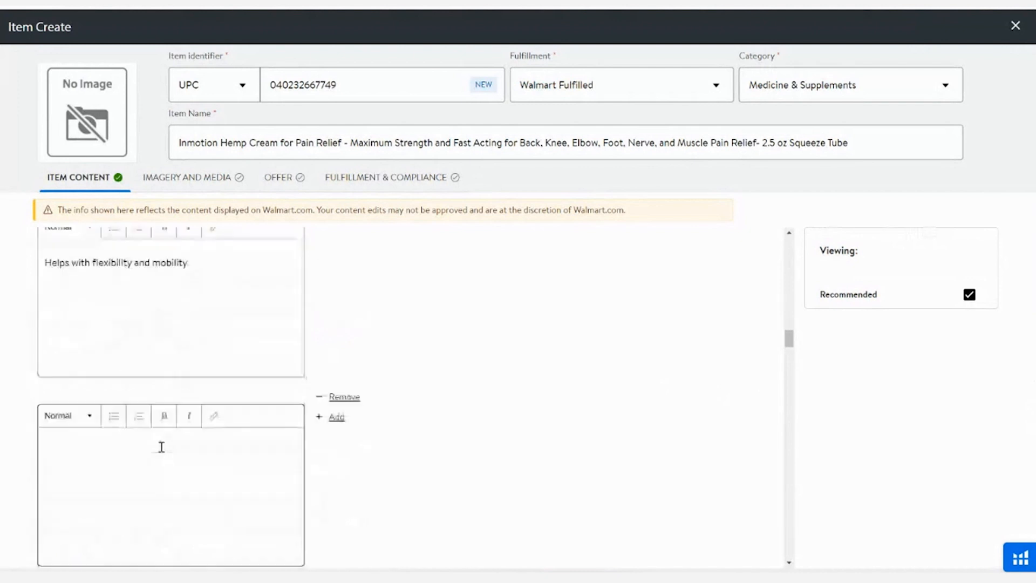
click(141, 406)
right_click(141, 406)
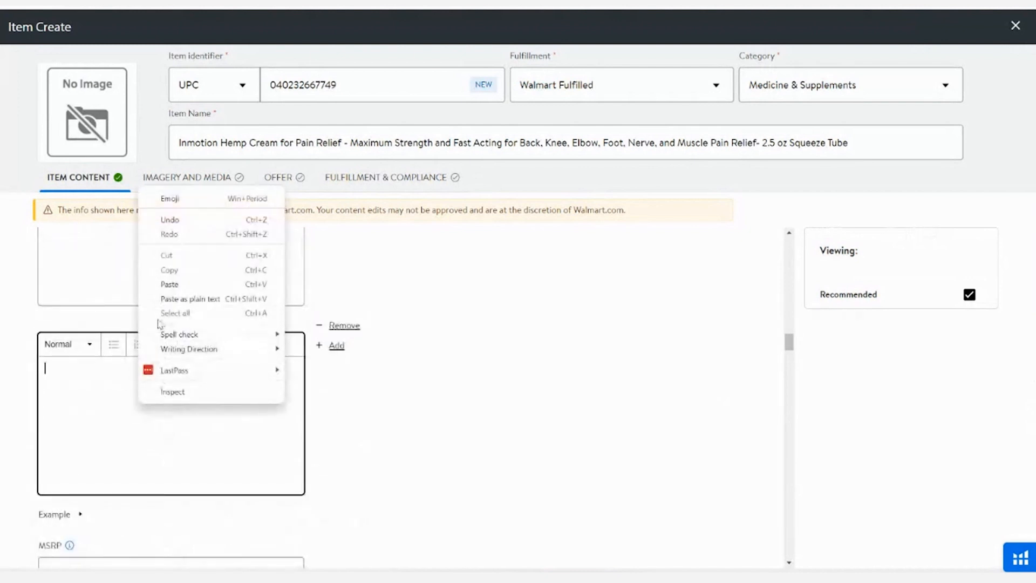
click(167, 289)
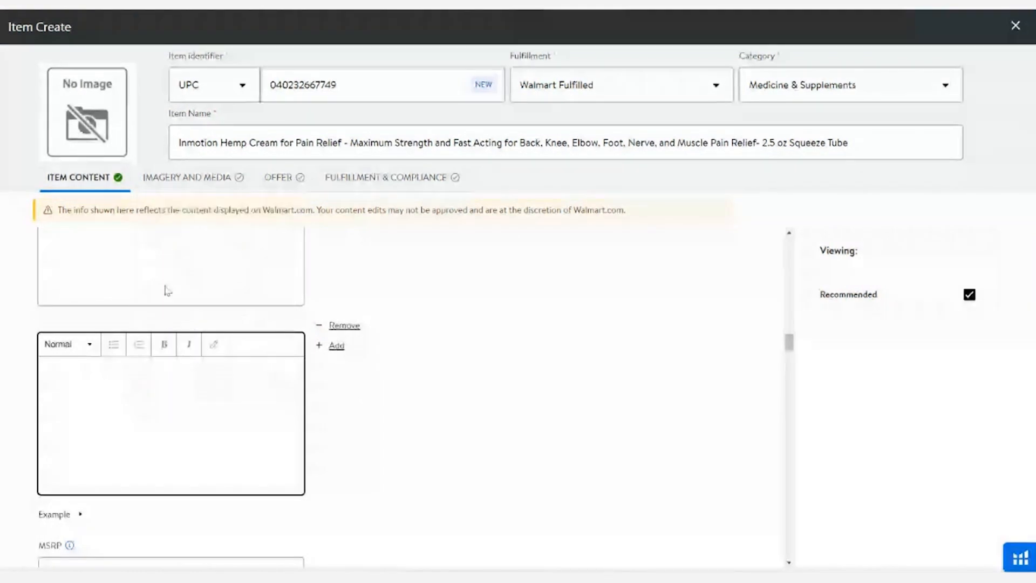
- Add the "No touch Sanitary Squeeze tube" key feature and review the entered features back up to the Brand field
click(336, 345)
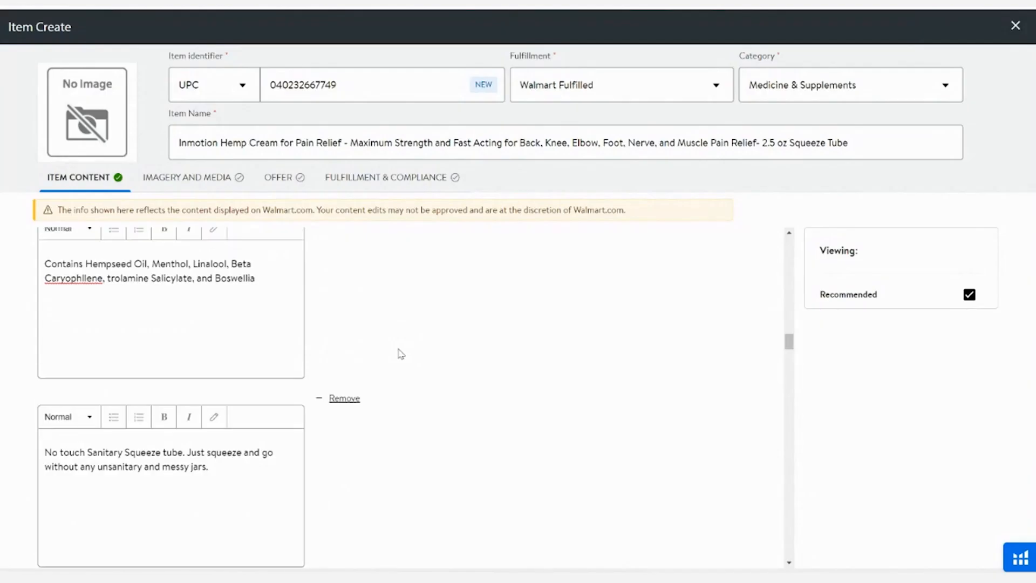
scroll(400, 353, up, 15)
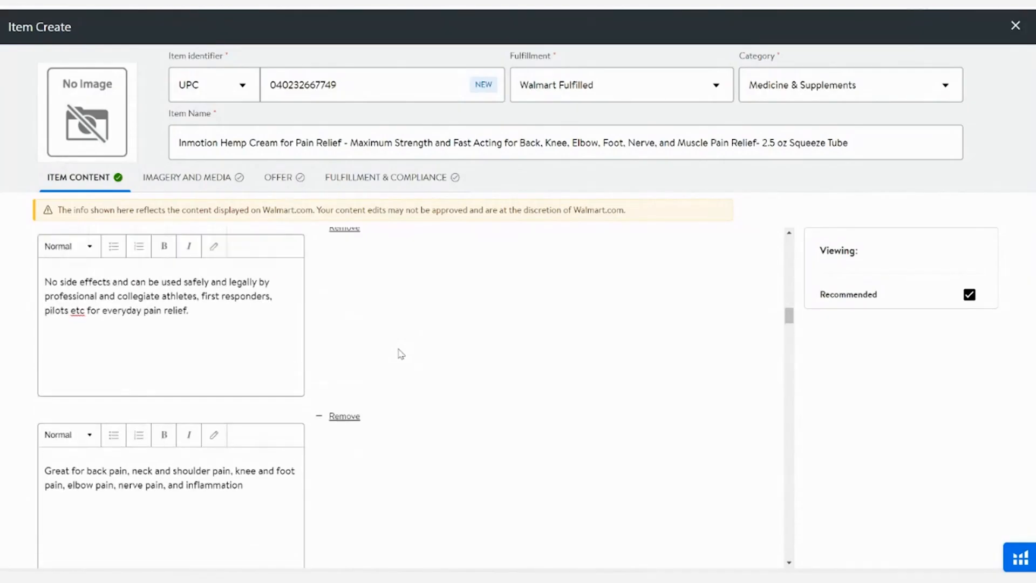
scroll(400, 353, up, 7)
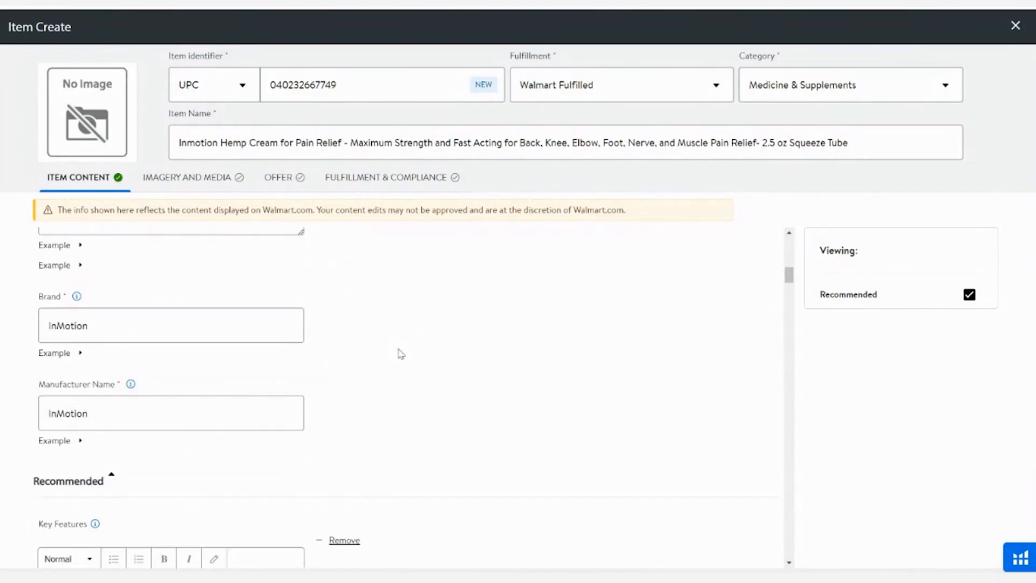
- Review the entered item content from the site description through the key features and check the Inmotion product page on Amazon
scroll(400, 354, up, 2)
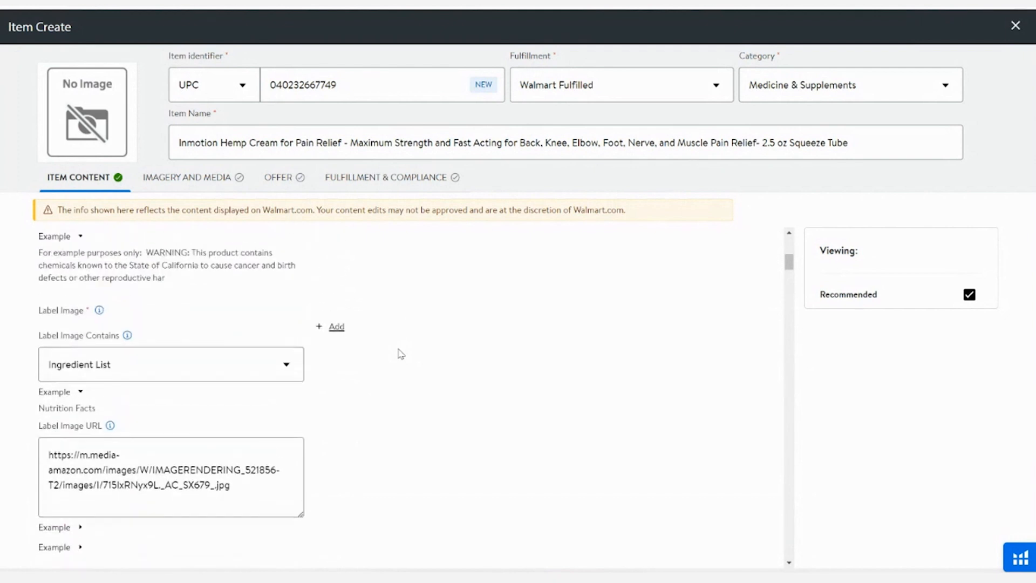
scroll(400, 353, up, 6)
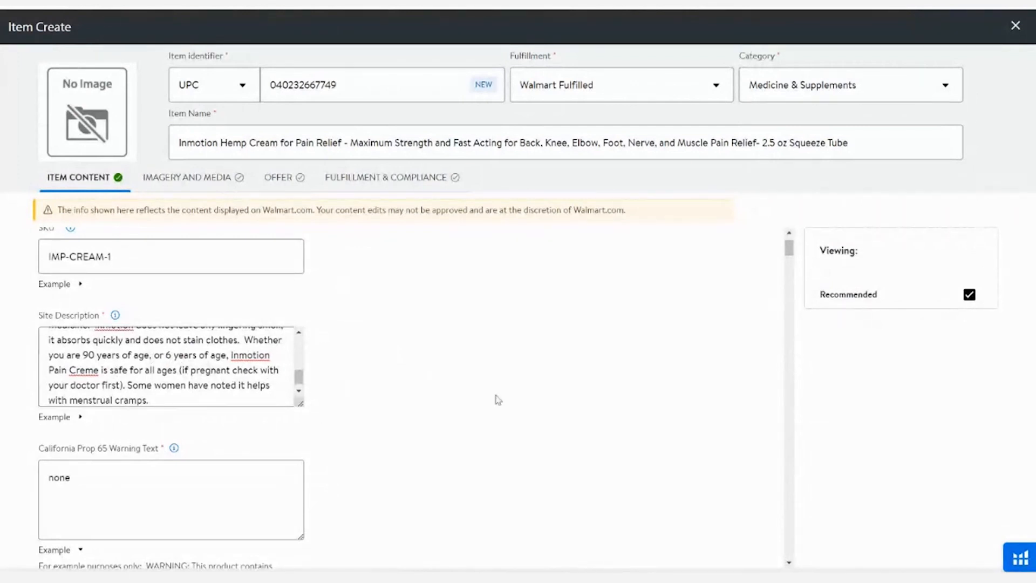
scroll(496, 398, down, 1)
scroll(498, 399, down, 10)
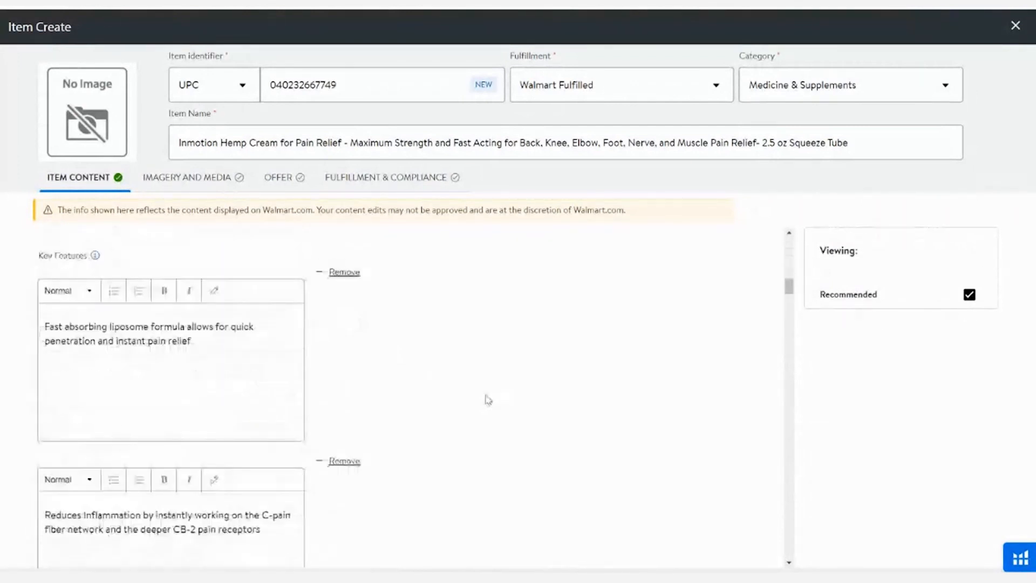
scroll(488, 399, down, 5)
scroll(488, 399, down, 10)
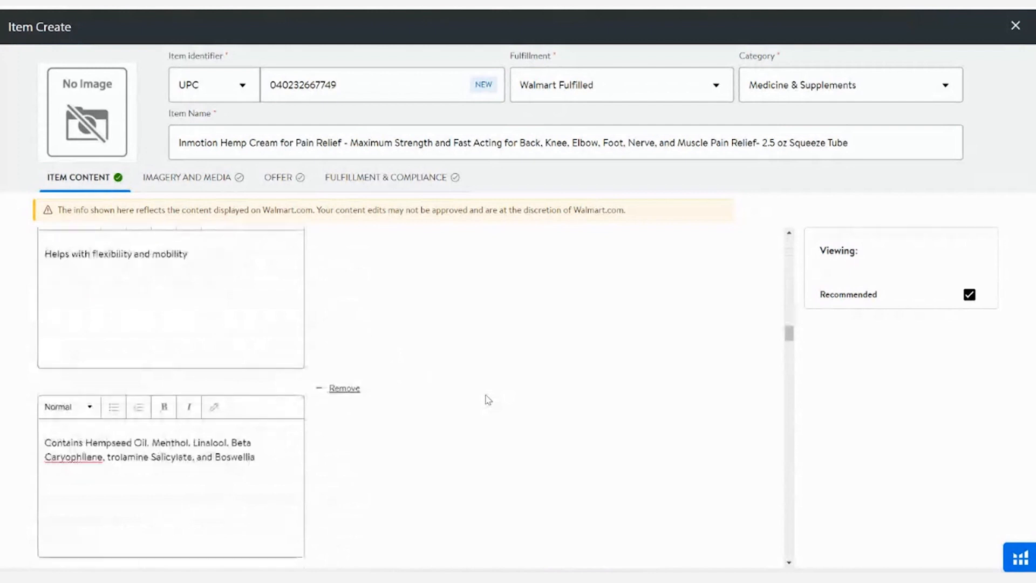
scroll(489, 399, down, 2)
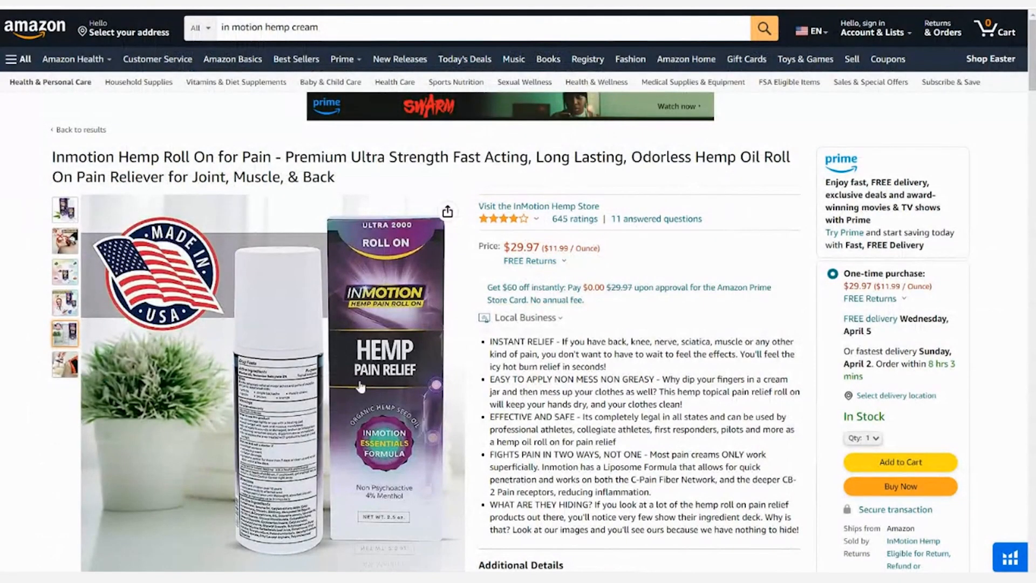
mouse_move(296, 378)
mouse_move(75, 59)
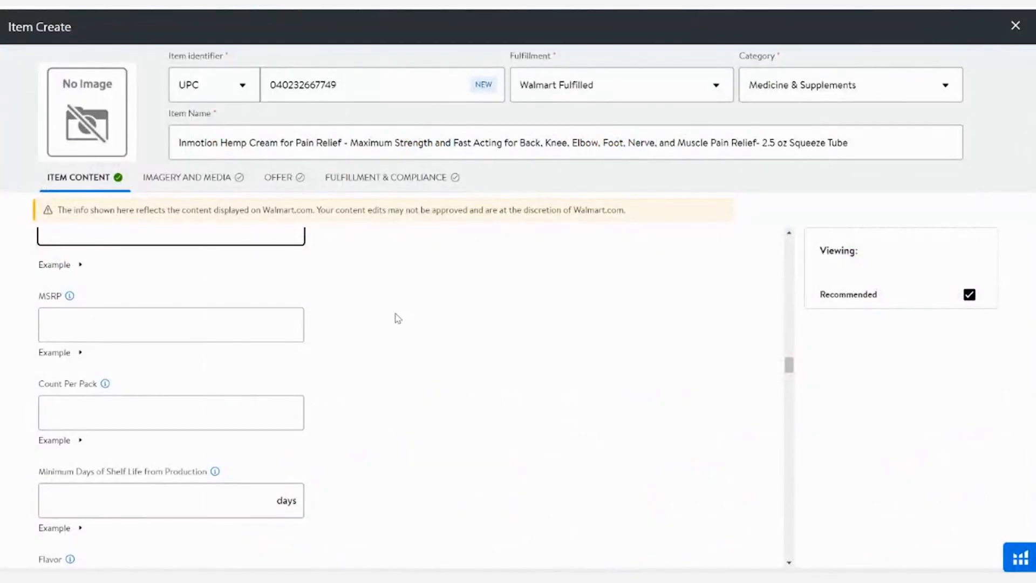
- Set the MSRP to 29.95 and the count per pack to 1
scroll(402, 317, up, 1)
scroll(402, 318, up, 2)
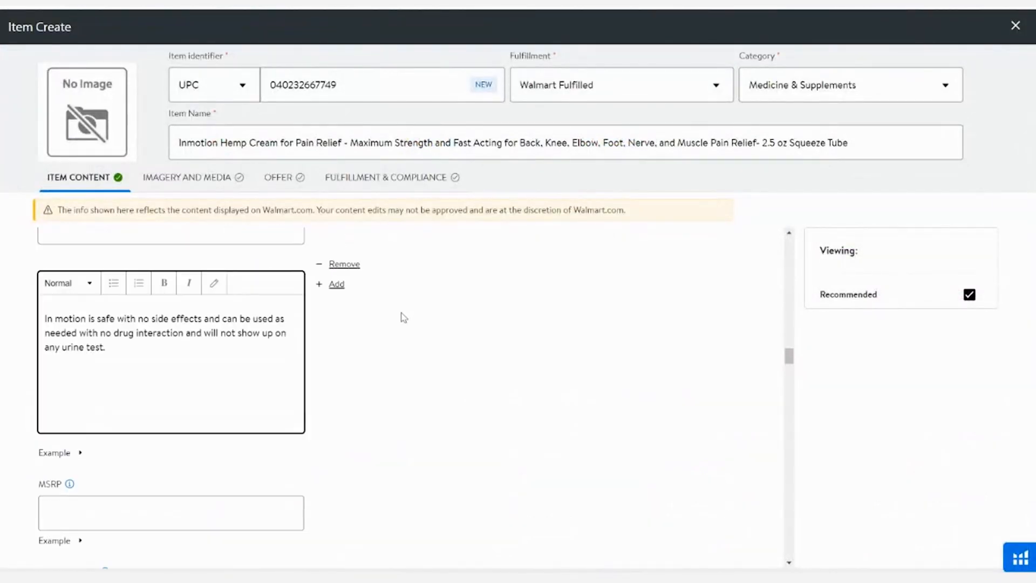
scroll(231, 455, down, 1)
click(231, 455)
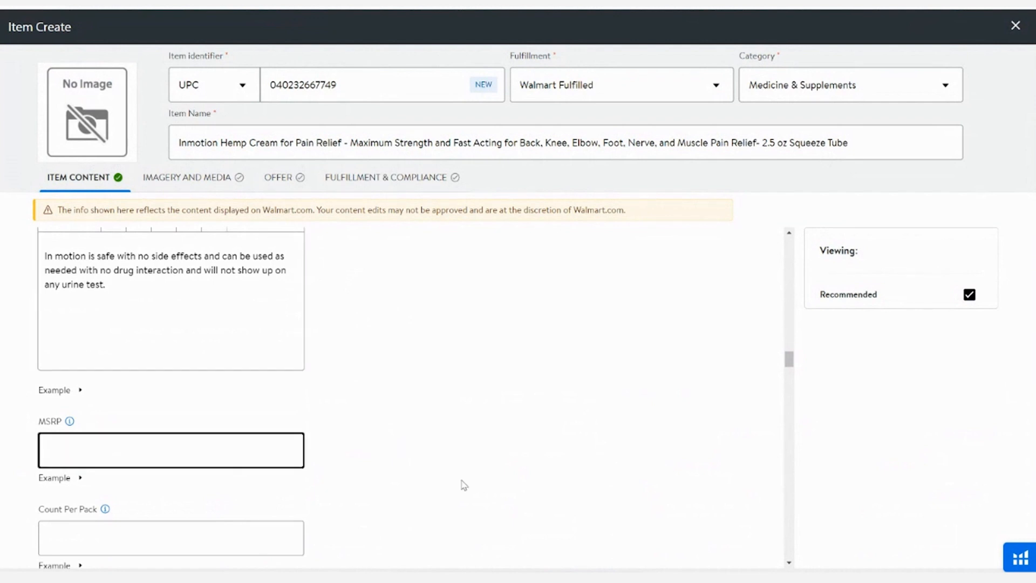
text(29.95)
scroll(577, 397, down, 1)
click(176, 485)
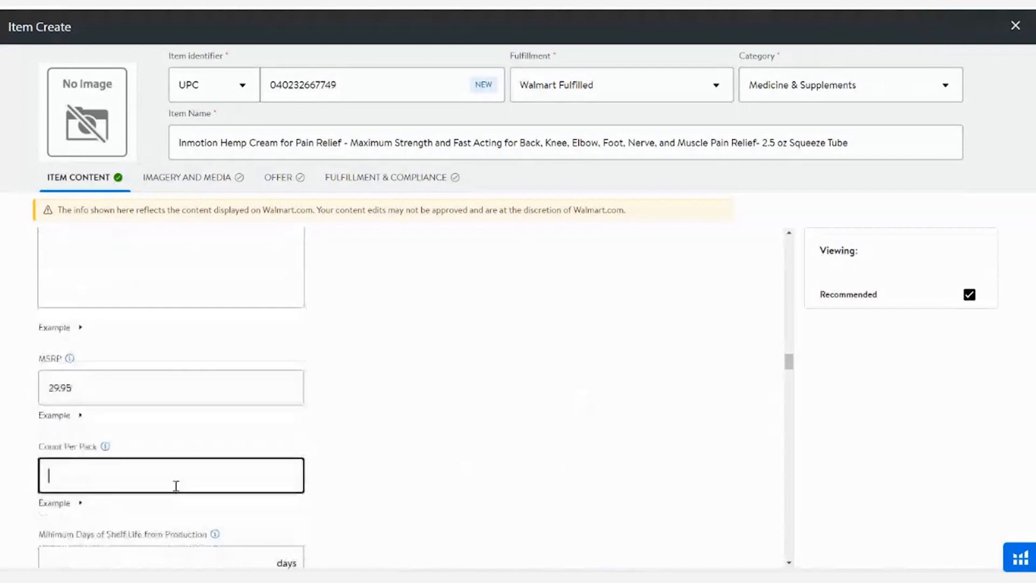
text(1)
- Check the example for the minimum days of shelf life from production and set the value to 180 days
scroll(405, 479, down, 2)
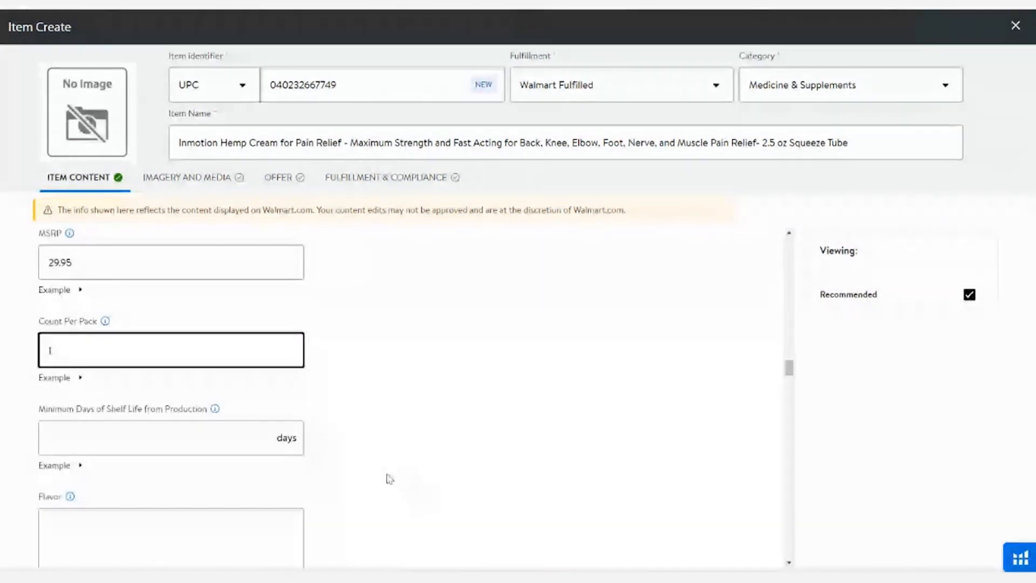
scroll(125, 351, down, 1)
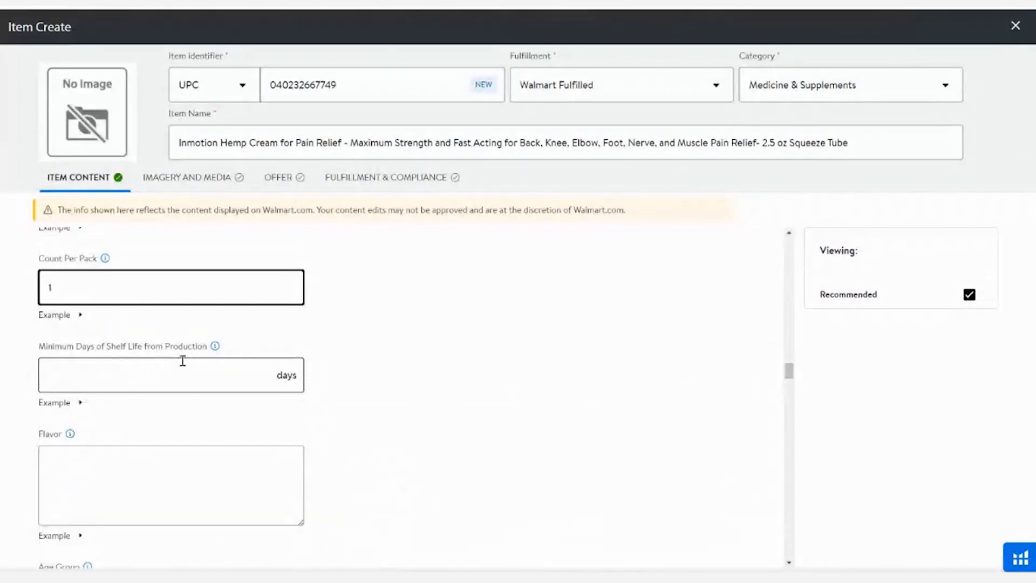
mouse_move(215, 348)
click(81, 403)
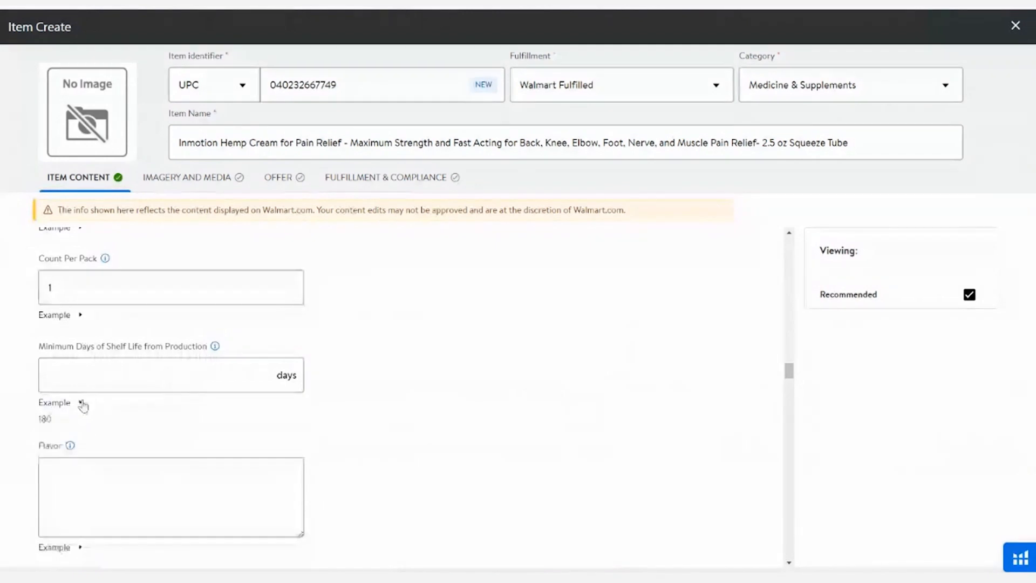
click(88, 386)
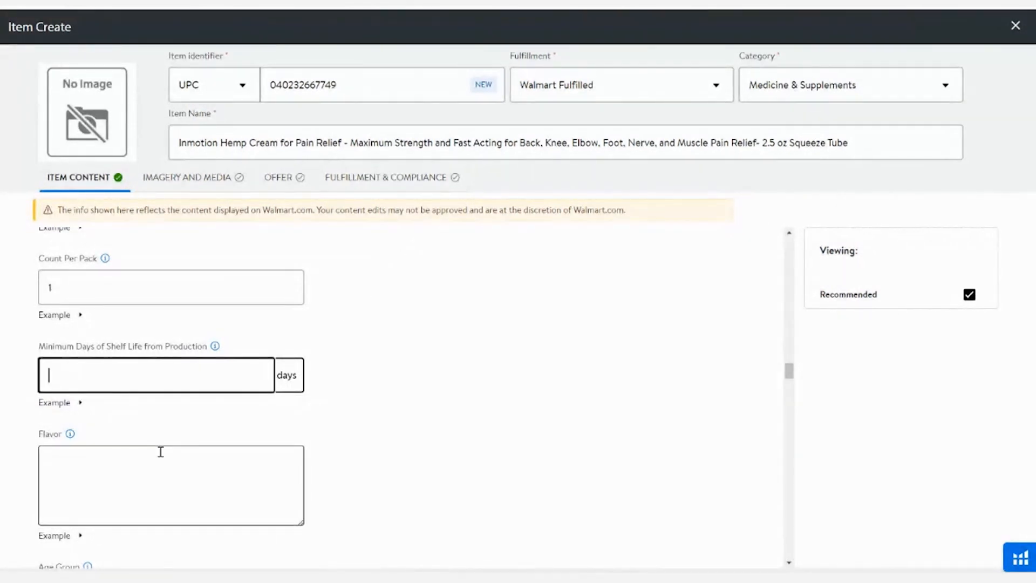
text(180)
- Read the explanation of the Flavor field
scroll(372, 390, down, 3)
click(221, 359)
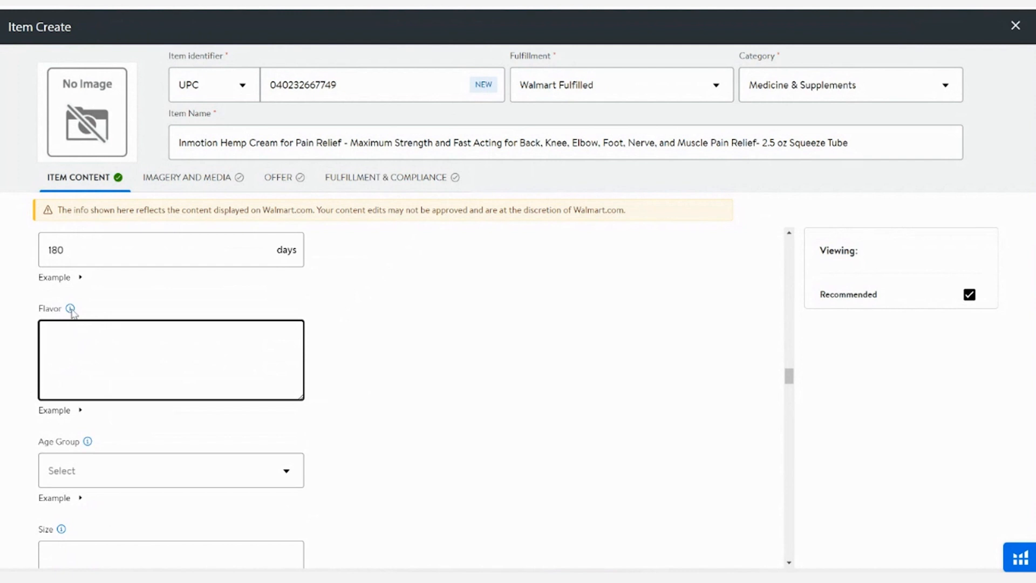
mouse_move(70, 309)
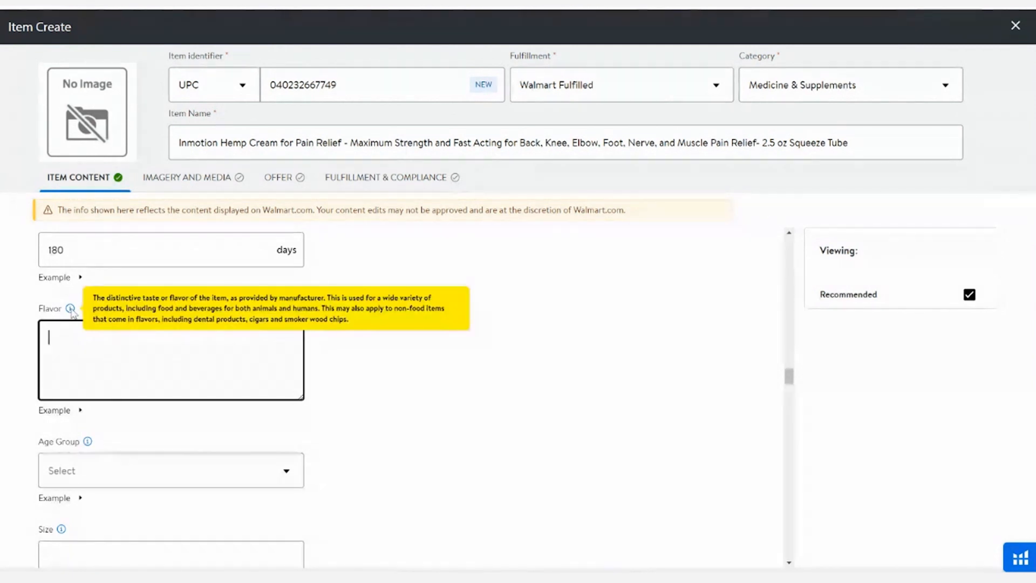
scroll(627, 375, down, 1)
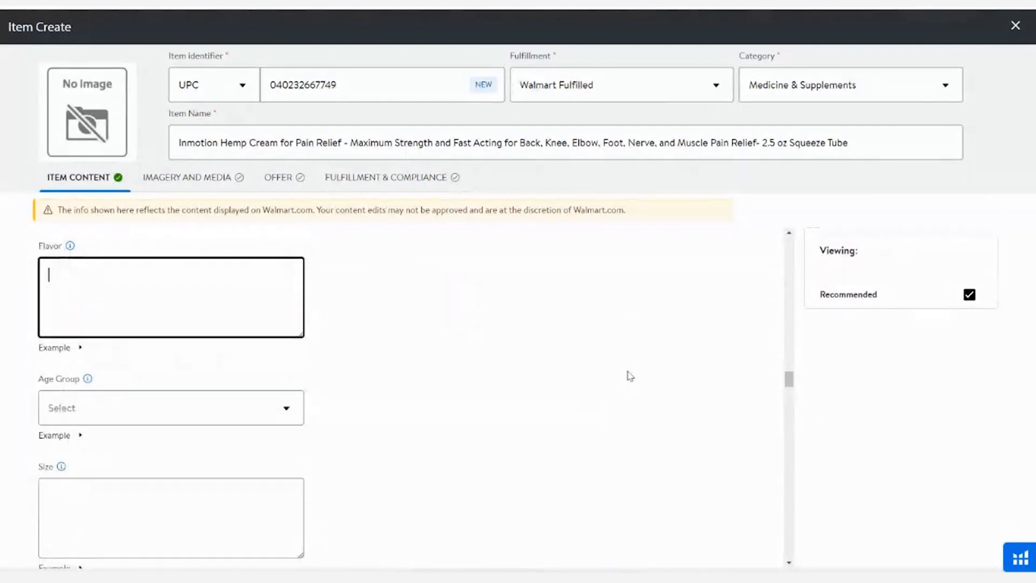
- Select Adult and Senior as the item's age groups
scroll(627, 375, down, 1)
click(180, 351)
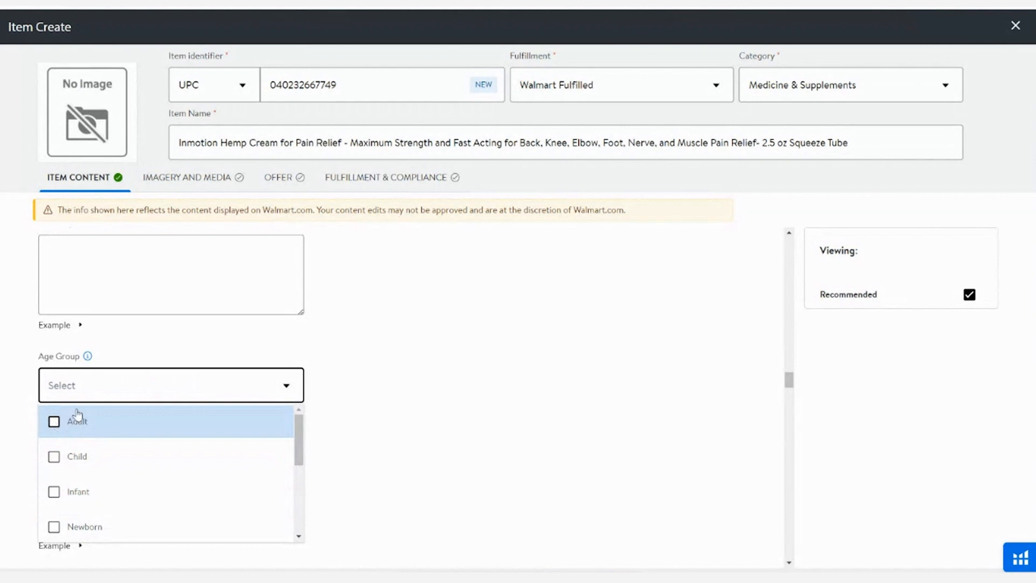
click(80, 416)
scroll(95, 456, down, 2)
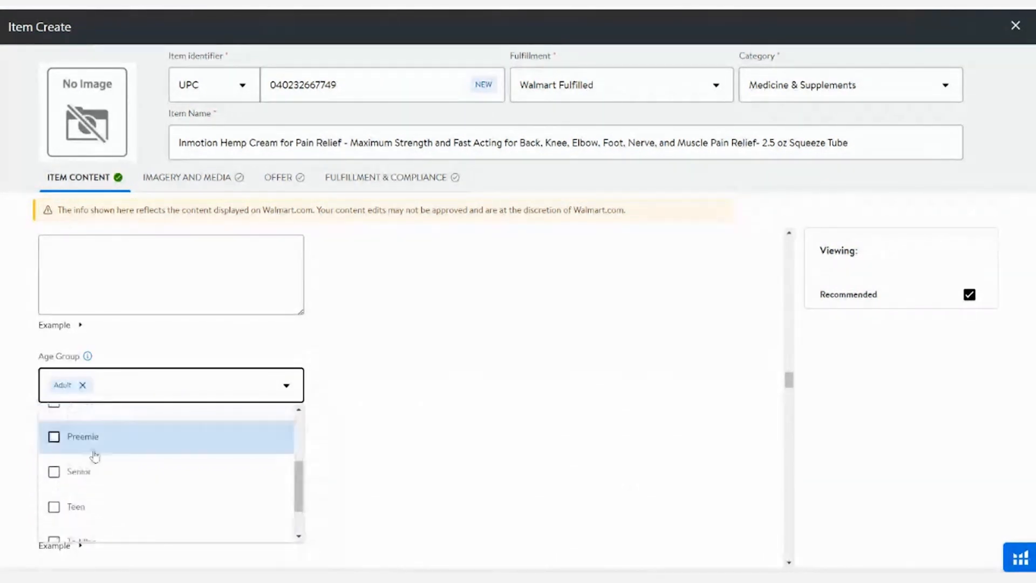
click(53, 471)
scroll(263, 468, down, 1)
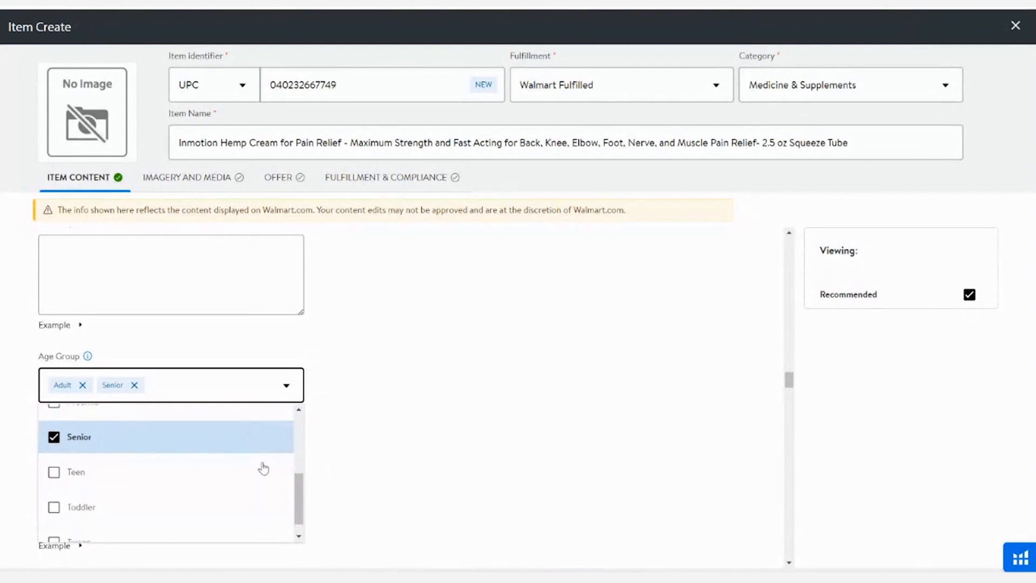
click(448, 414)
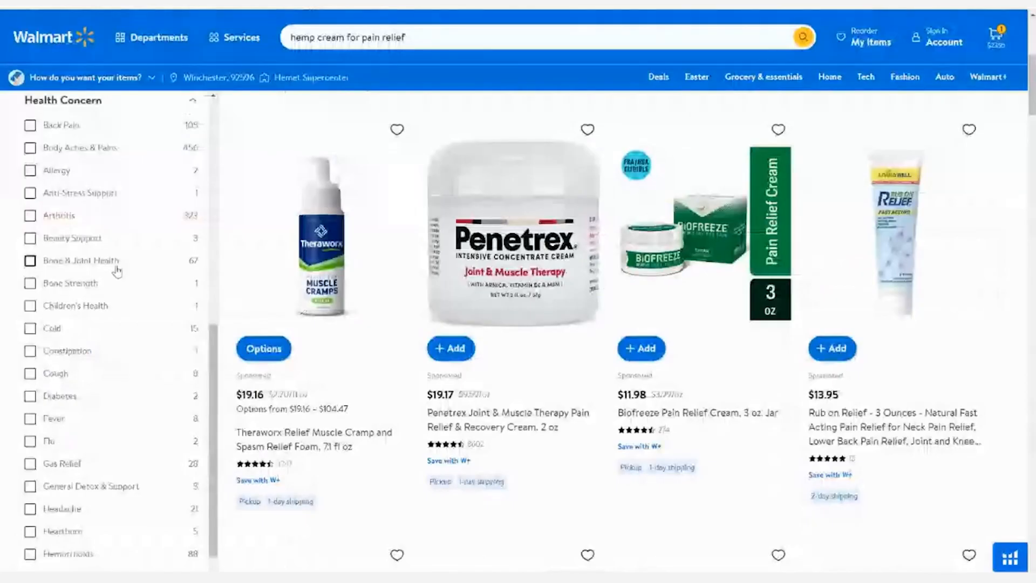
- On the Walmart search results for hemp cream, apply the Adult lifestage filter and remove it again
scroll(113, 273, up, 5)
scroll(109, 277, up, 2)
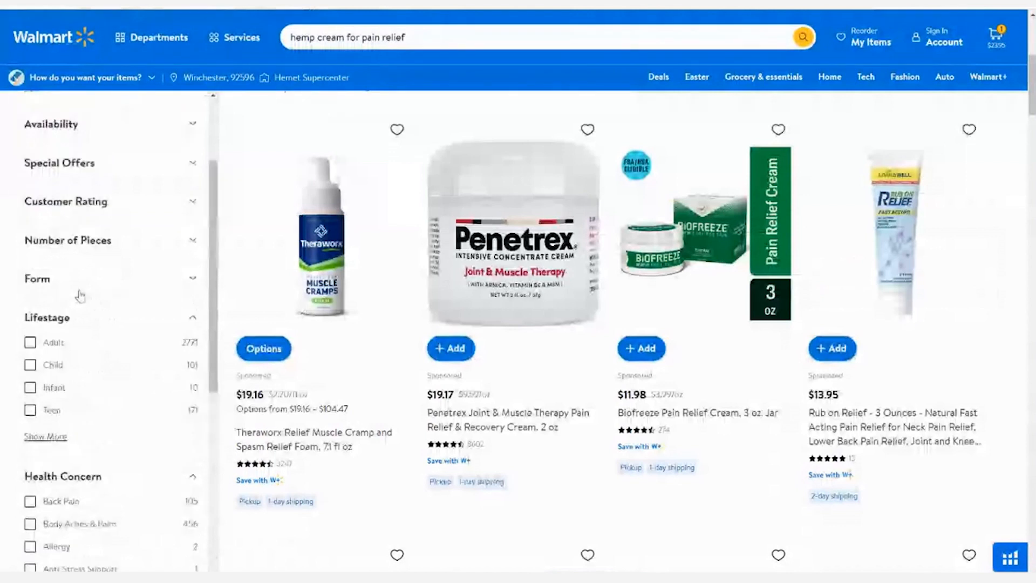
click(30, 343)
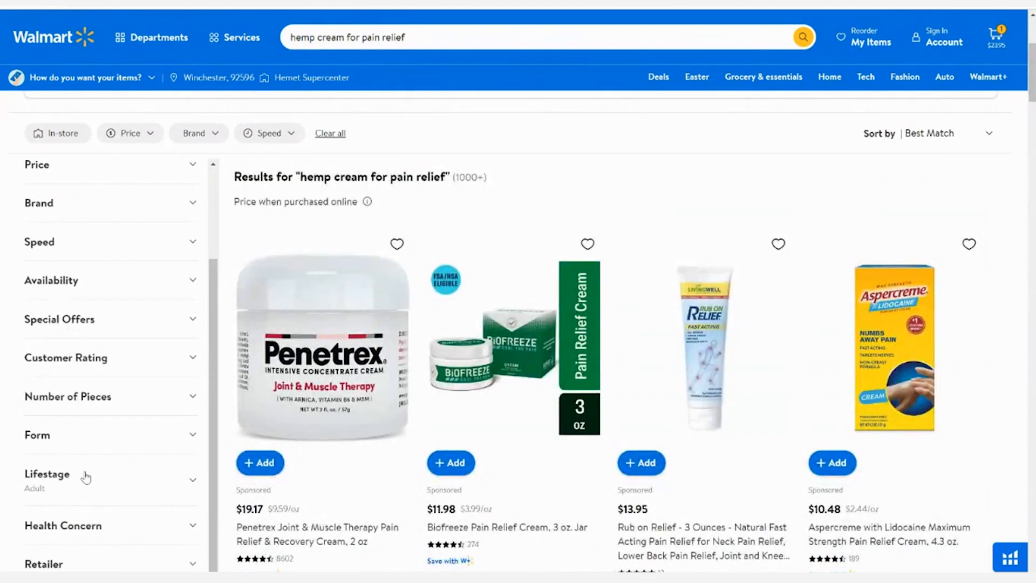
click(86, 478)
scroll(88, 448, down, 2)
click(31, 414)
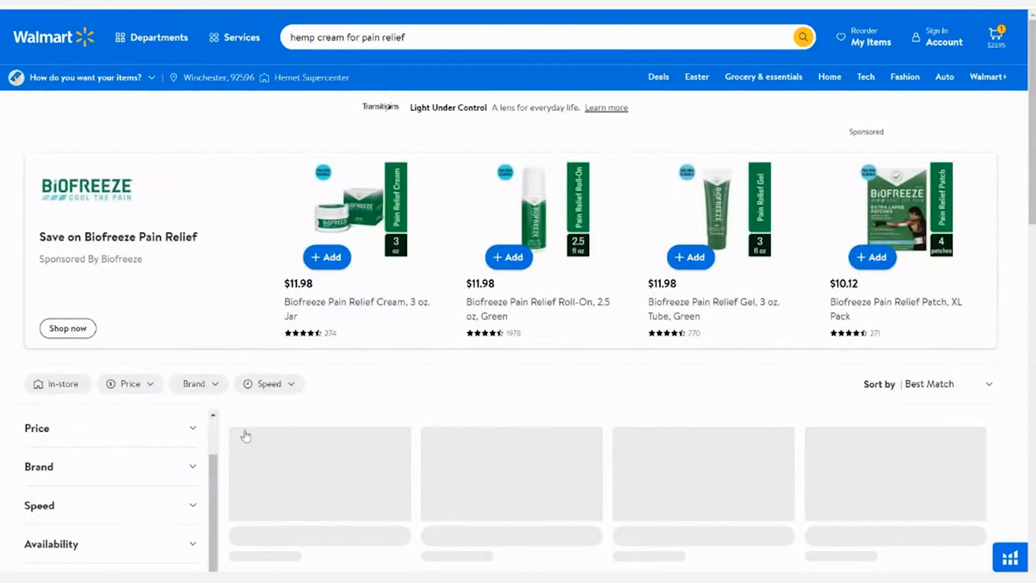
scroll(263, 427, down, 5)
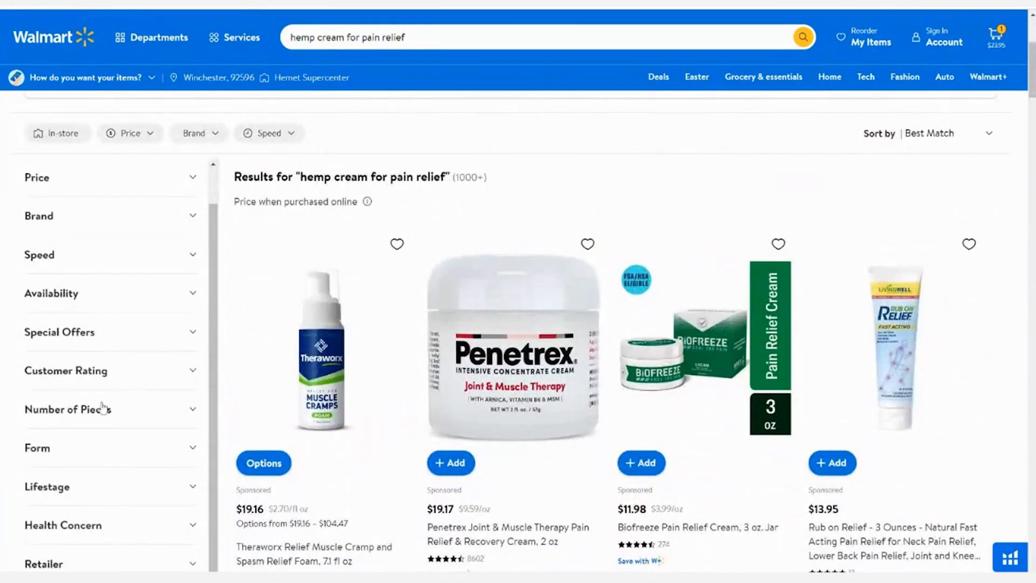
scroll(86, 441, down, 3)
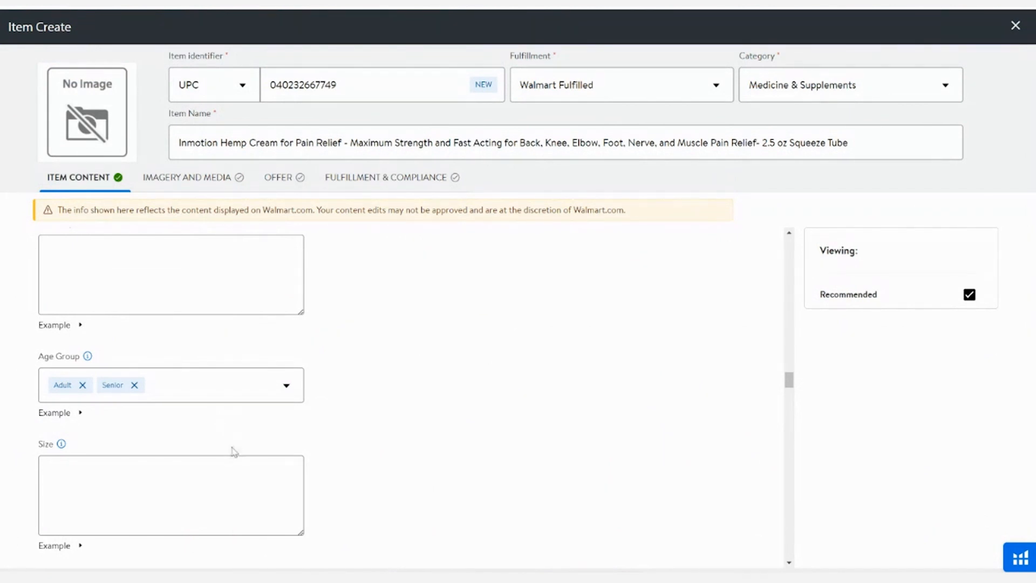
- Check the example for the Size field and enter "2.5 ounces" as the size
click(202, 473)
scroll(203, 475, up, 2)
scroll(203, 481, down, 4)
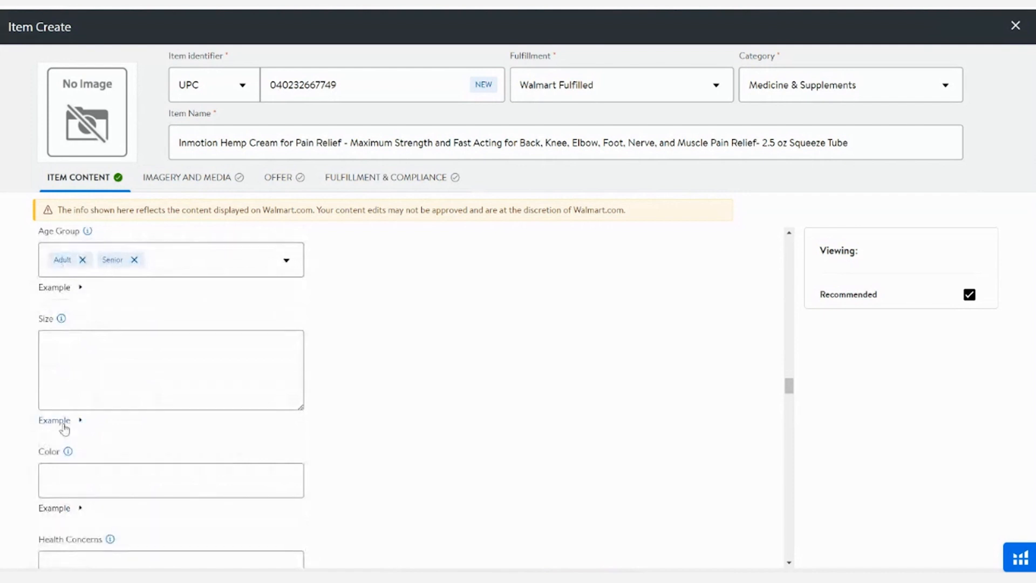
click(64, 428)
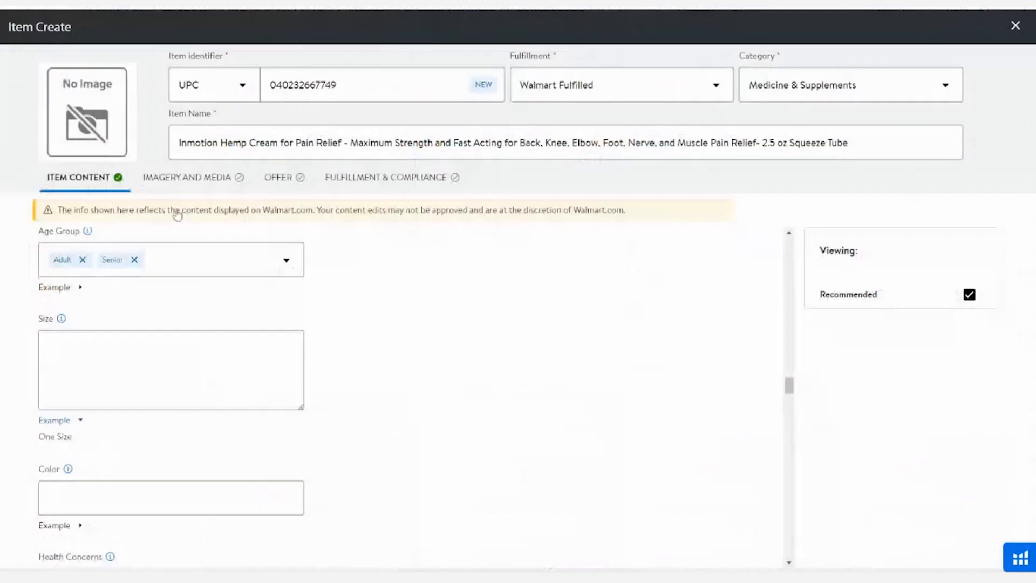
click(141, 381)
text(2.5)
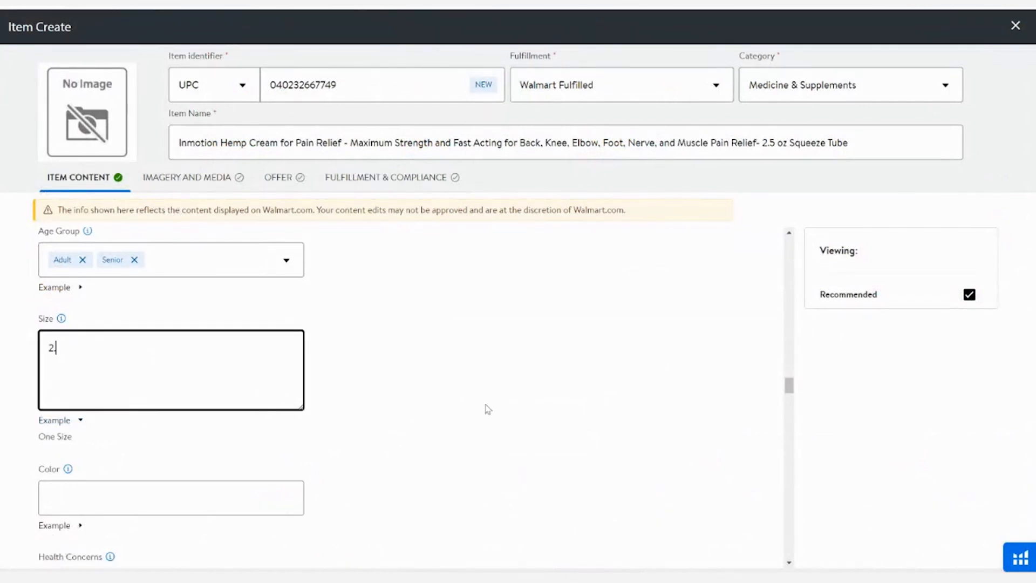
text( ounces)
- Open the Health Concerns example and examine the Health Concern filter options on the Walmart search results page
scroll(496, 415, down, 1)
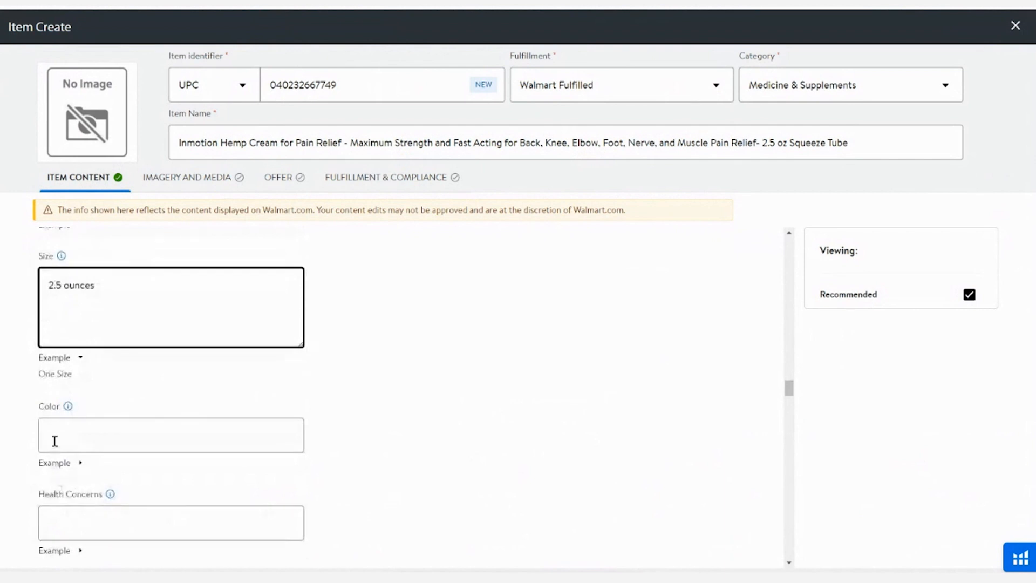
scroll(57, 441, down, 1)
click(63, 457)
scroll(62, 458, down, 2)
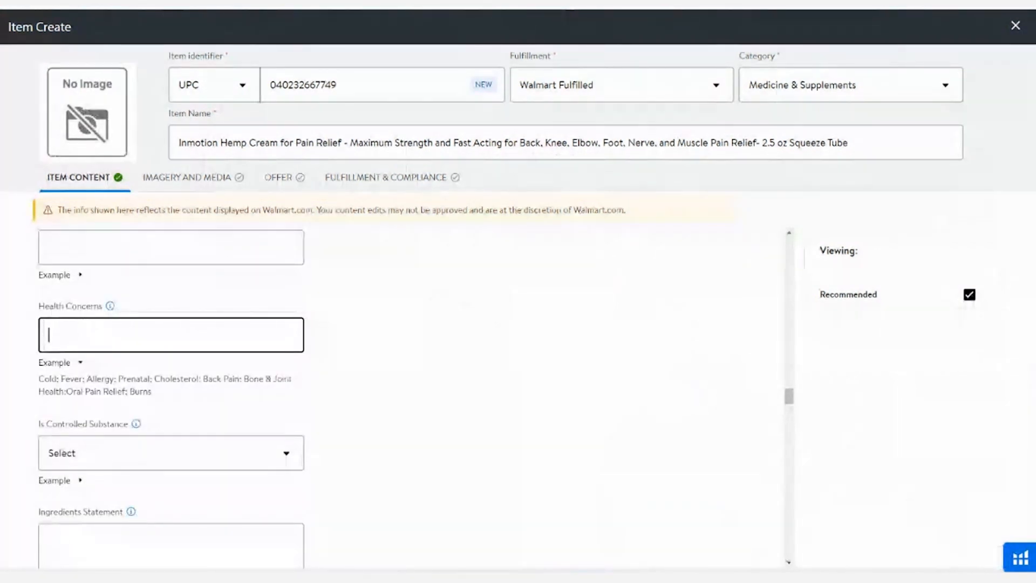
key(ctrl+Tab)
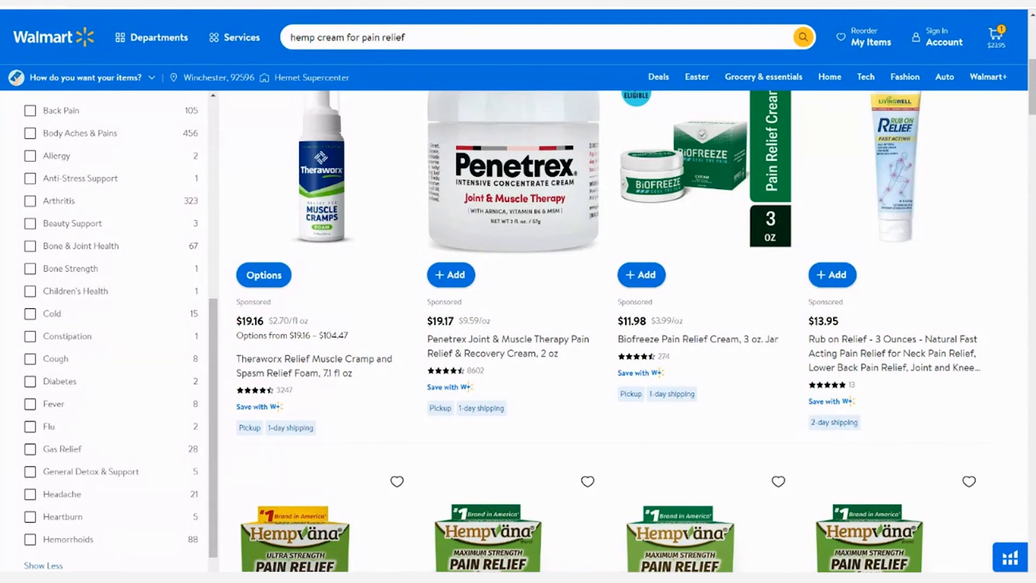
scroll(93, 145, up, 1)
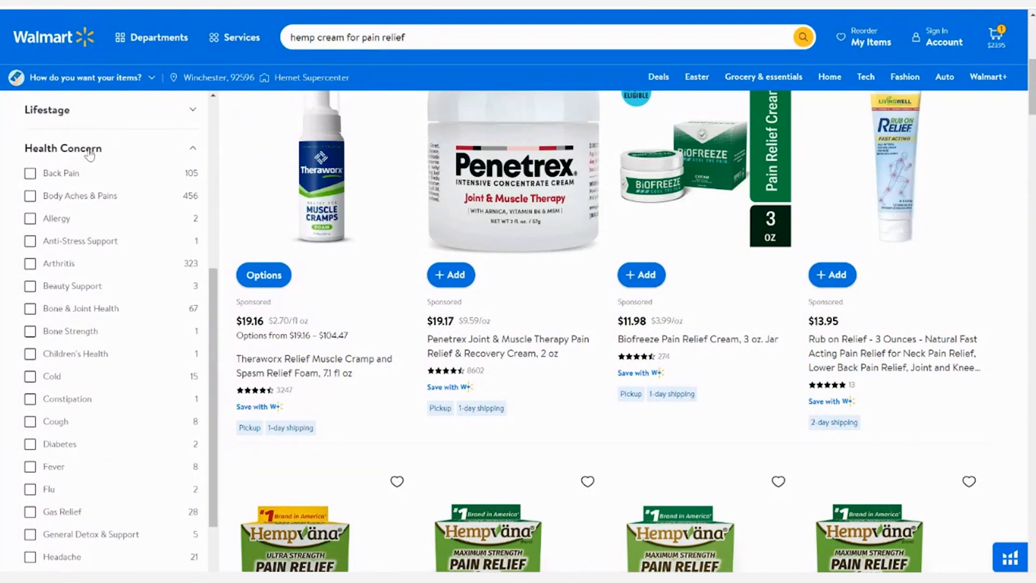
scroll(135, 129, down, 1)
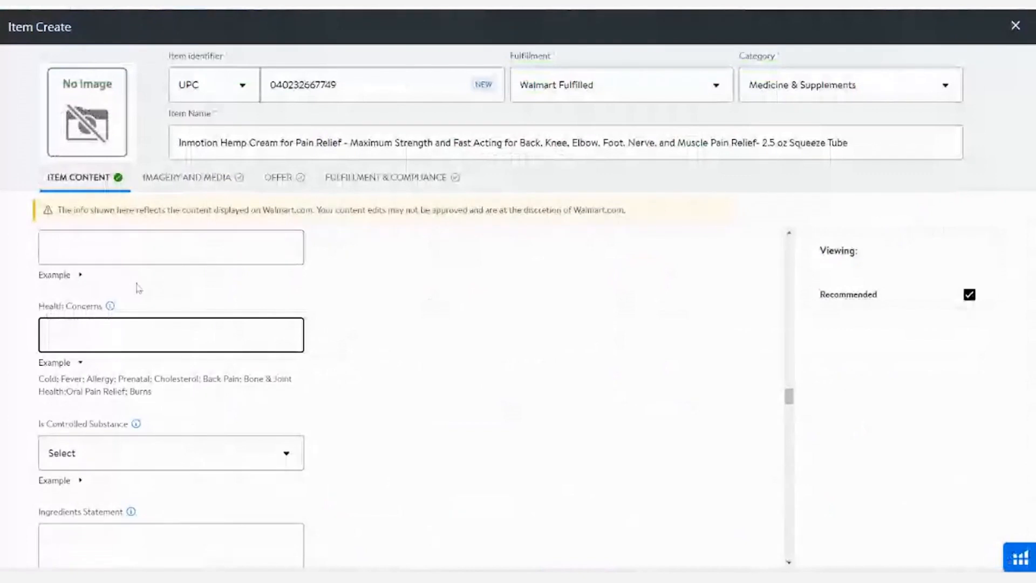
- Add "back pain", "knee pain", "elbow pain" and "body aches and pains" as separate Health Concerns entries
text(back pain)
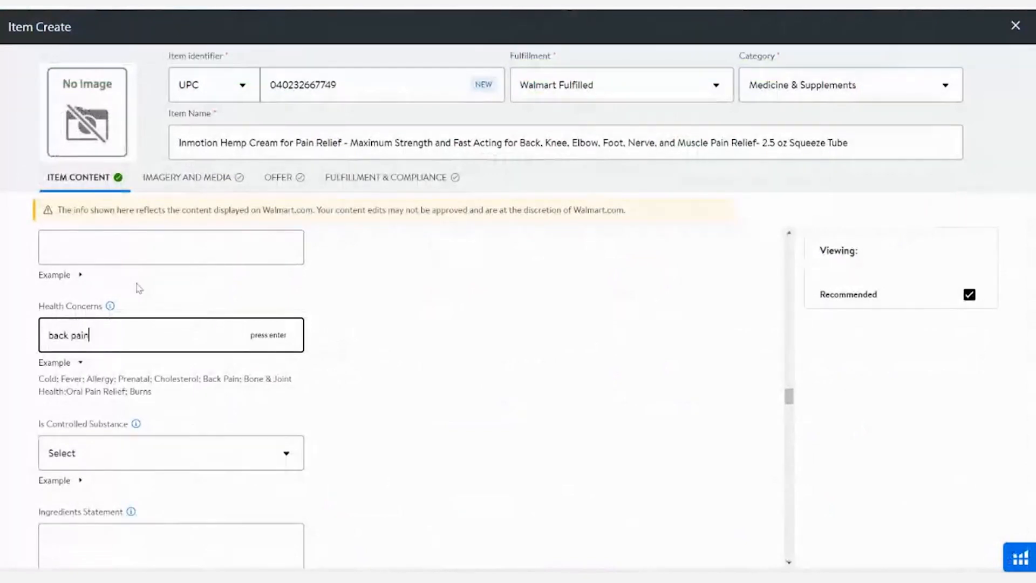
key(Return)
text(knee pain)
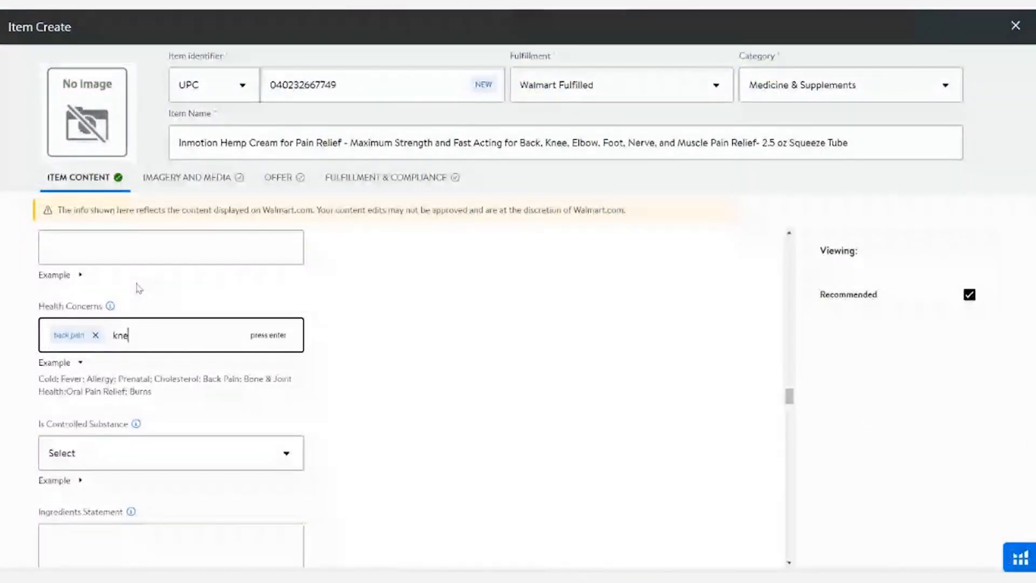
key(Return)
text(elbow pain)
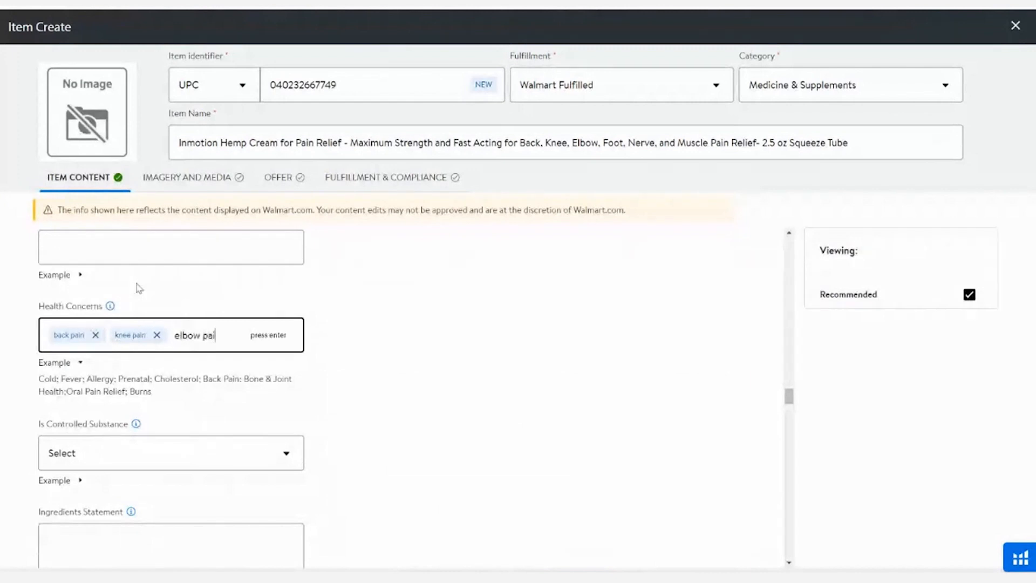
key(Return)
text(o)
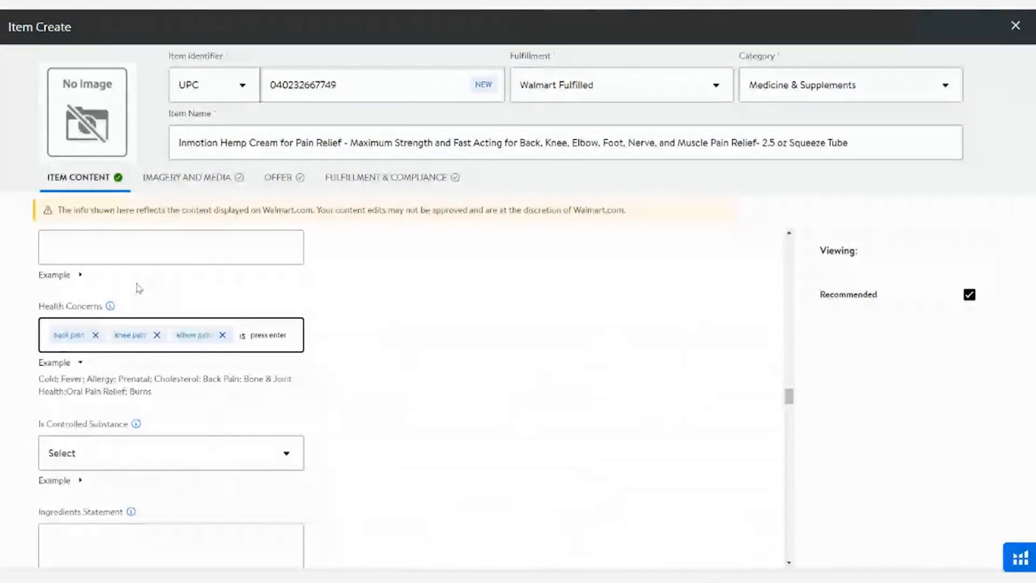
key(Return)
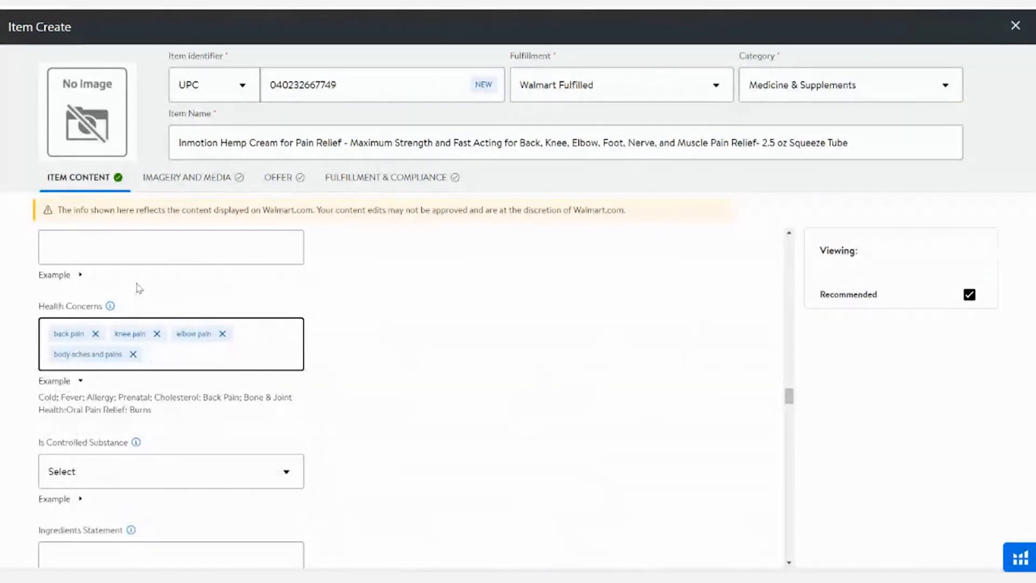
- Add "arthritis" and "inflammation" as further entries in the Health Concerns field
text(arthritis)
key(Return)
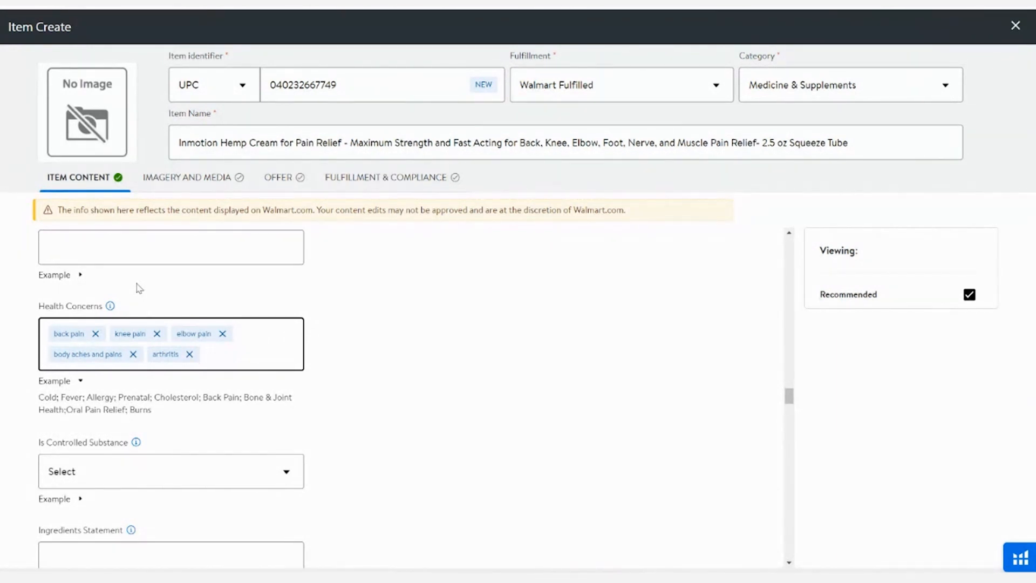
text(infl)
text(ammation)
key(Return)
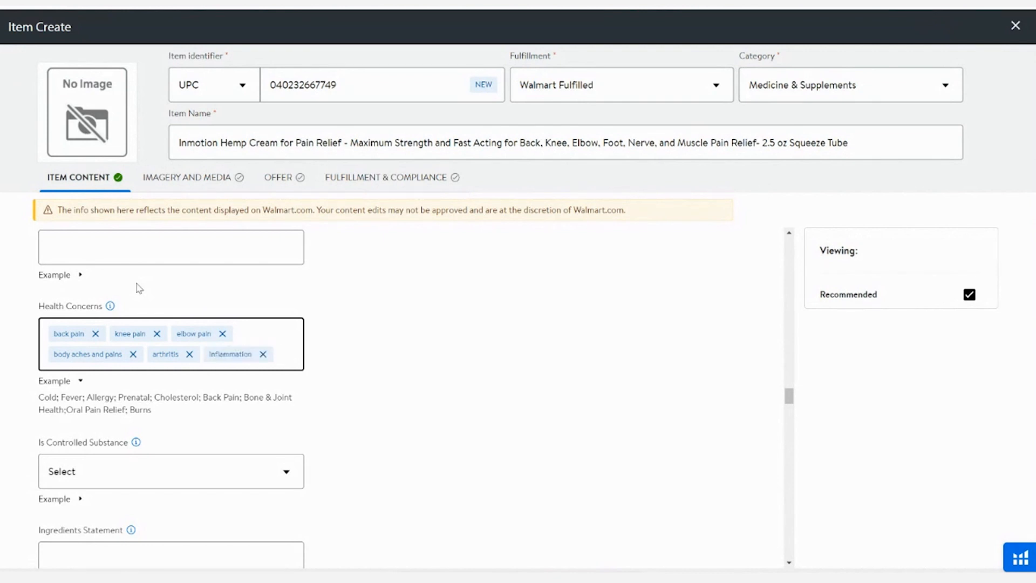
text(ne)
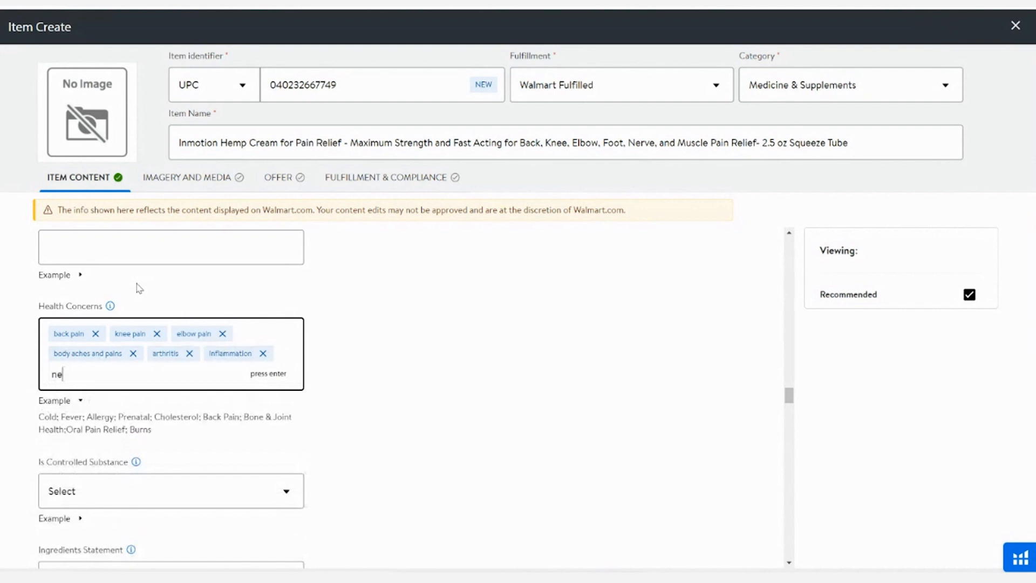
key(BackSpace)
key(BackSpace)
key(BackSpace)
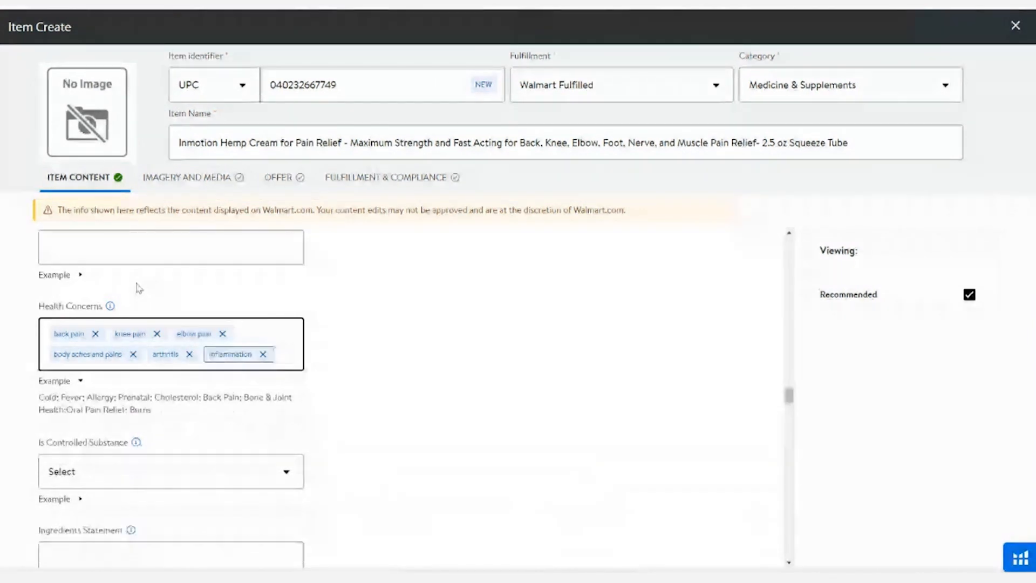
text(should)
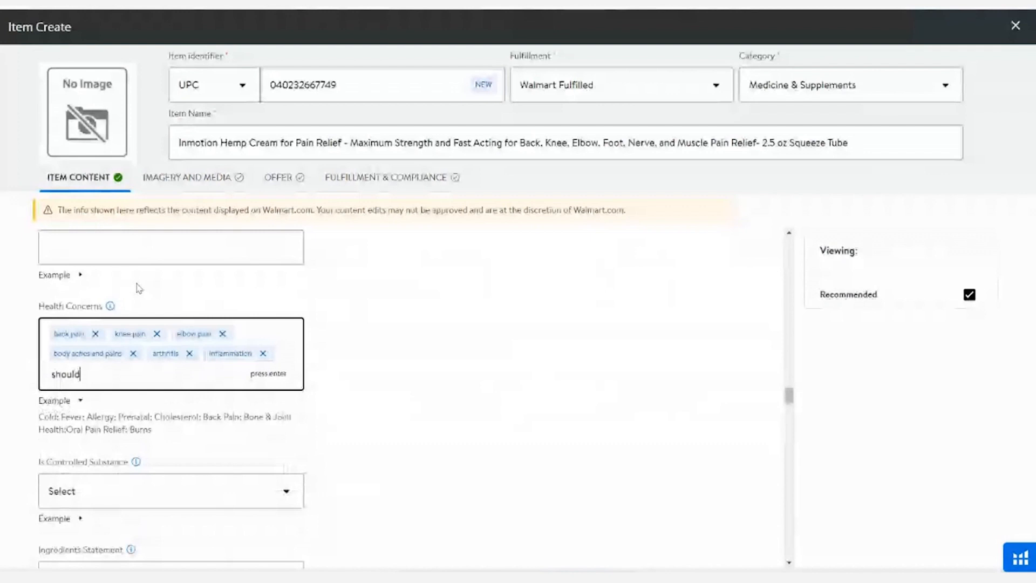
key(BackSpace)
key(BackSpace)
key(BackSpace)
key(BackSpace)
key(BackSpace)
key(BackSpace)
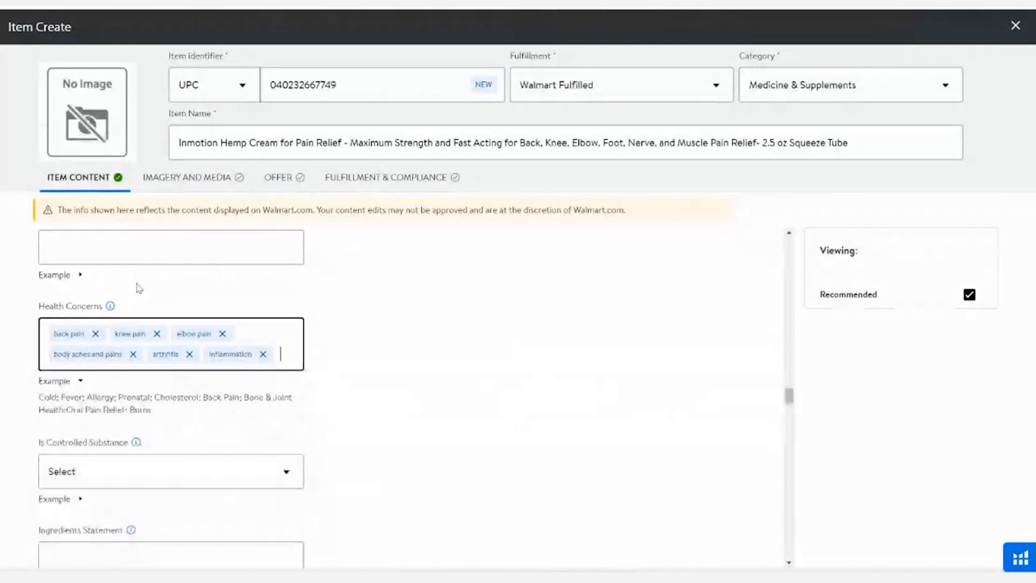
- Add "neuropathy" and "shoulder pain" as separate entries to the item's Health Concerns
text(neuro)
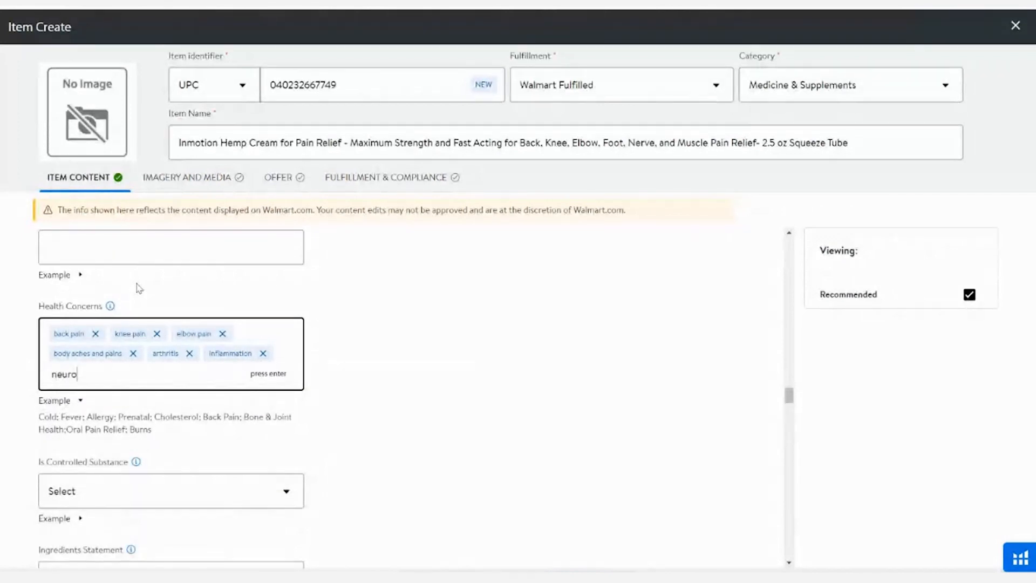
text(pathy)
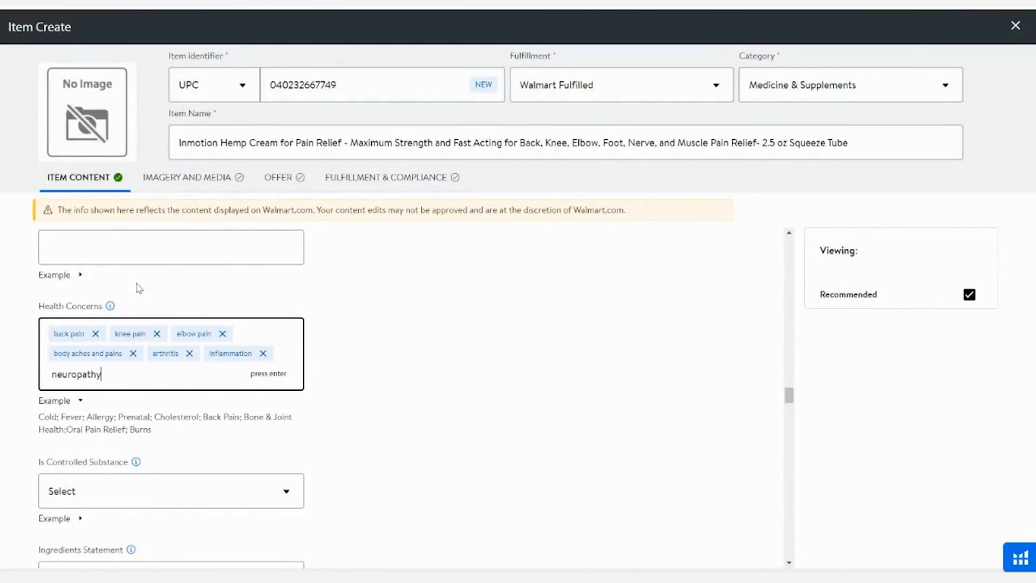
key(Return)
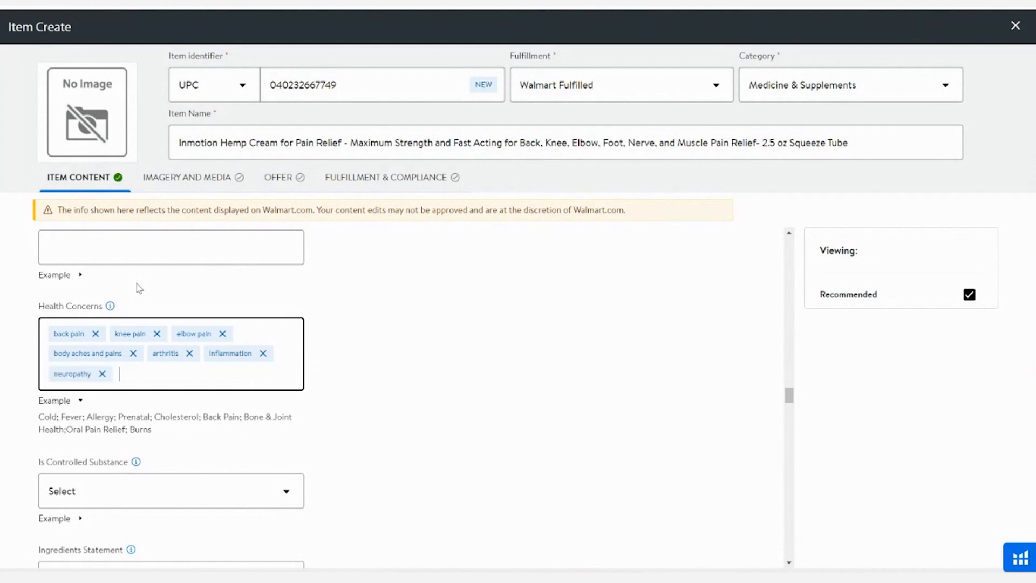
text(shoulder pain)
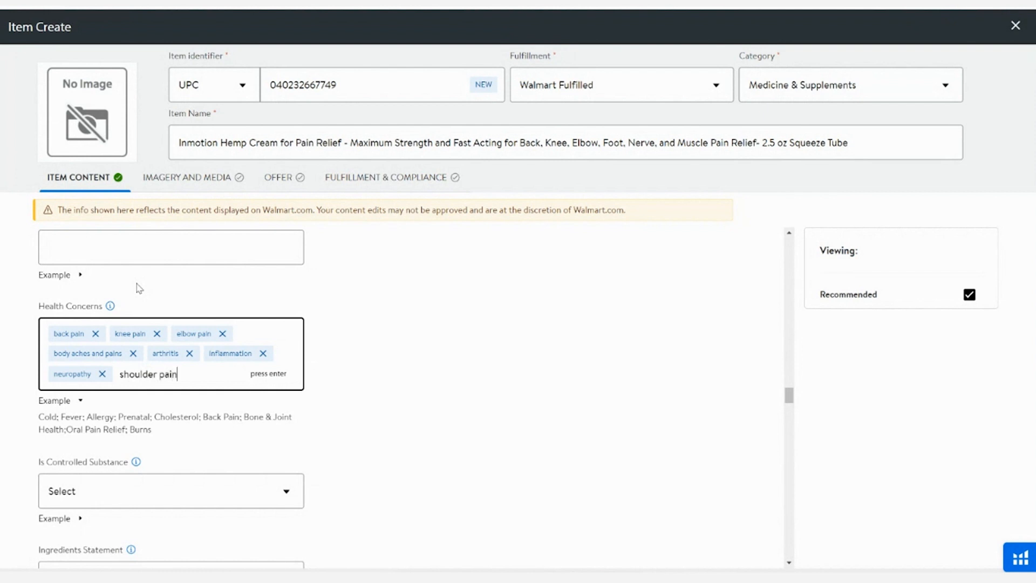
key(Return)
- Add "foot pain" and "nerve pain" as separate entries to the item's Health Concerns
text(f)
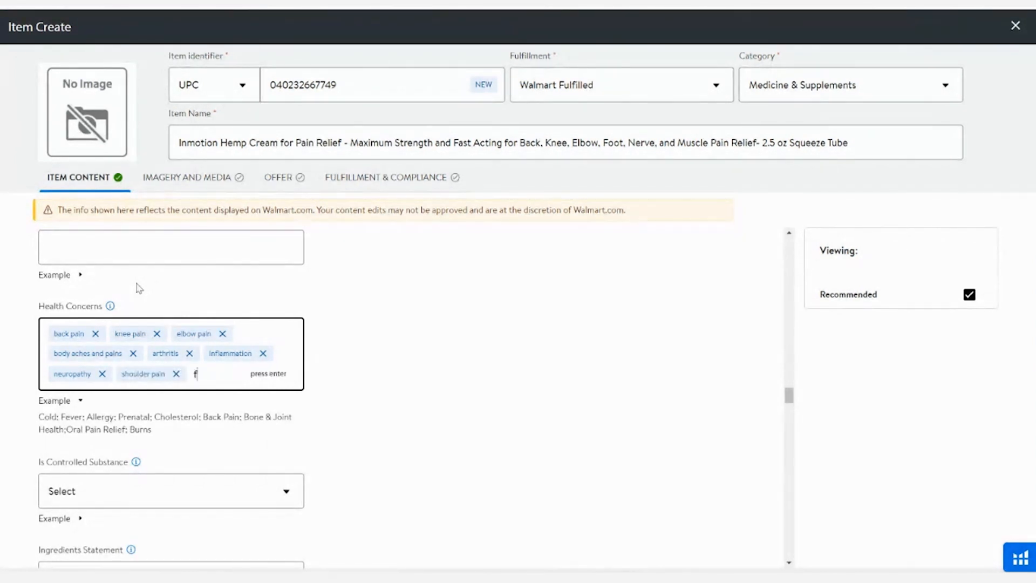
text(oot pain)
key(Return)
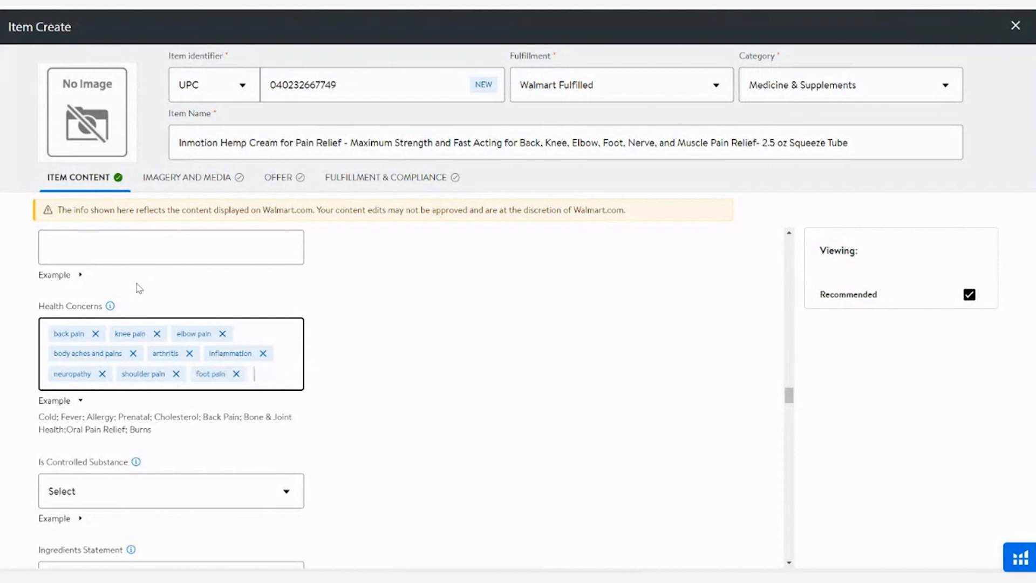
text(nerve pain)
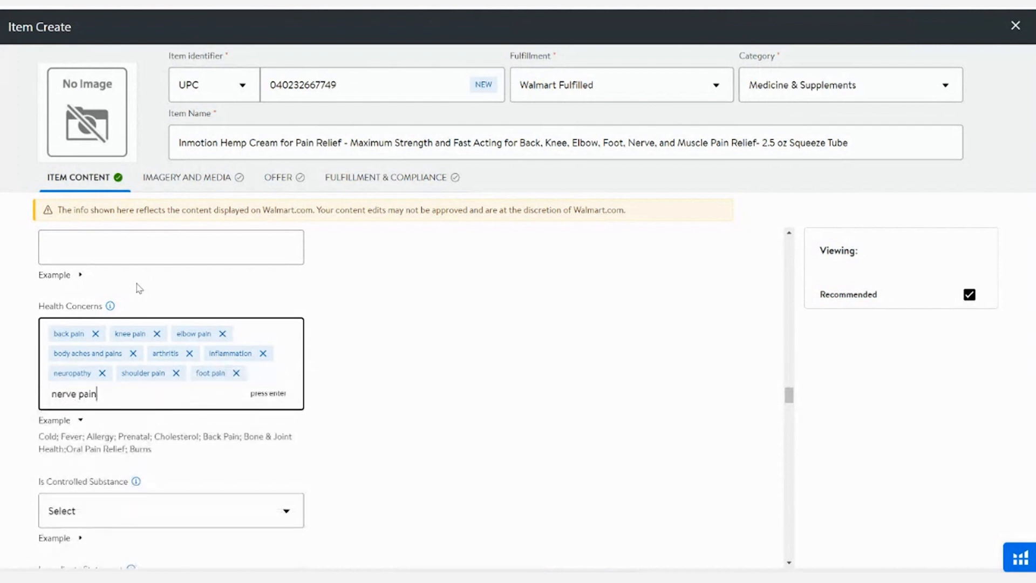
key(Return)
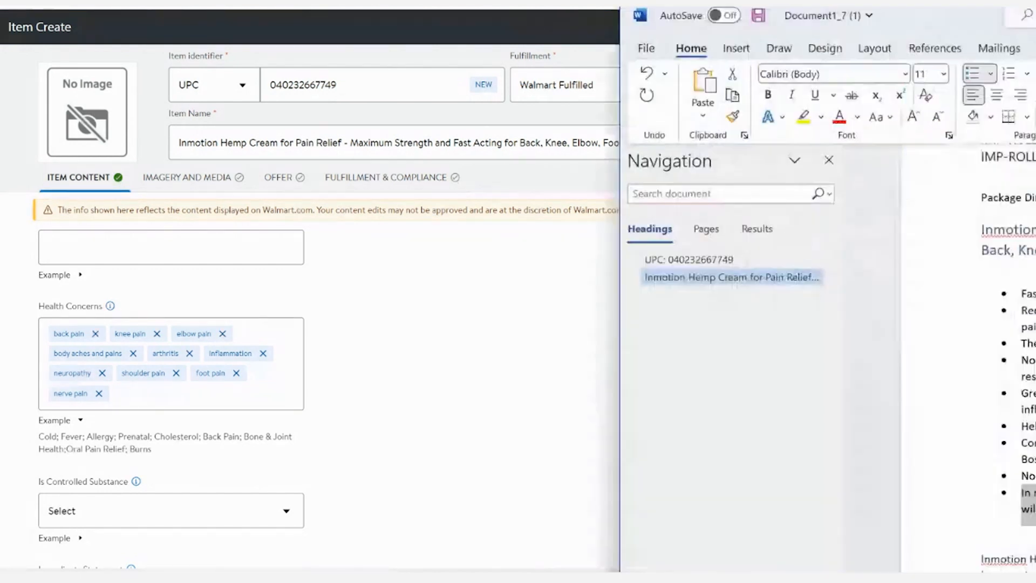
- Consult the product description in the Word document, and add "menstrual cramps" to the listing's Health Concerns
drag(1035, 23, 516, 49)
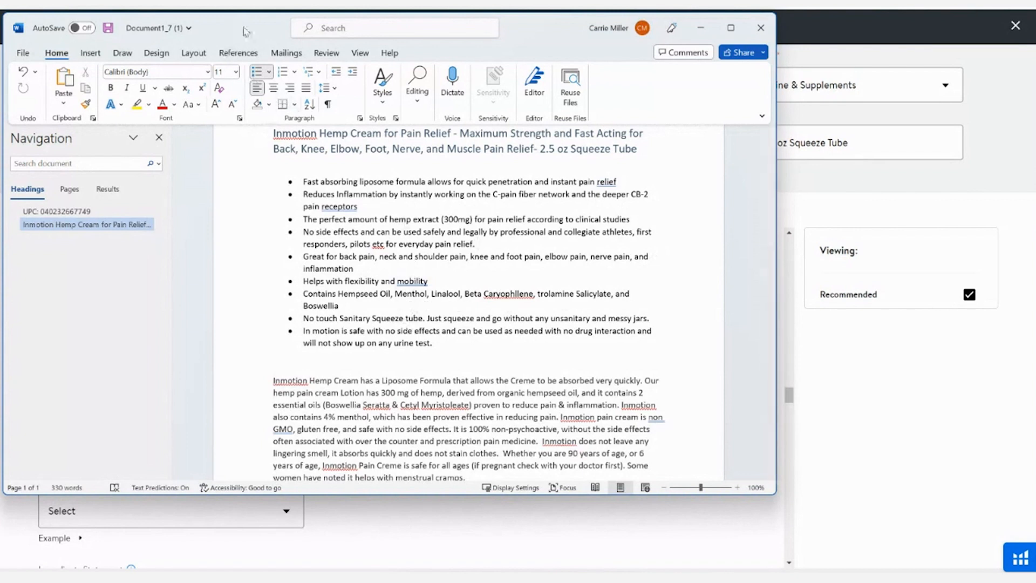
key(alt+Tab)
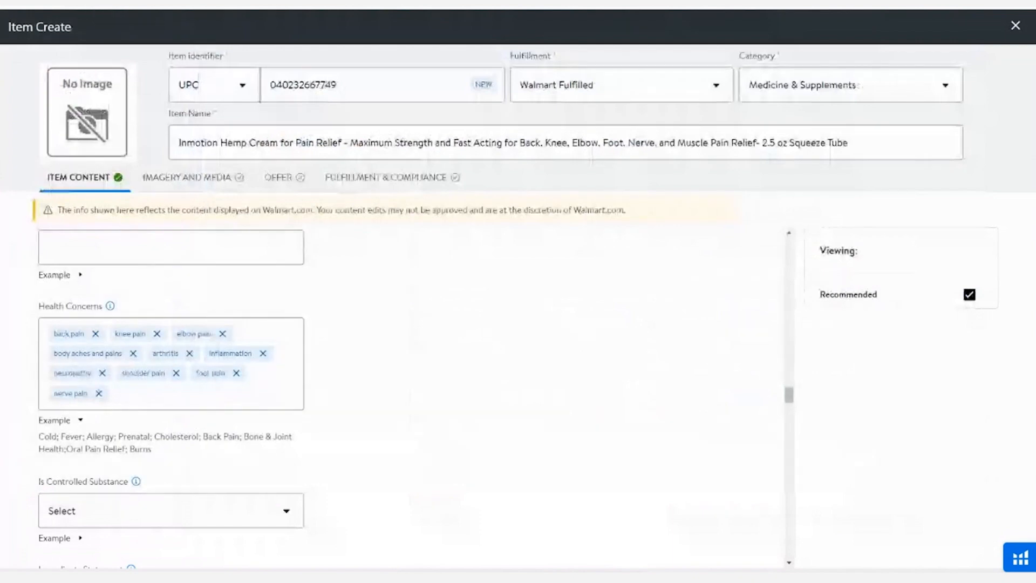
key(alt+Tab)
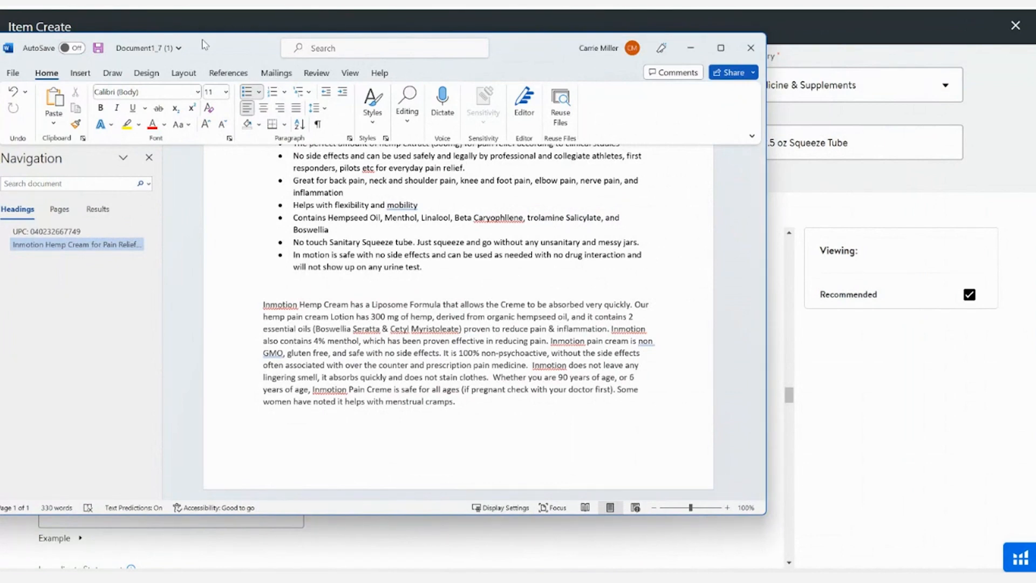
drag(223, 48, 1033, 54)
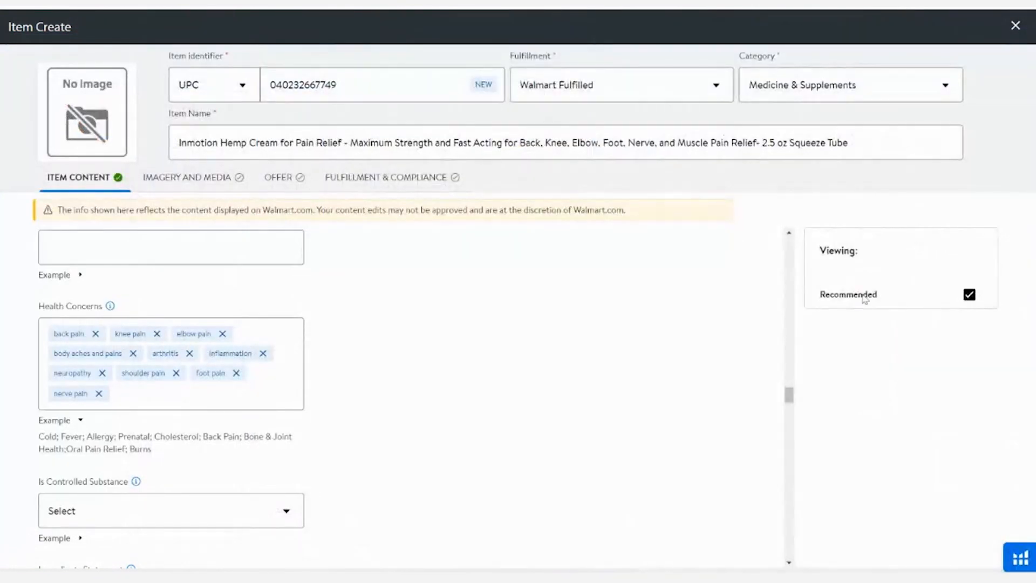
click(137, 399)
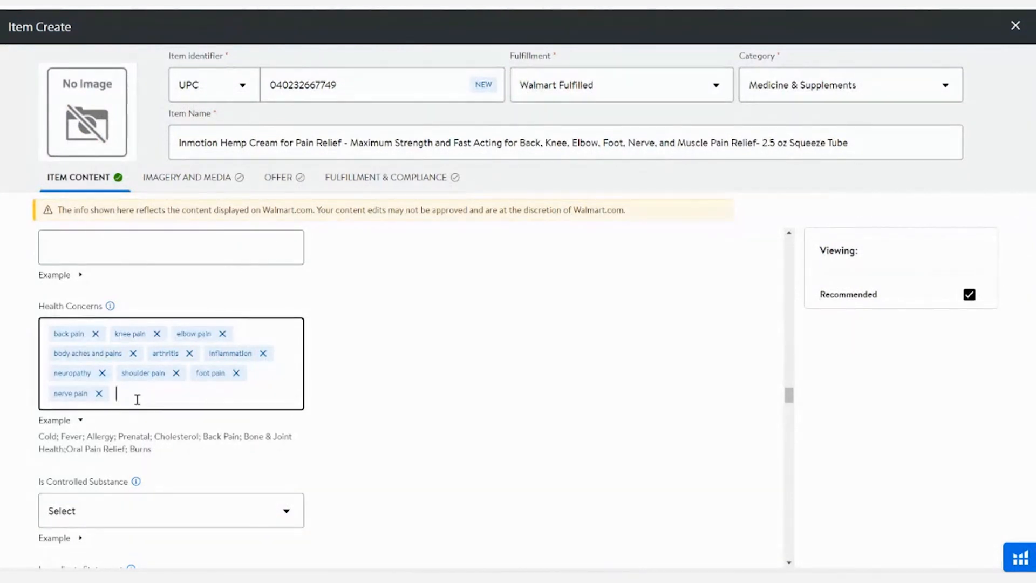
text(menstrue)
text(l)
key(BackSpace)
key(BackSpace)
key(BackSpace)
text(al cramps)
key(Return)
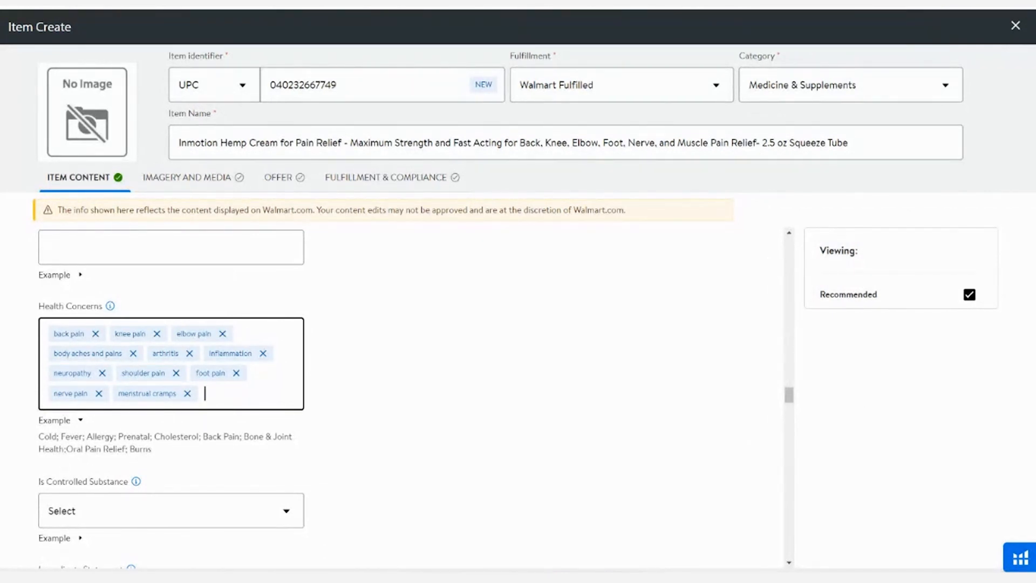
- Add "pain relief" and "muscle soreness" as separate entries to the item's Health Concerns
text(pain relief)
key(Return)
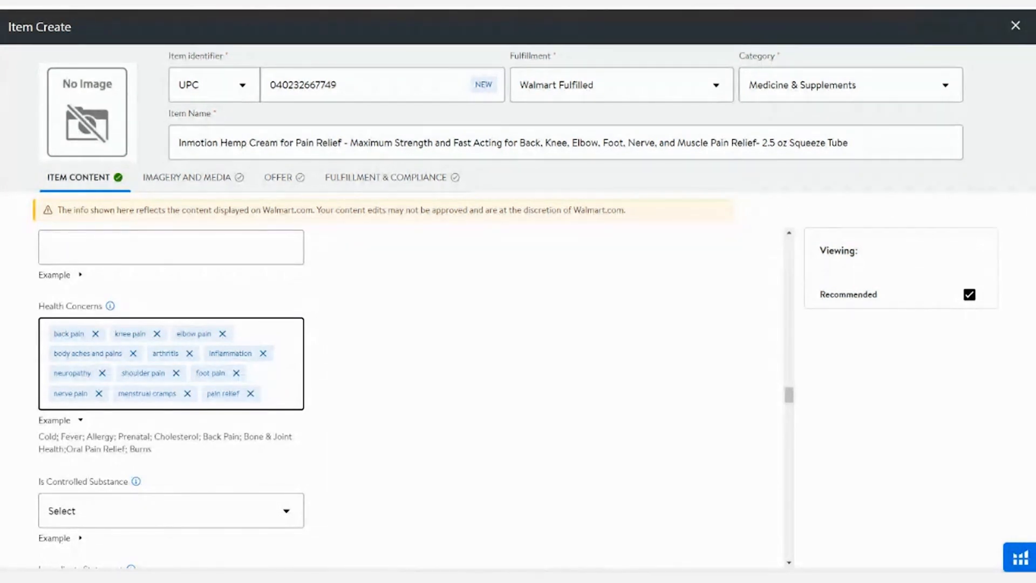
text(mus)
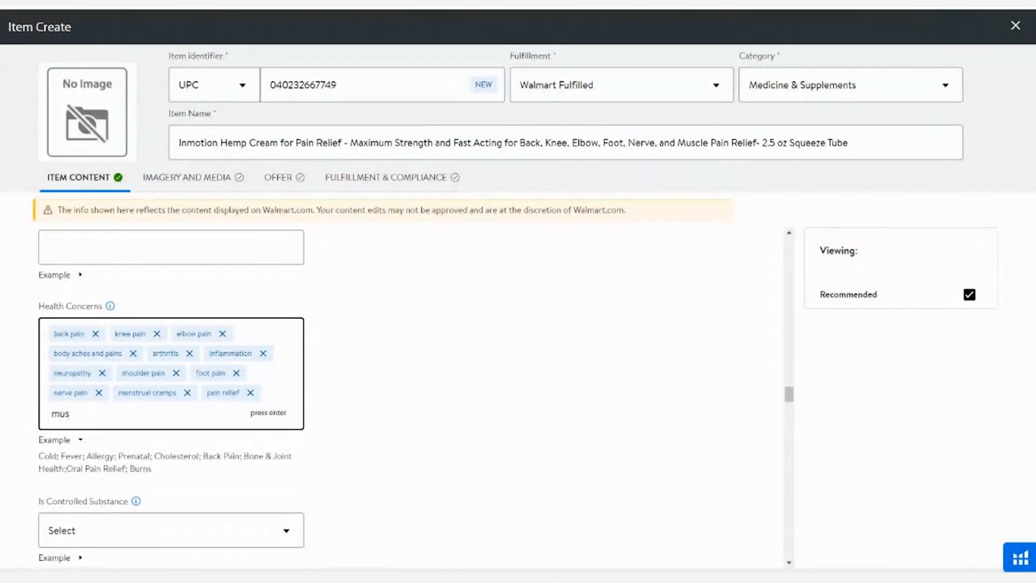
text(cle soreness)
key(Return)
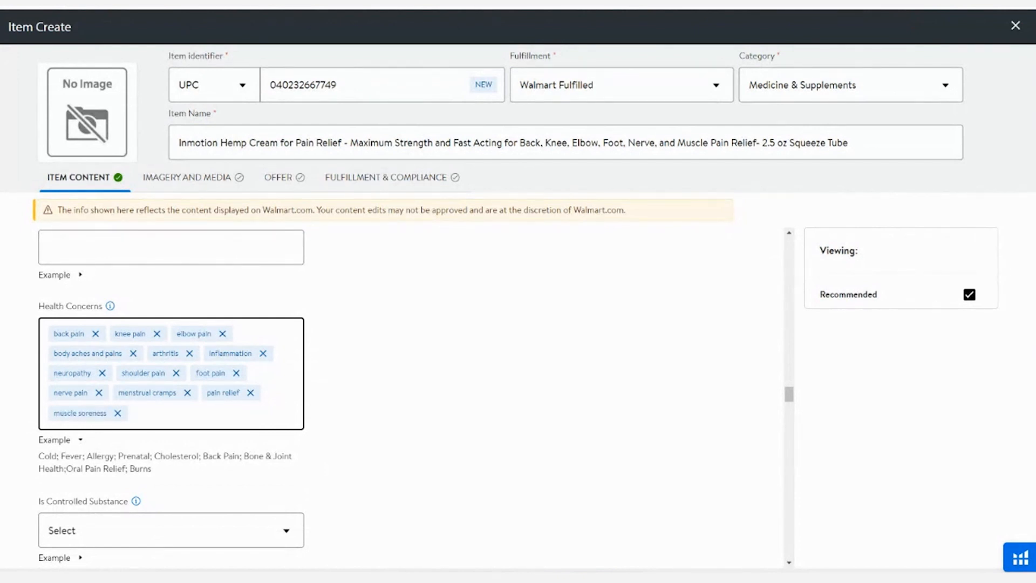
text(join pain)
key(Return)
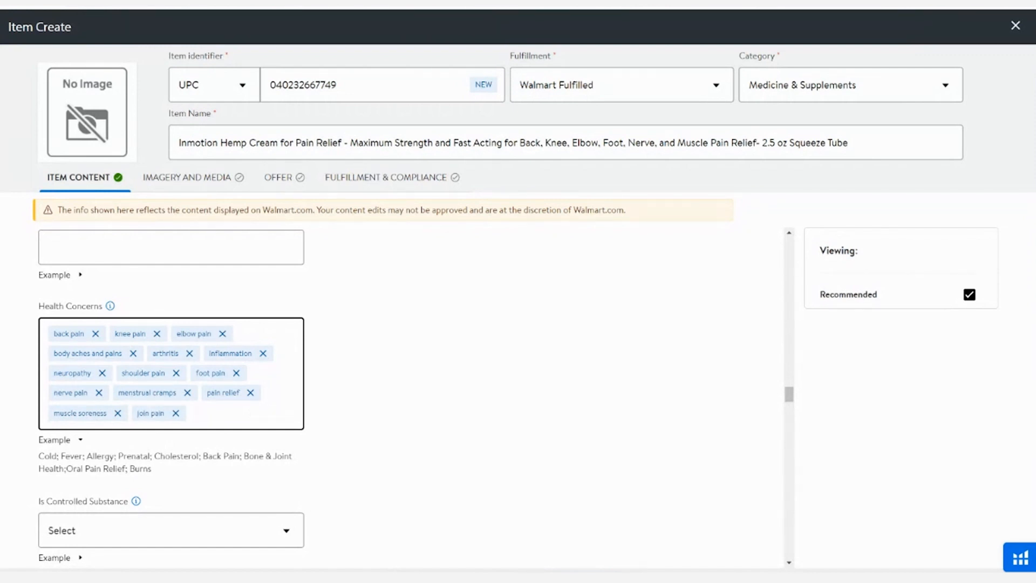
key(BackSpace)
key(BackSpace)
- Add "joint pain" as another entry in the Health Concerns field
text(j)
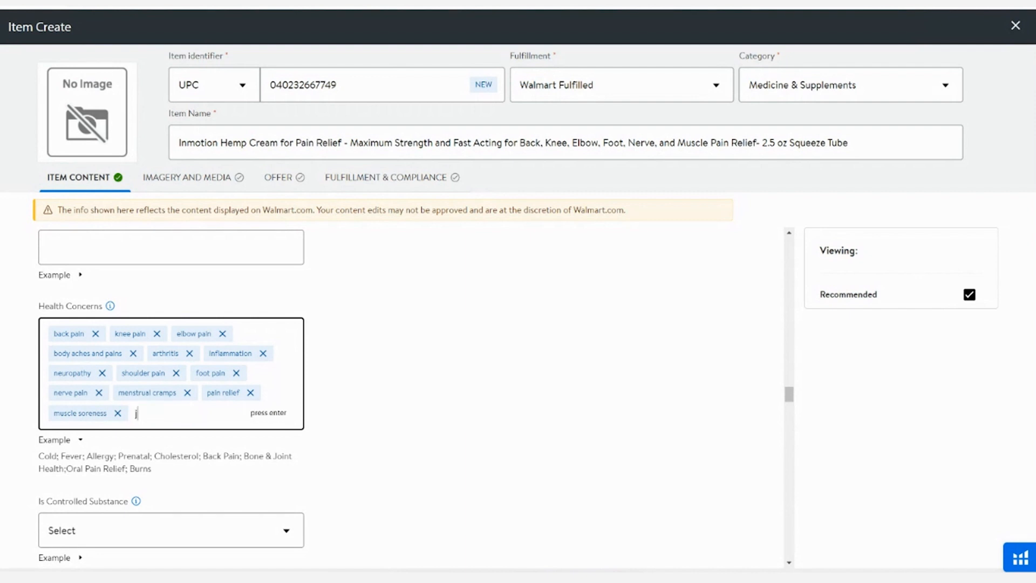
text(oint pain)
key(Return)
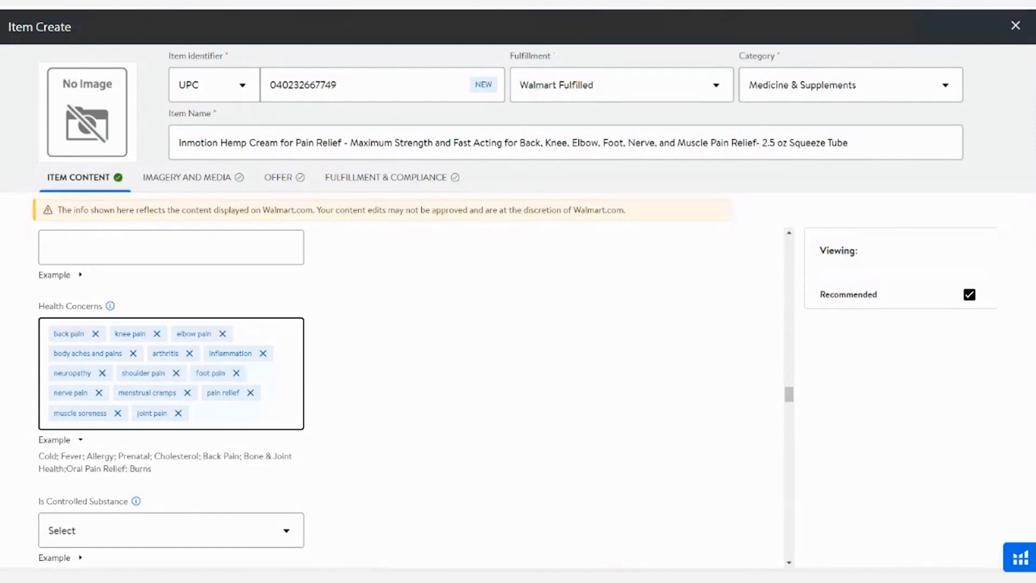
- Recheck the product description in the Word document, and add "muscle pain" to the listing's Health Concerns
key(alt+Tab)
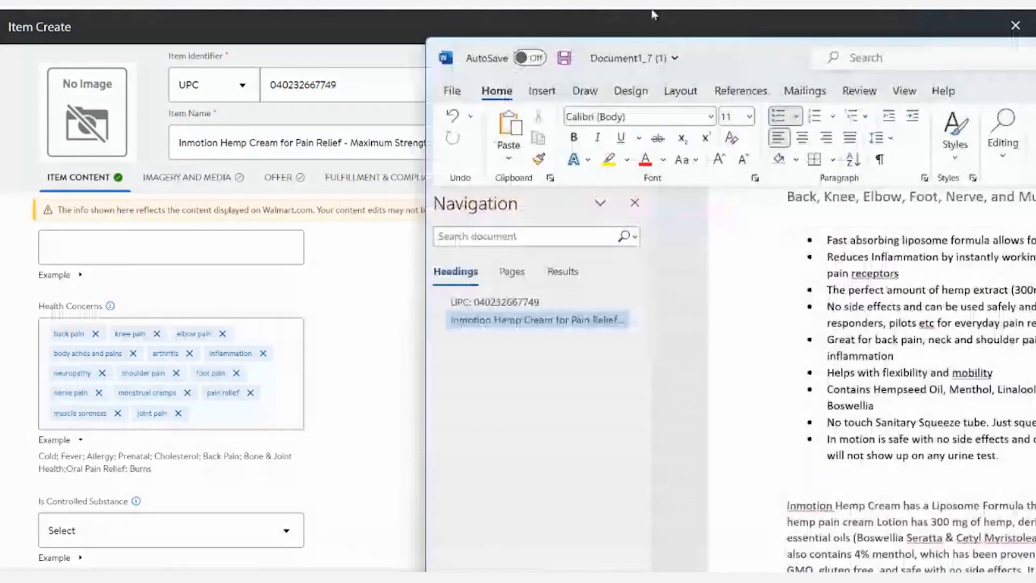
drag(648, 54, 528, 62)
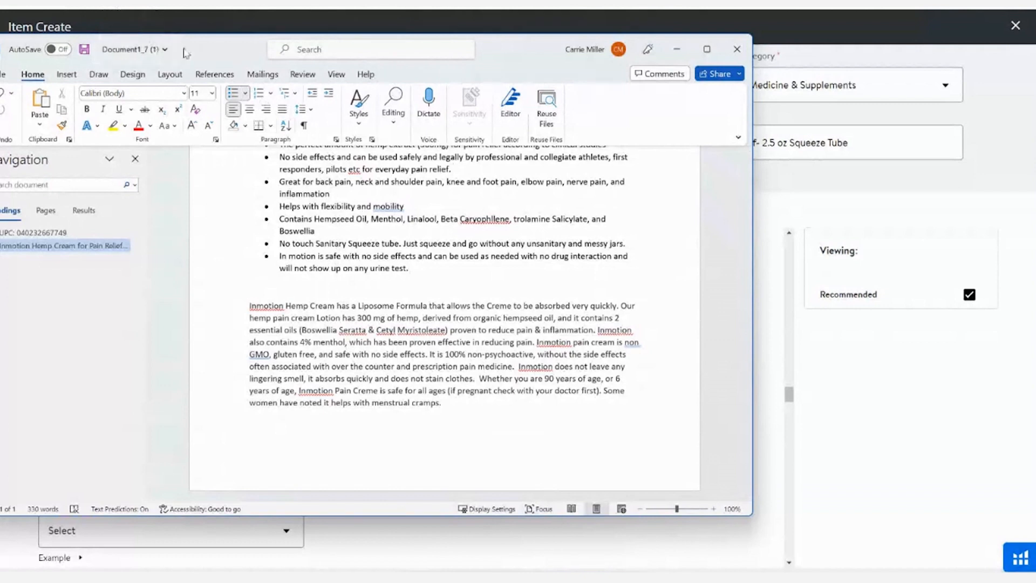
drag(186, 50, 1035, 54)
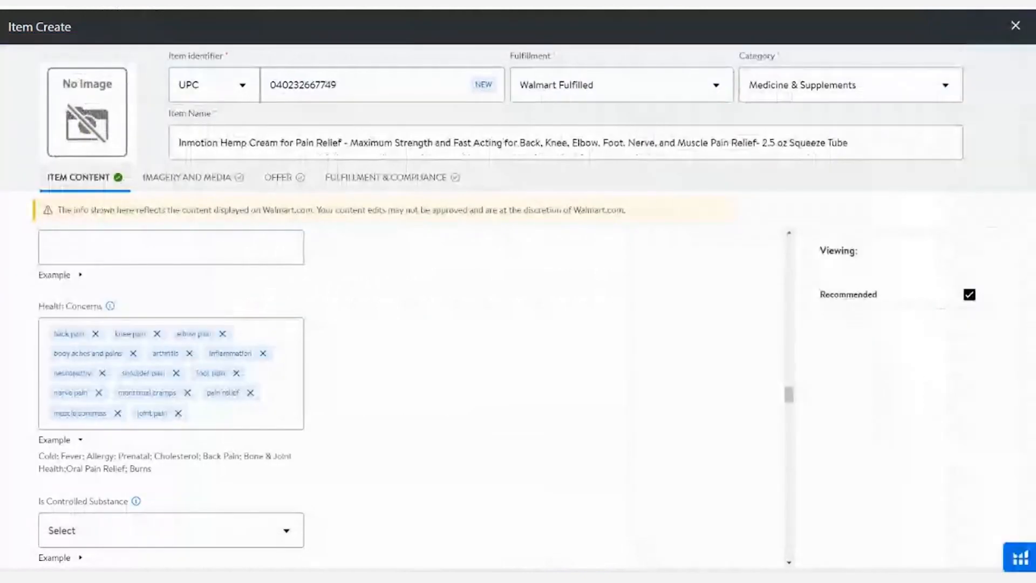
click(244, 409)
text(muscle pain)
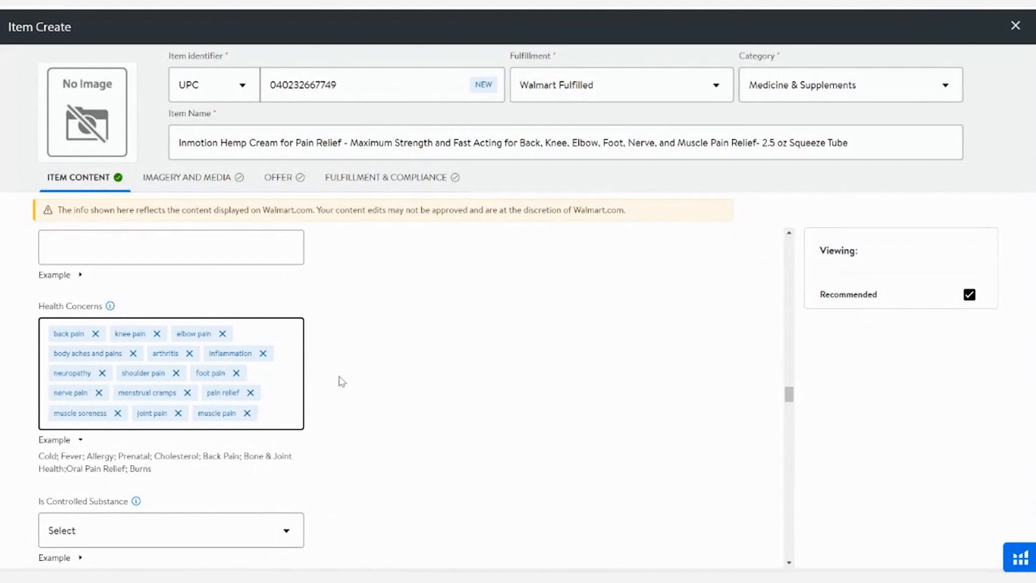
- Finish the Health Concerns entries and set Is Controlled Substance to No
click(360, 375)
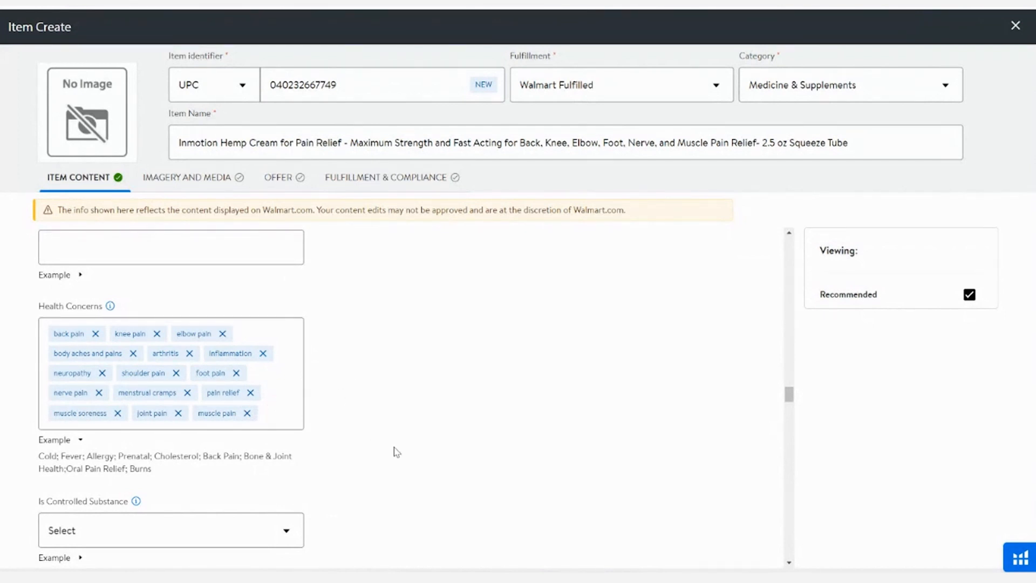
scroll(396, 452, down, 2)
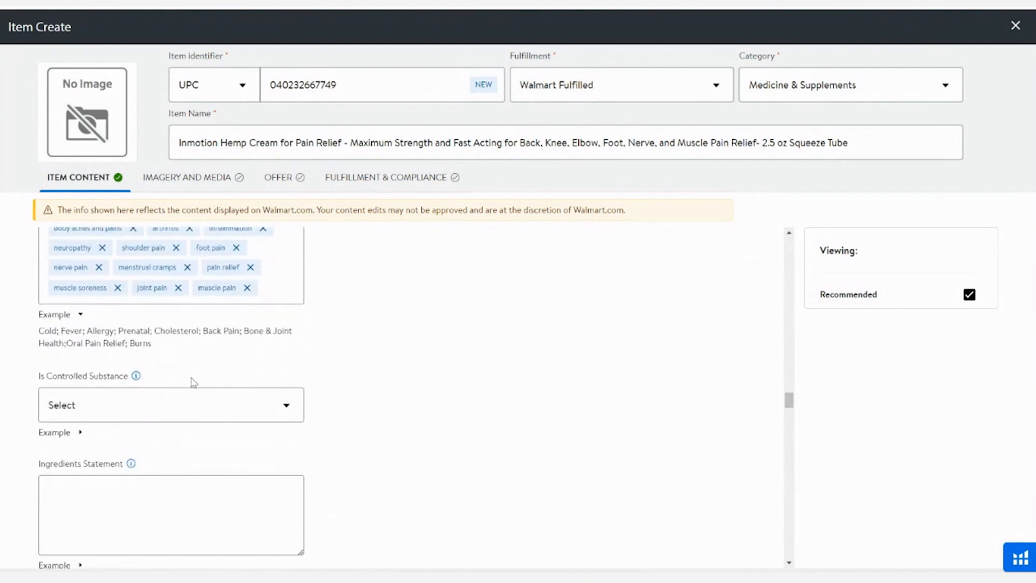
click(184, 408)
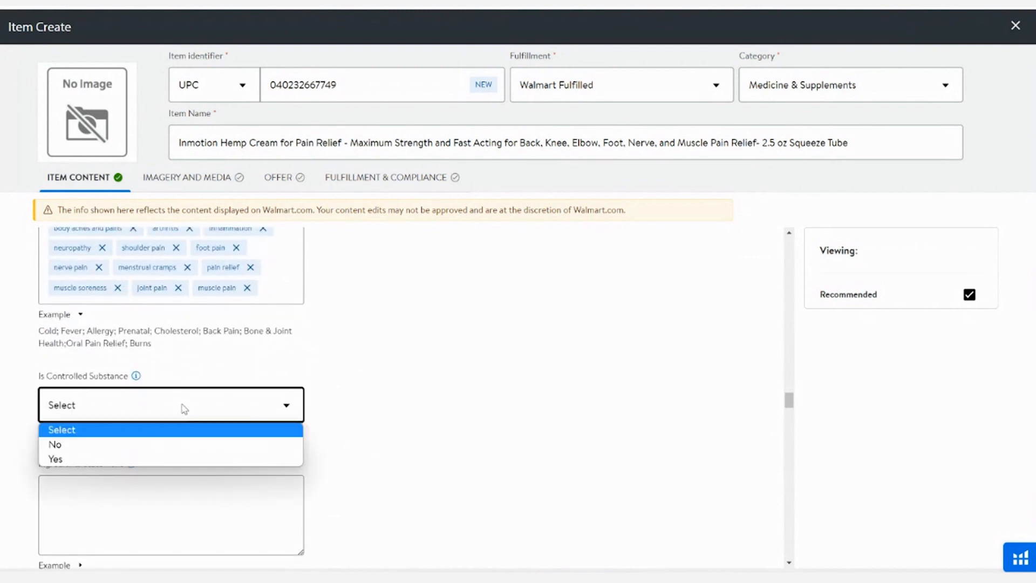
click(171, 444)
- Paste the copied ingredient list into the Ingredients Statement and remove the underscore blank after "Aloe"
scroll(348, 424, down, 2)
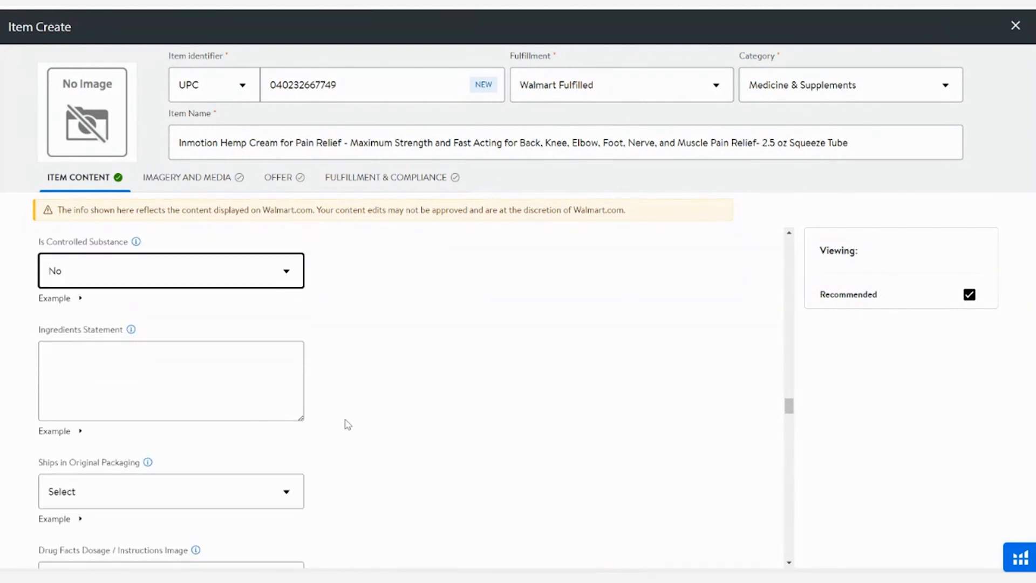
key(Tab)
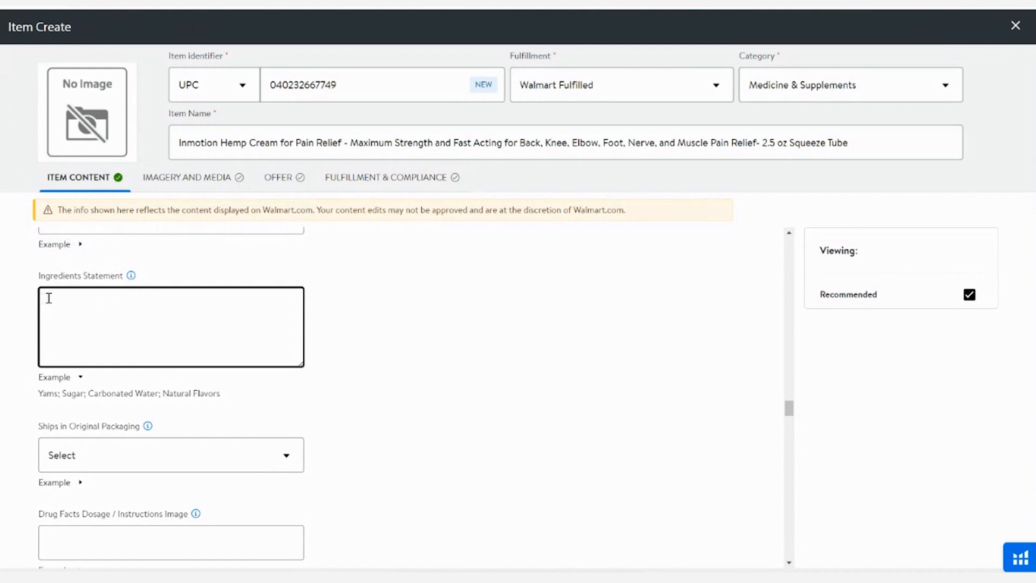
right_click(91, 298)
click(127, 396)
click(245, 300)
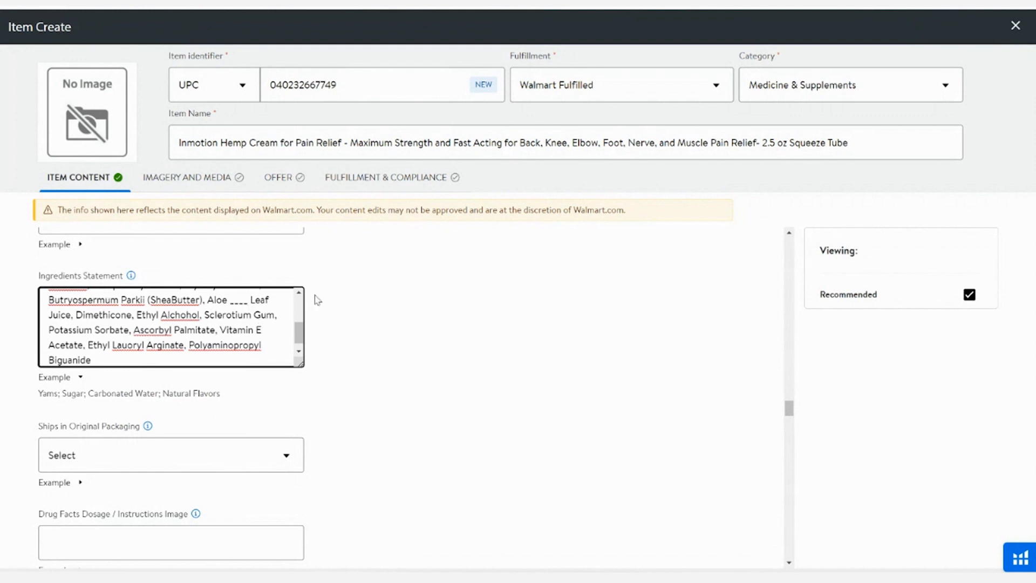
key(BackSpace)
key(BackSpace)
key(BackSpace)
key(BackSpace)
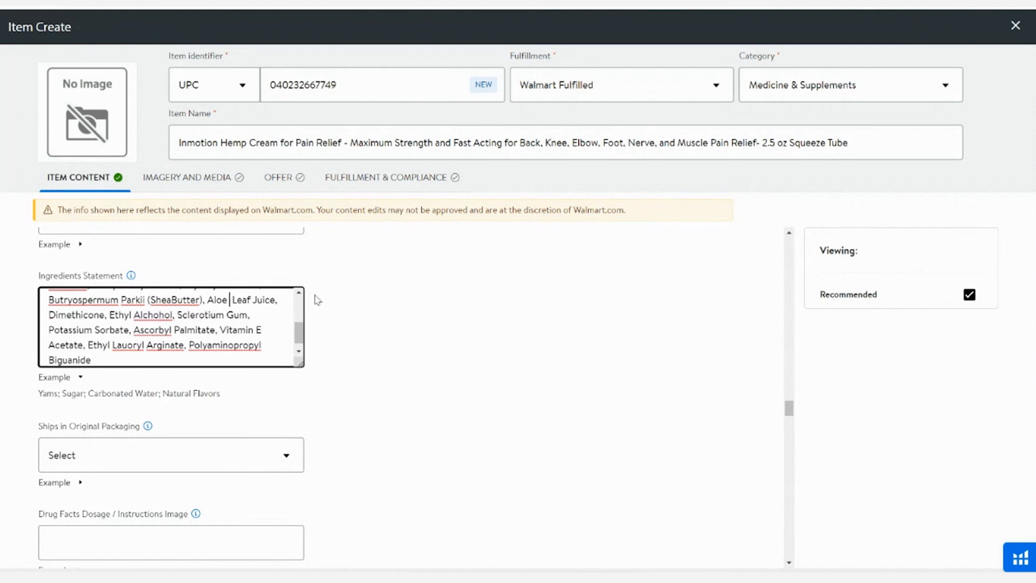
click(372, 335)
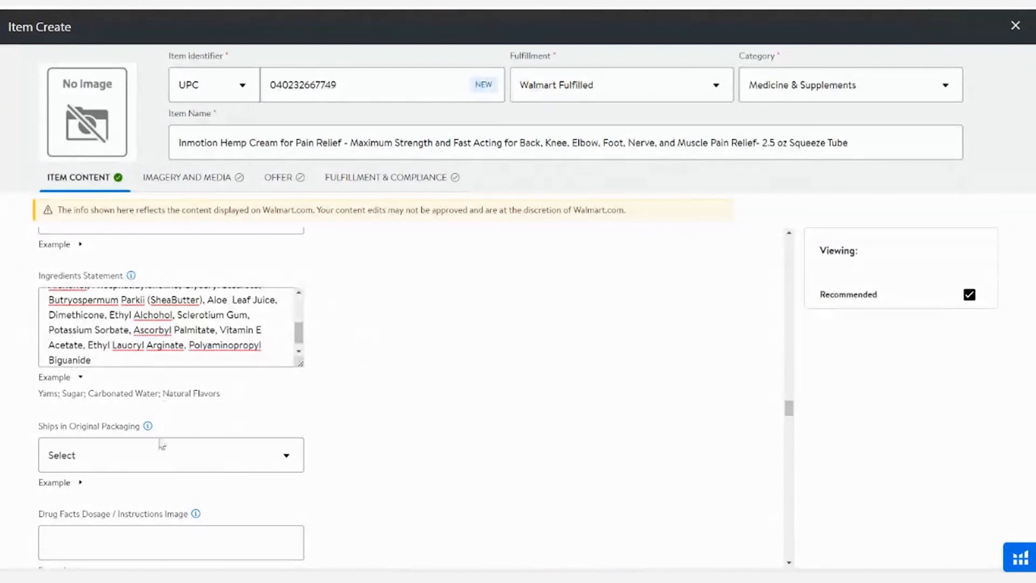
- Set Ships in Original Packaging to No
scroll(507, 404, down, 3)
click(225, 330)
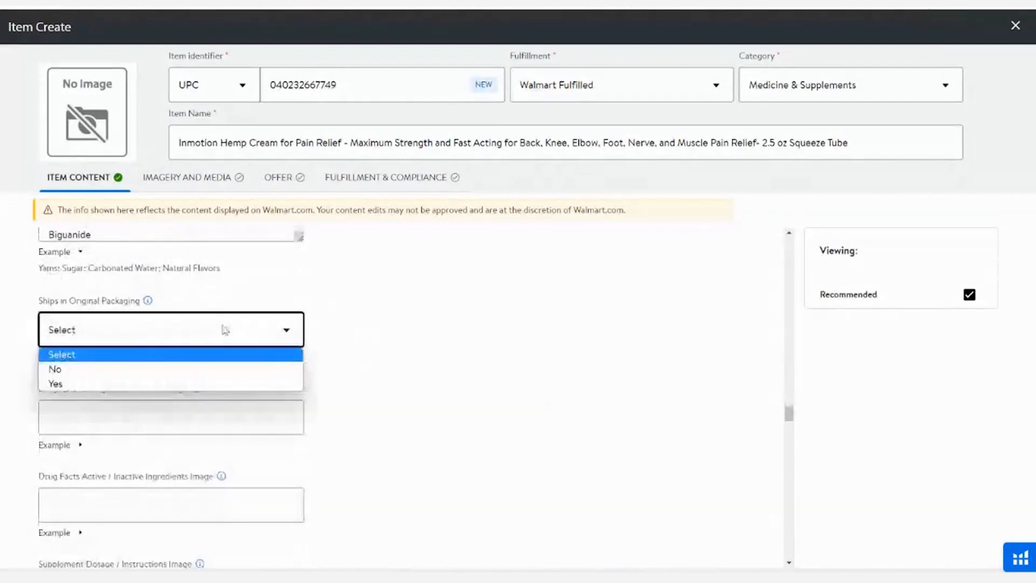
click(194, 369)
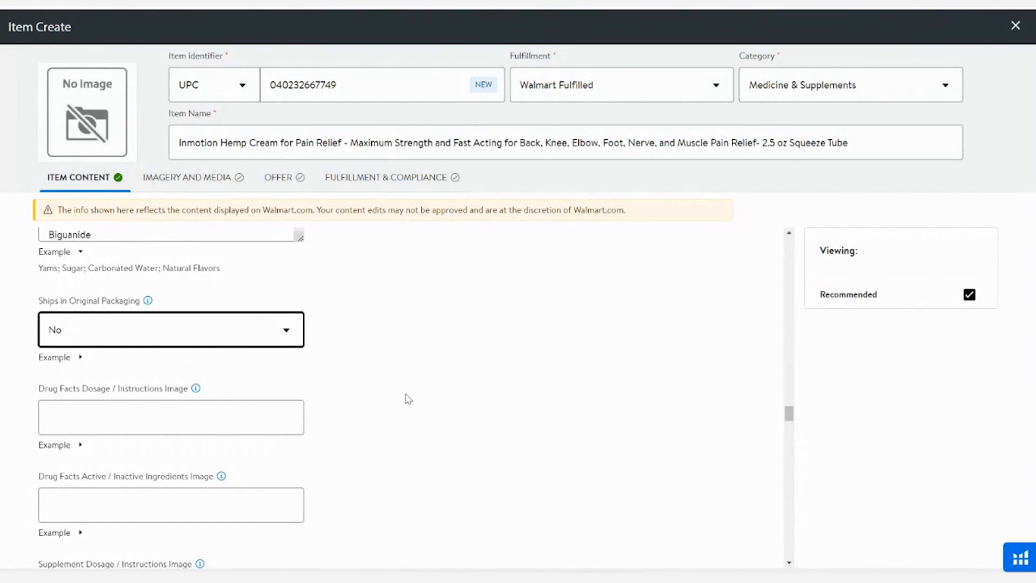
- Check the example URL format for Drug Facts Dosage / Instructions Image and paste the m.media-amazon.com image link into that field
scroll(407, 398, down, 1)
click(80, 382)
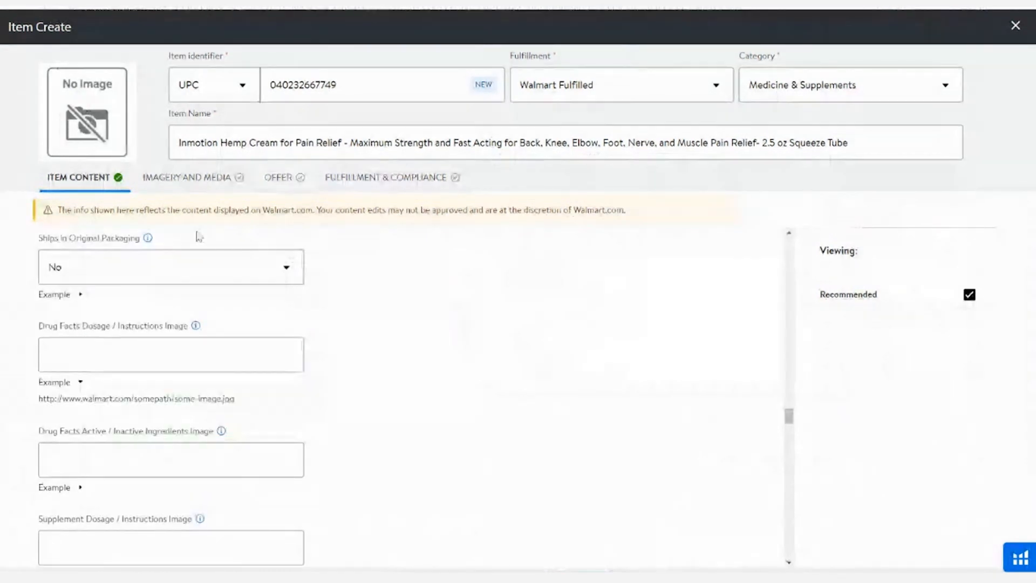
click(121, 355)
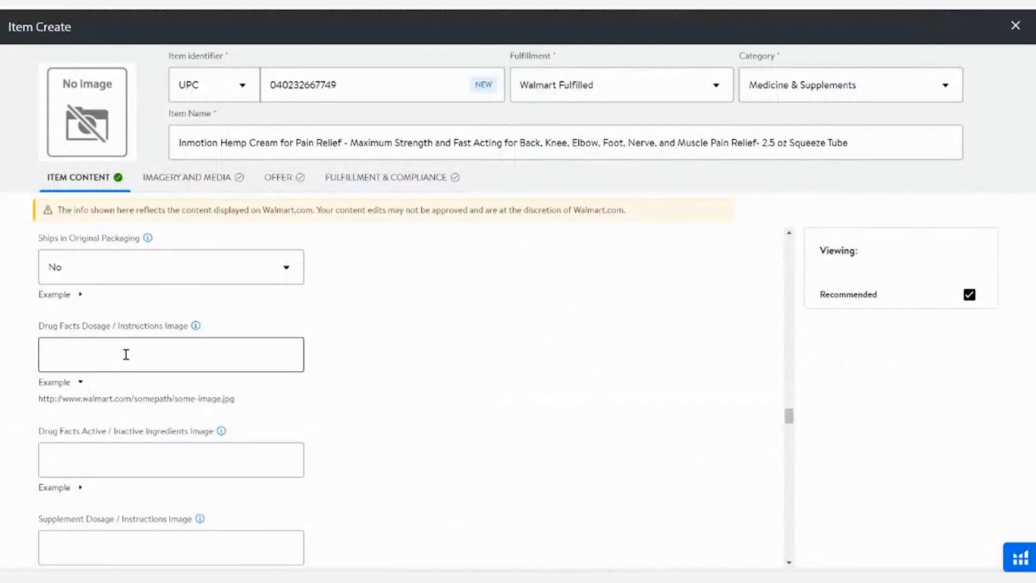
right_click(127, 355)
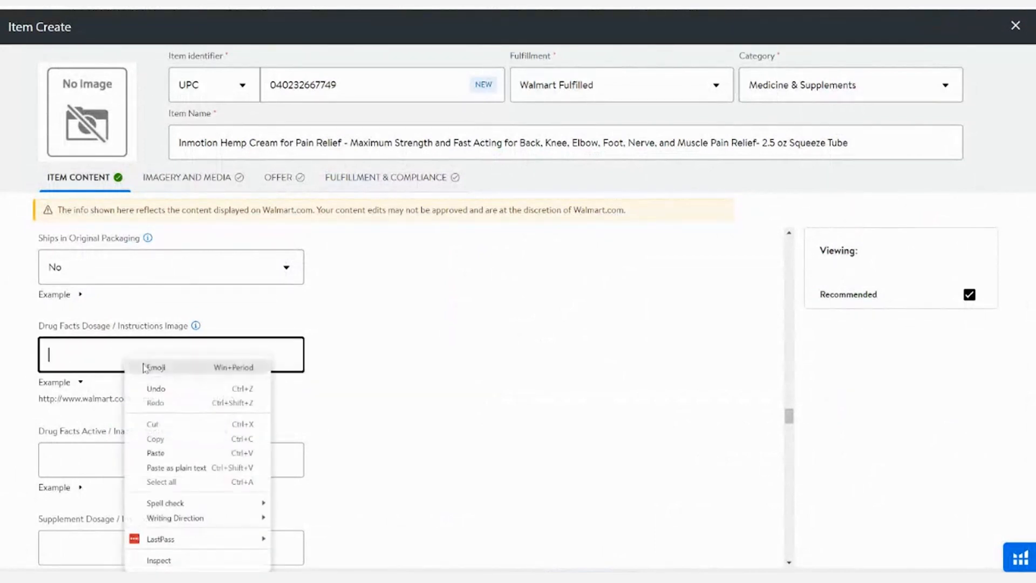
click(168, 451)
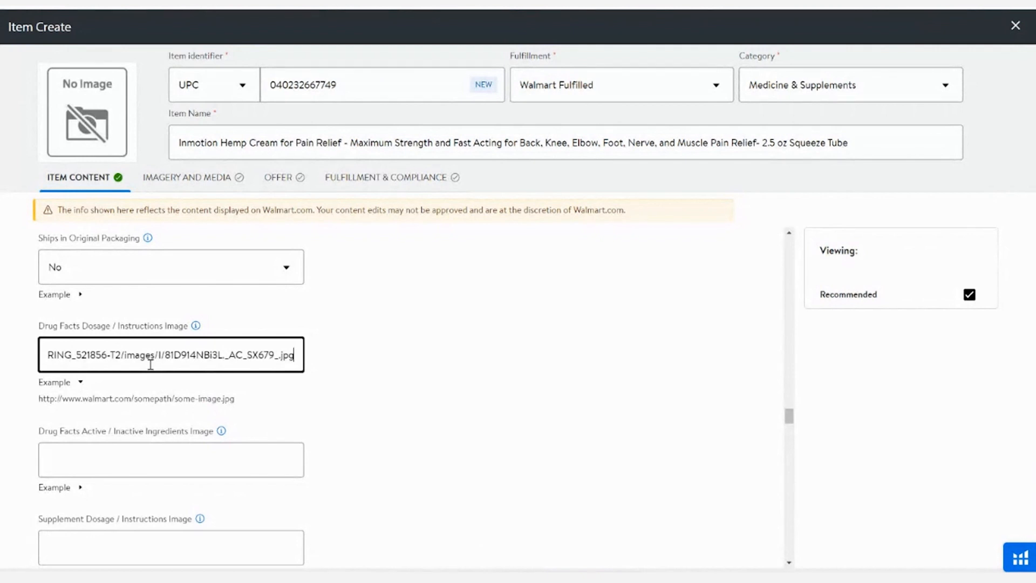
click(359, 351)
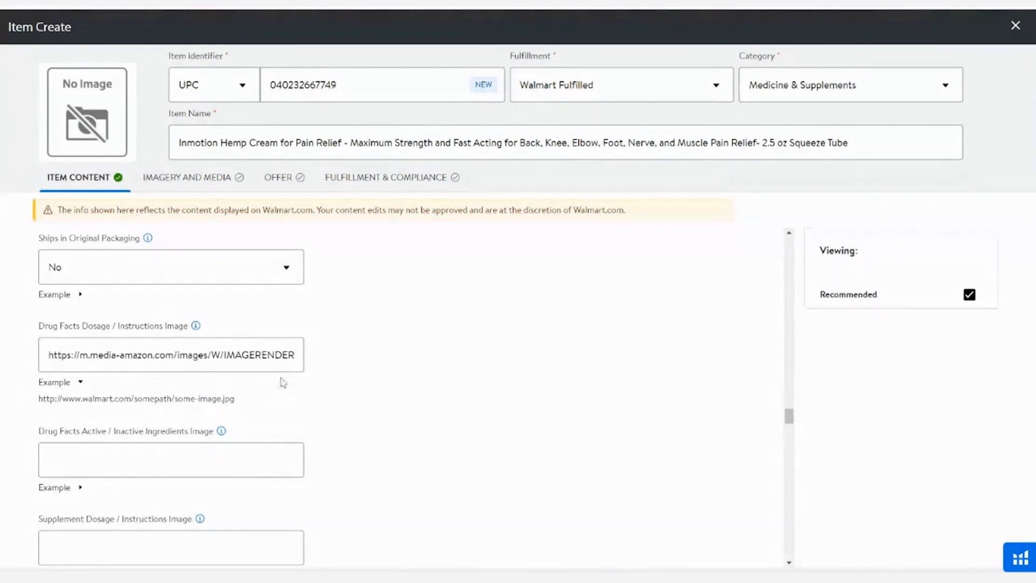
- Paste the Amazon image link into both Drug Facts image fields, Dosage / Instructions and Active / Inactive Ingredients
scroll(382, 385, down, 2)
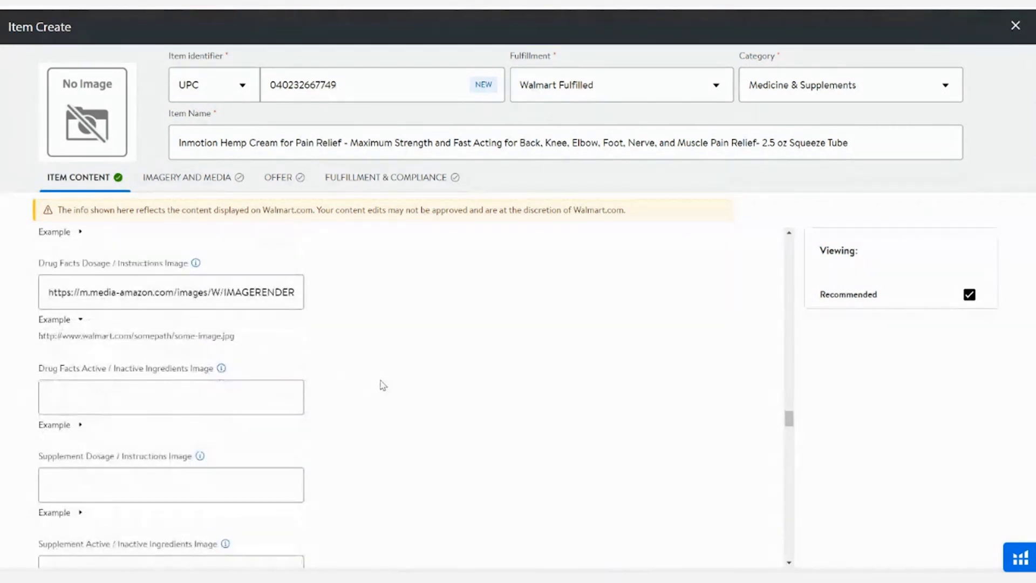
scroll(381, 384, up, 2)
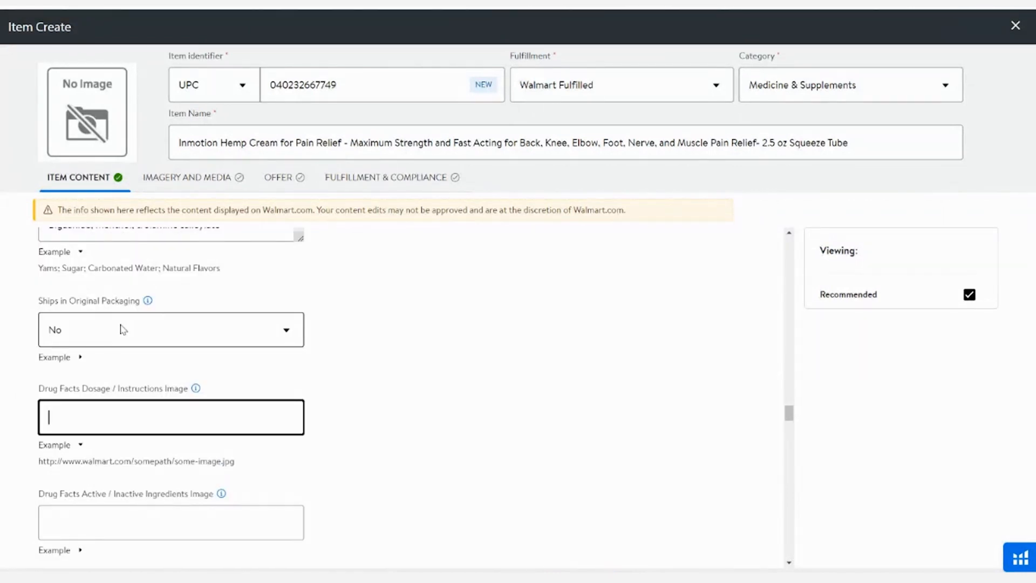
scroll(403, 292, down, 1)
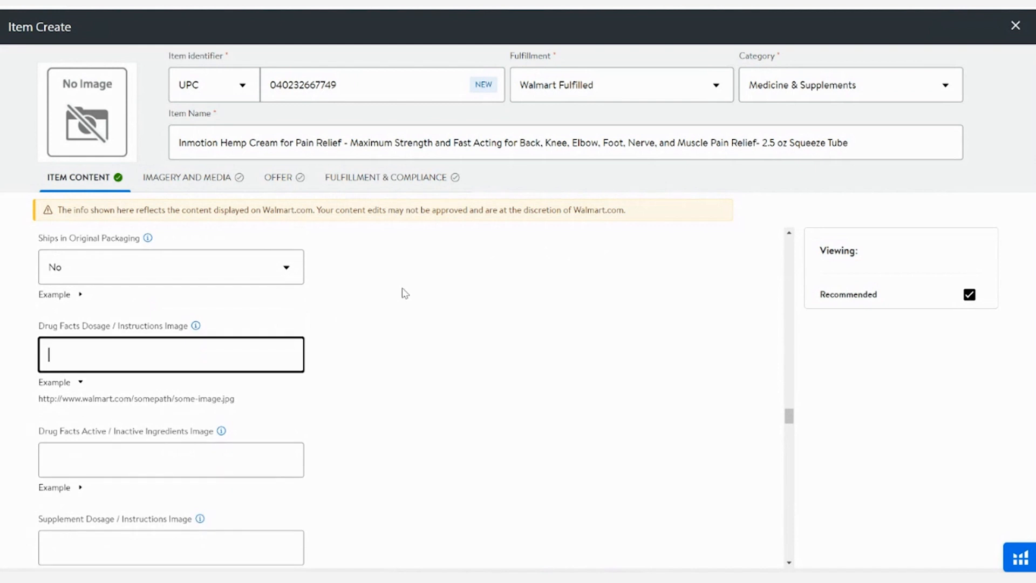
scroll(405, 293, down, 1)
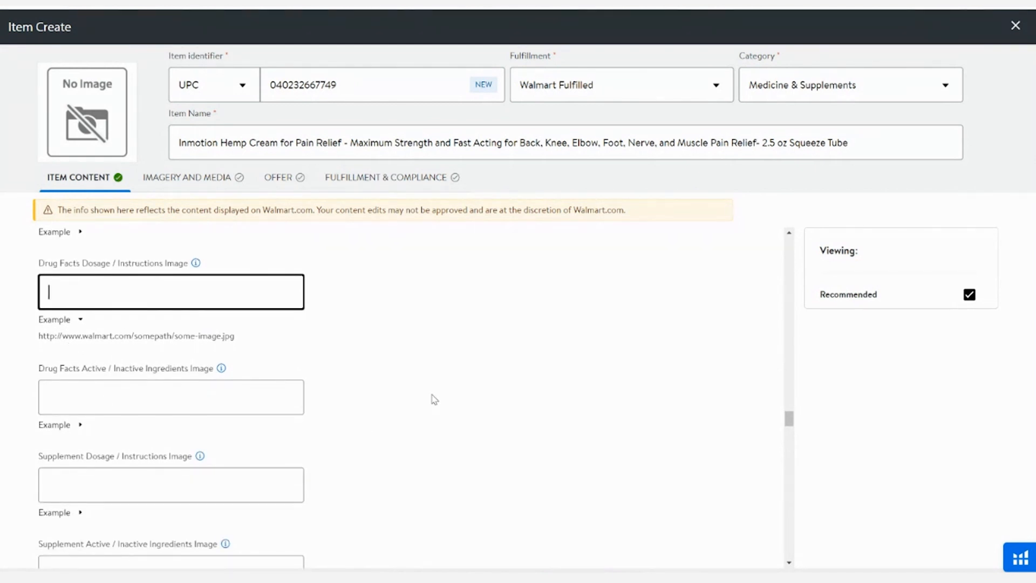
scroll(434, 399, down, 1)
scroll(434, 399, up, 1)
right_click(157, 291)
click(188, 386)
click(163, 394)
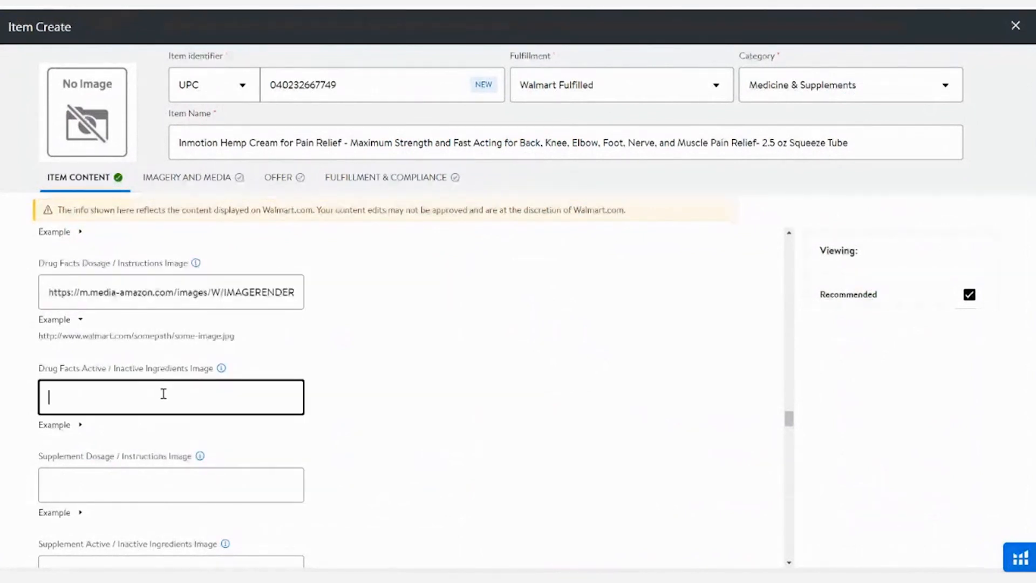
right_click(218, 391)
click(265, 312)
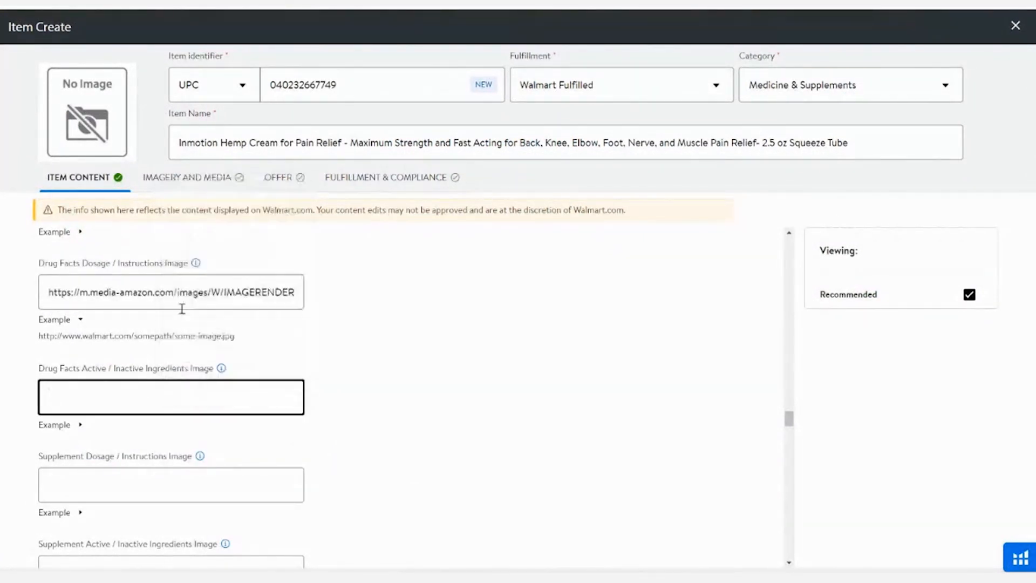
- Paste the same image link into the Supplement Dosage / Instructions Image and Supplement Active / Inactive Ingredients Image fields
click(128, 475)
scroll(137, 469, down, 2)
right_click(146, 361)
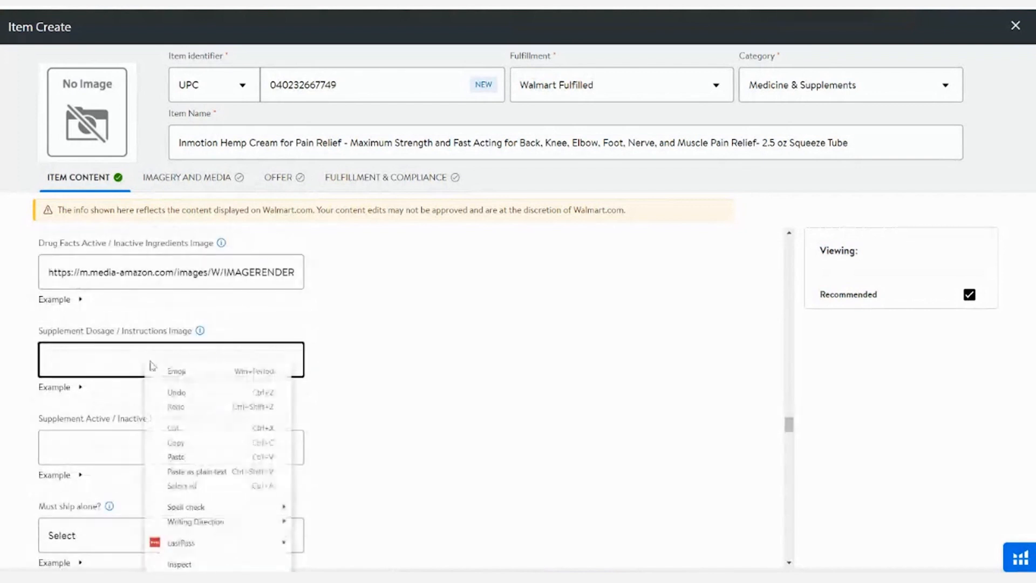
click(173, 458)
click(114, 448)
right_click(115, 448)
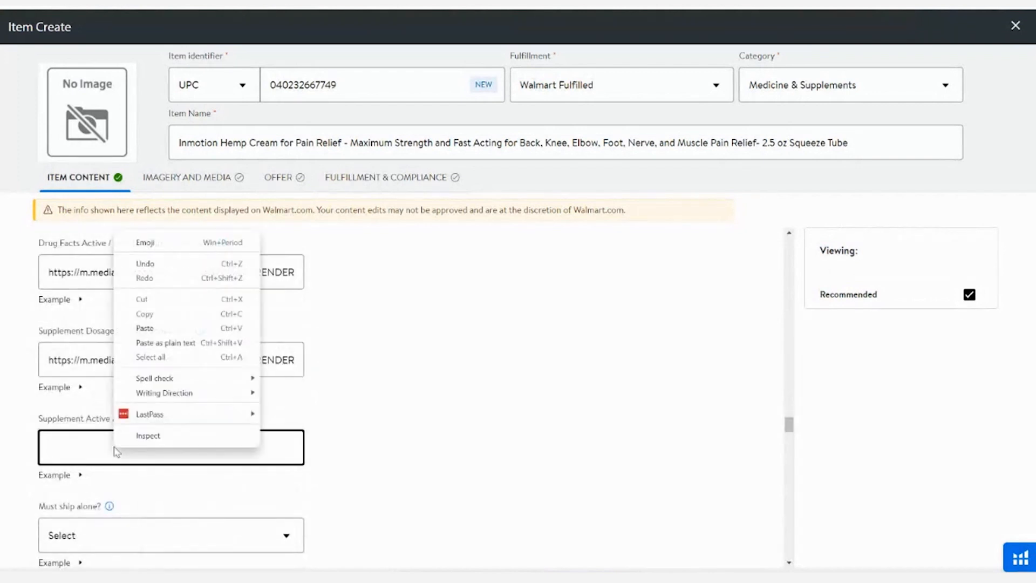
click(144, 329)
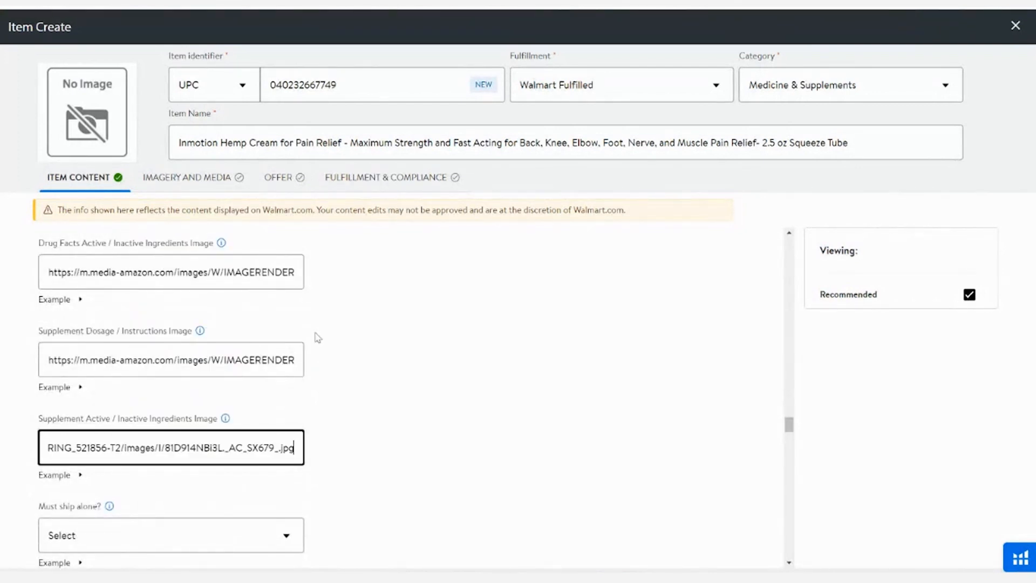
- Set "Must ship alone?" to No
scroll(317, 338, down, 4)
click(223, 286)
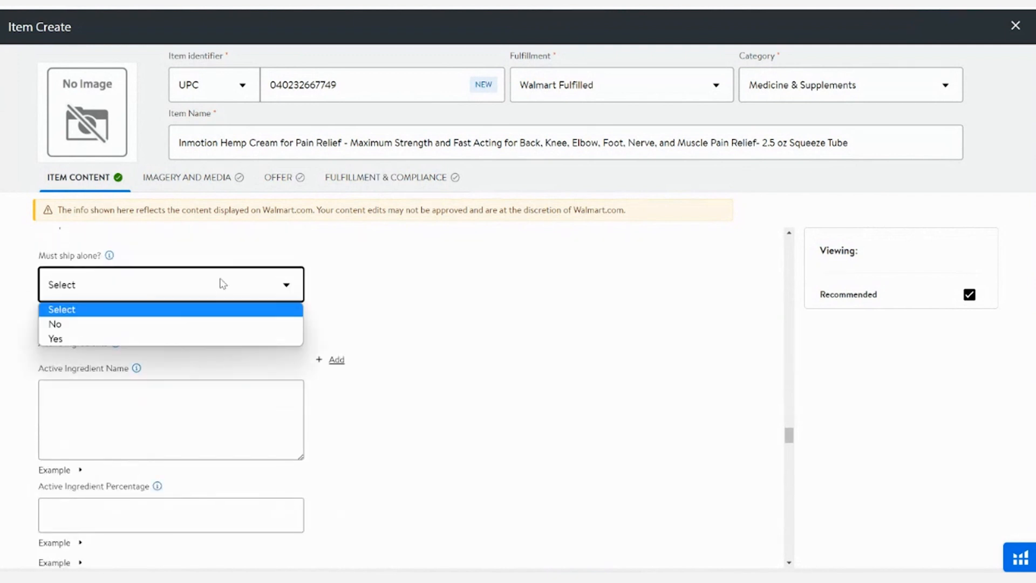
key(Escape)
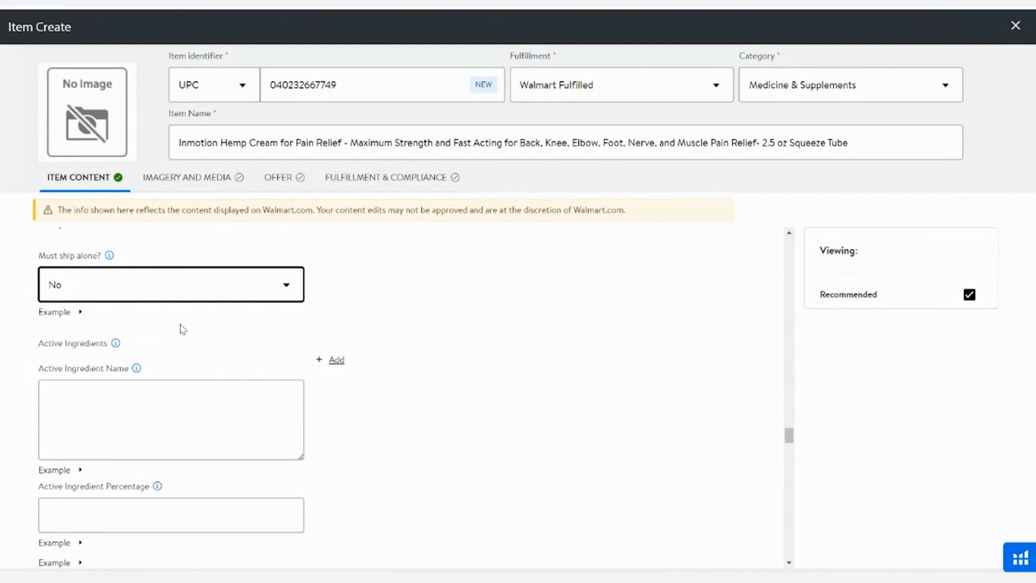
- Enter "menthol" as the first active ingredient with a percentage of 4, and show the example for the percentage format
key(Tab)
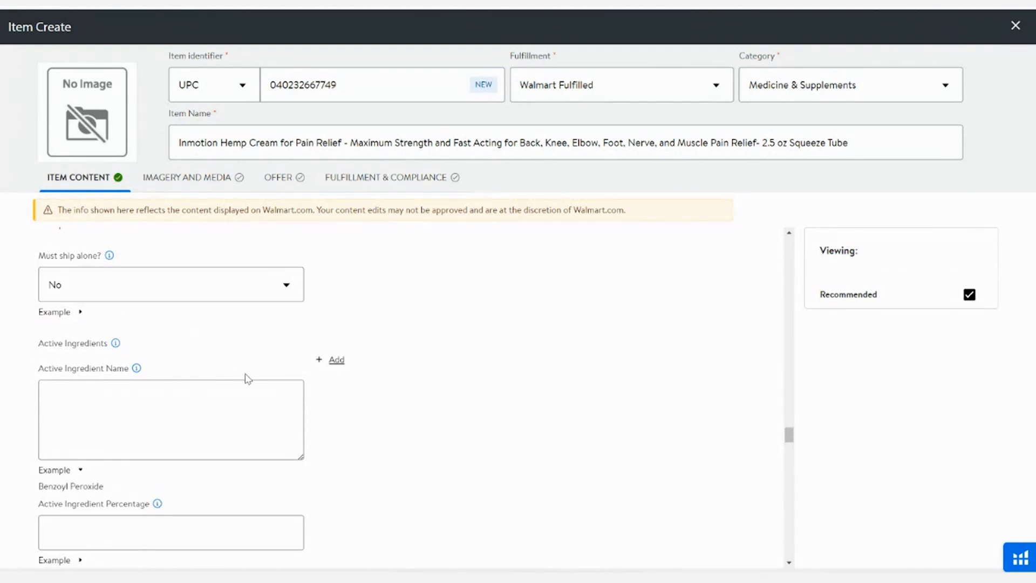
click(123, 419)
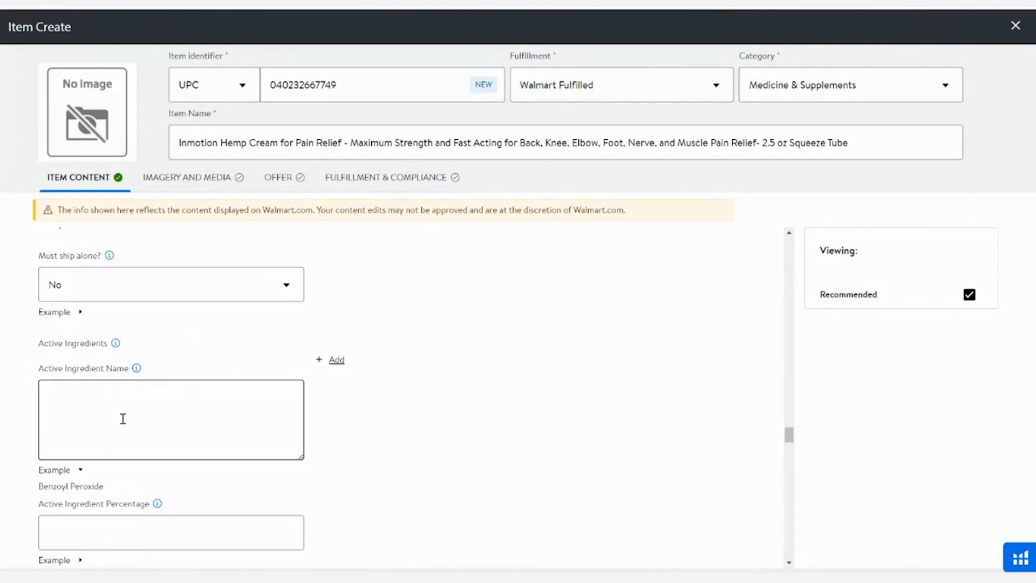
click(90, 393)
text(menthol)
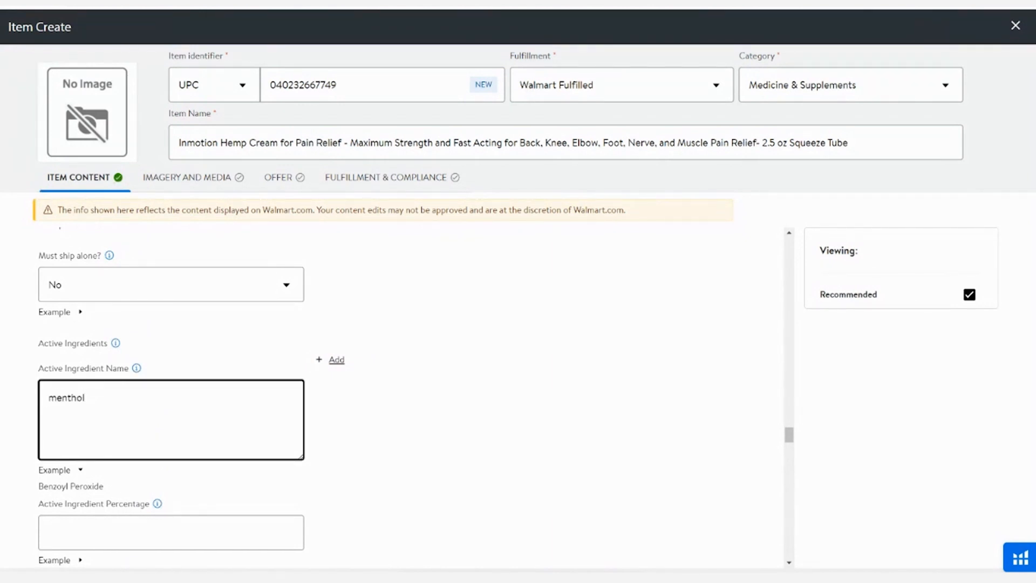
click(101, 539)
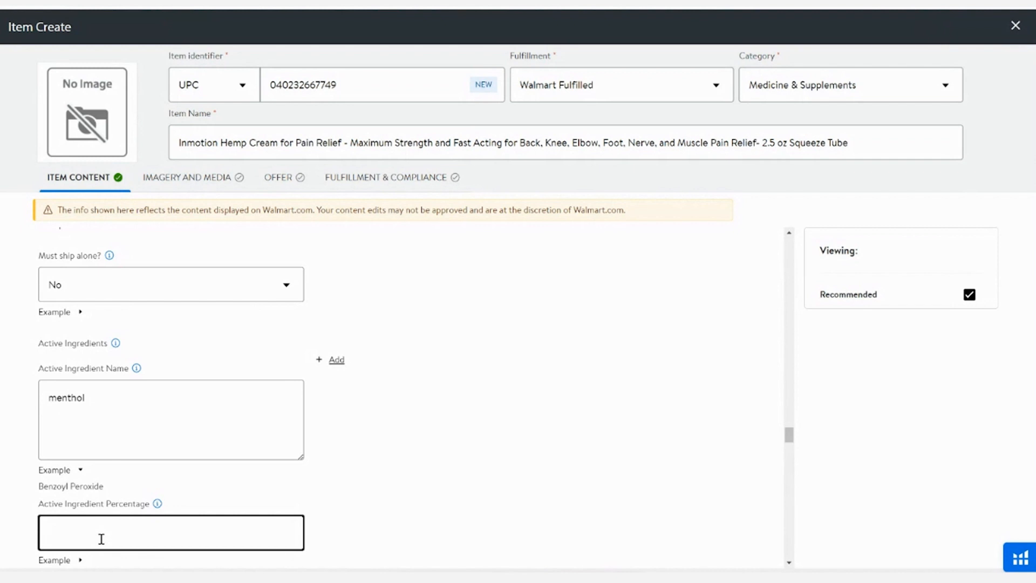
text(4)
scroll(103, 534, down, 3)
click(80, 436)
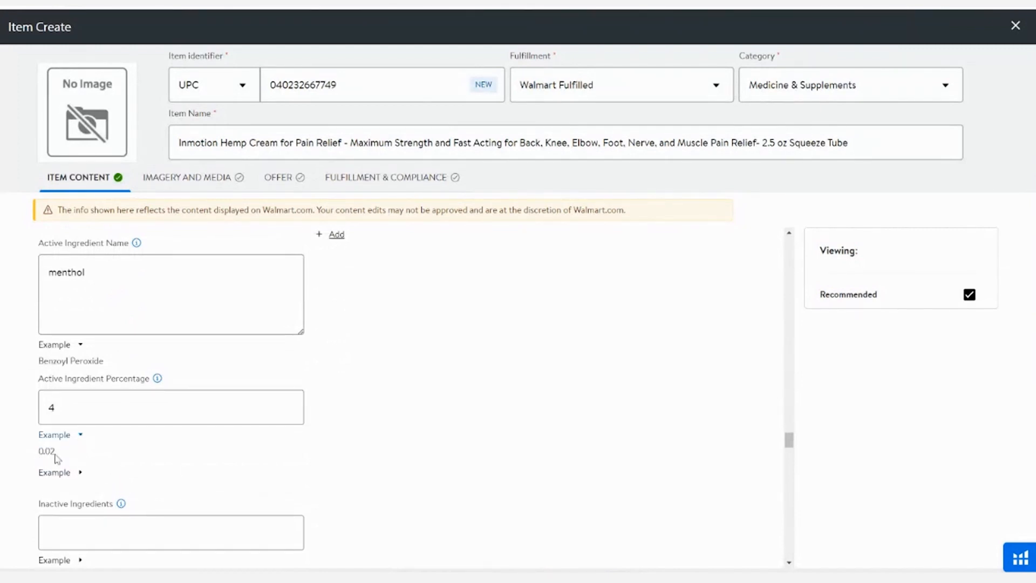
- Add a second active ingredient entry with the name "Trolamine Salicylate" and a percentage of 2
click(336, 235)
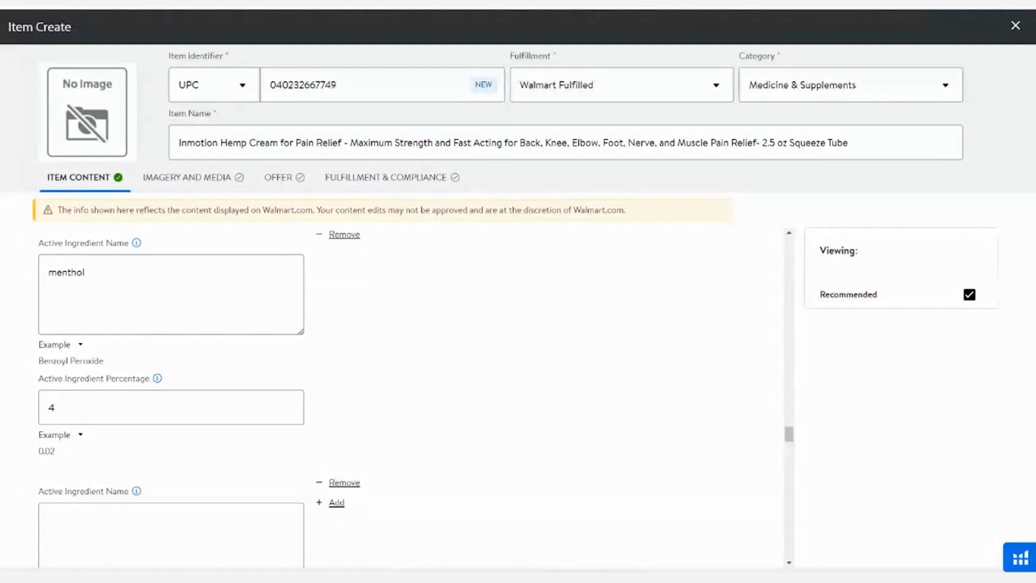
click(153, 536)
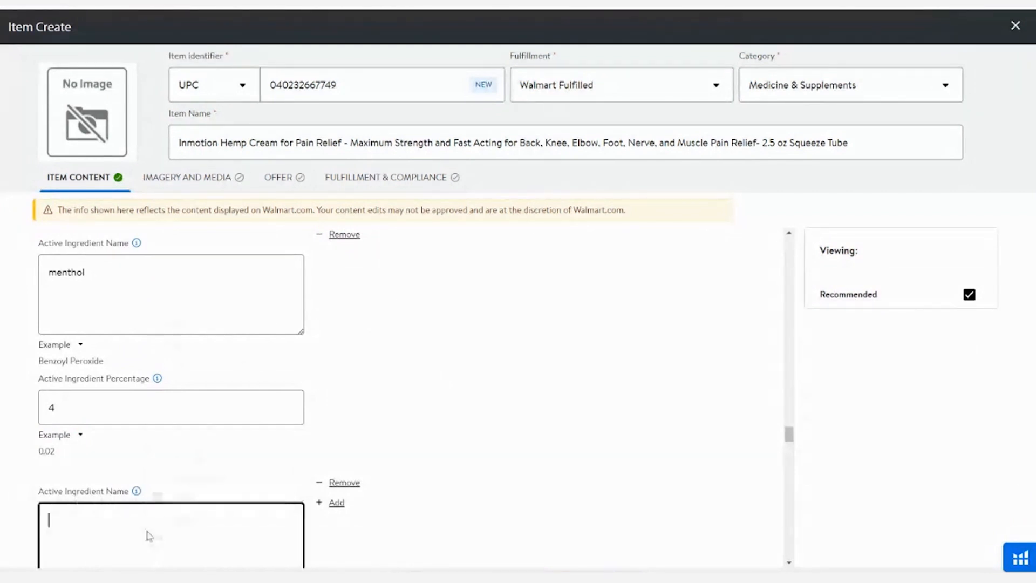
right_click(148, 533)
click(177, 411)
scroll(387, 291, down, 3)
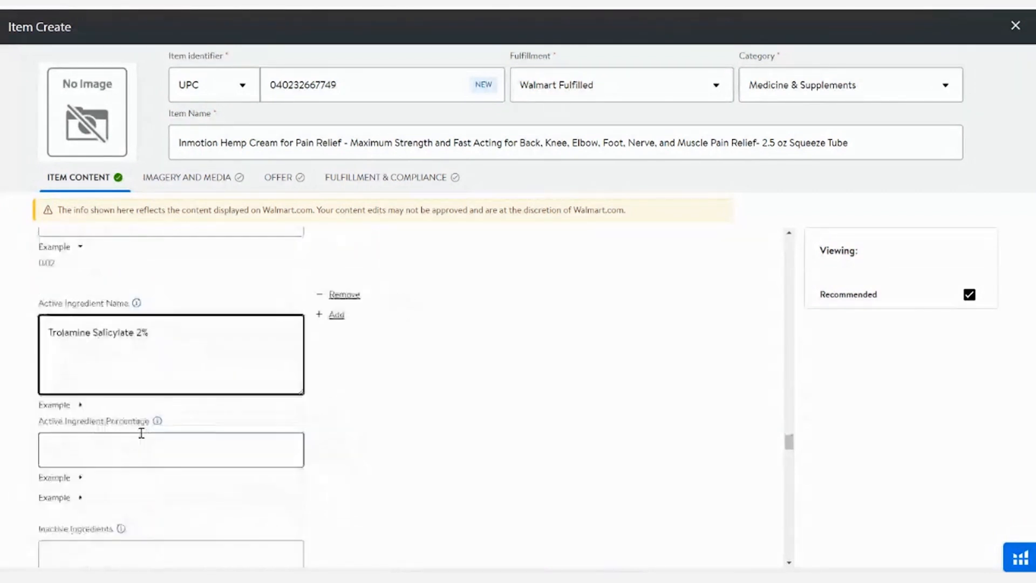
drag(160, 330, 134, 336)
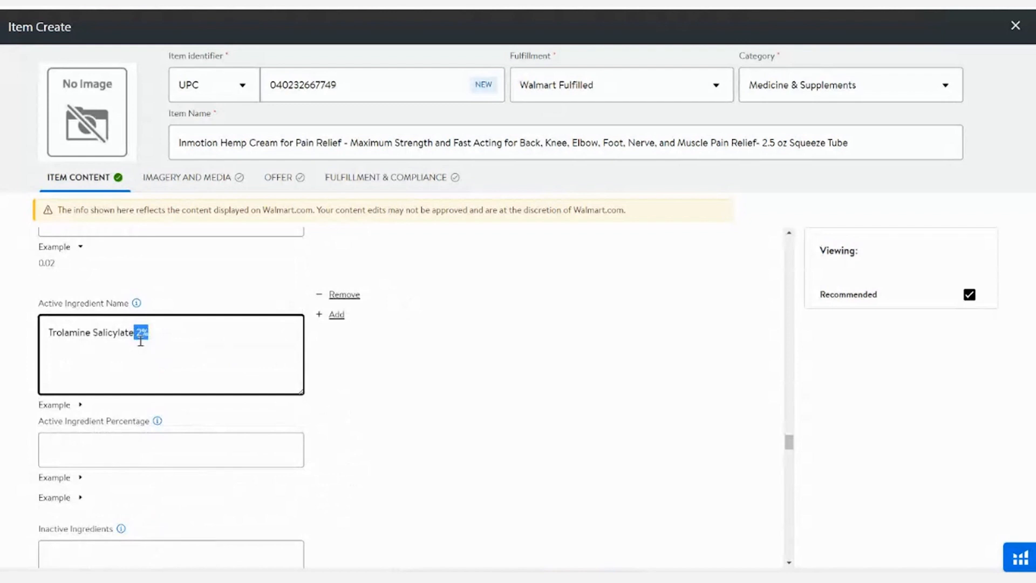
key(BackSpace)
click(92, 450)
text(2)
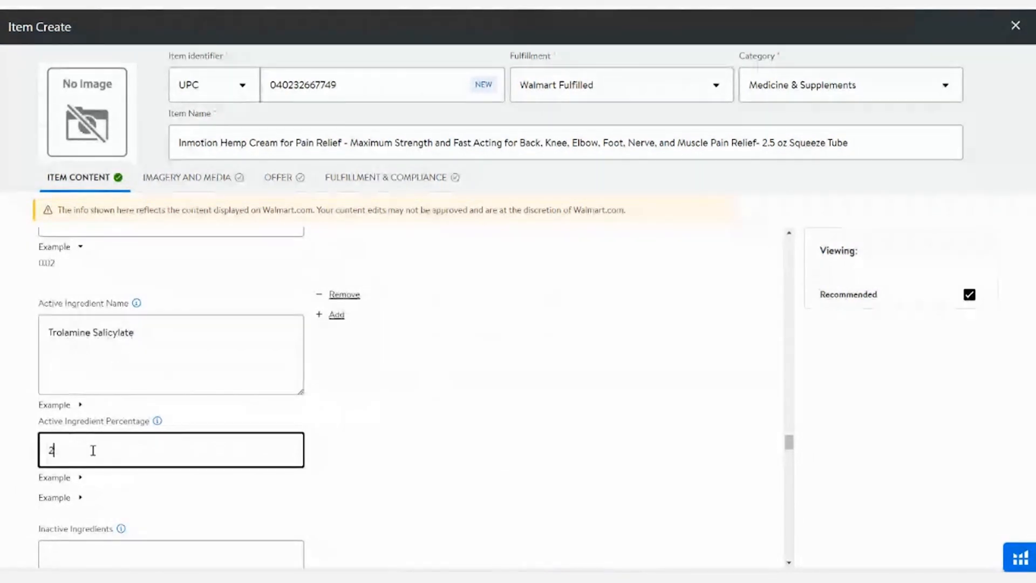
click(479, 385)
- Try to enter the whole inactive ingredients list as one Inactive Ingredients entry, and remove that entry
scroll(478, 385, down, 3)
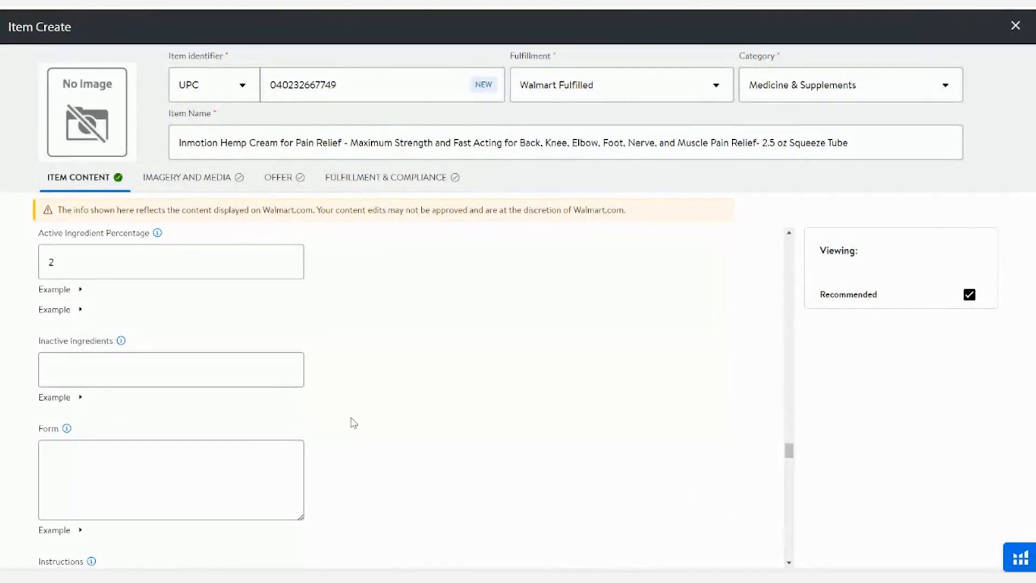
click(190, 365)
right_click(190, 366)
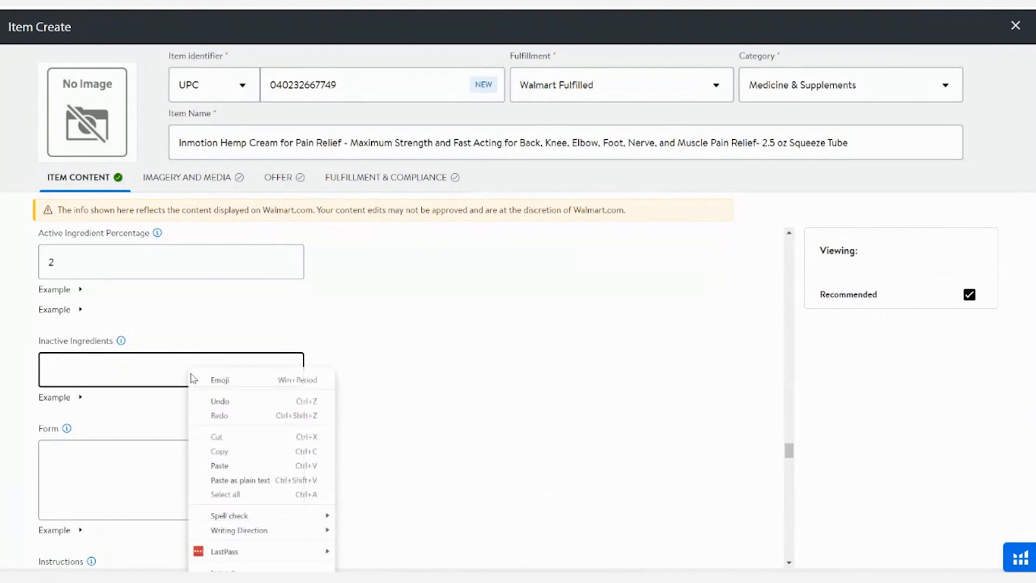
click(219, 466)
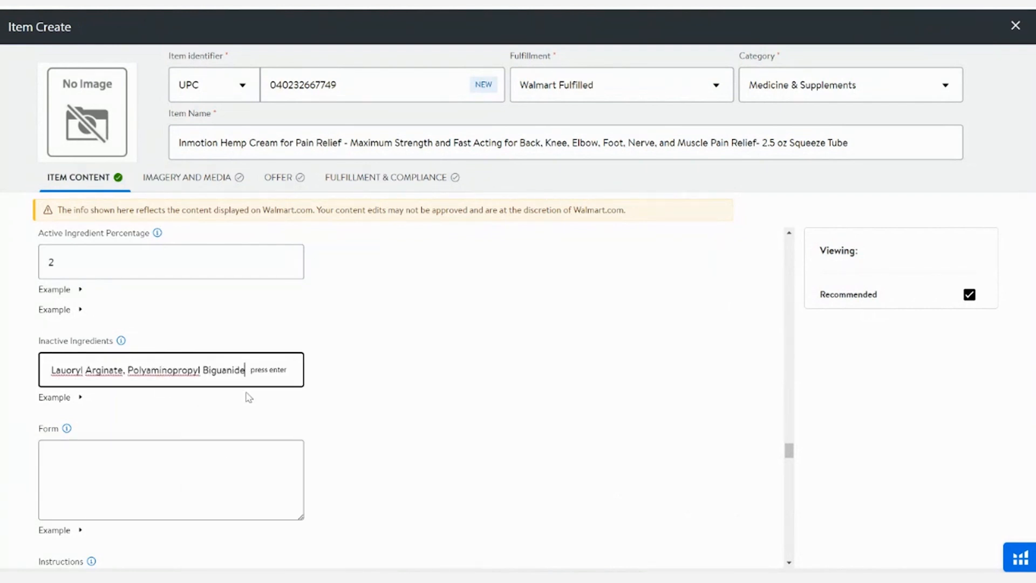
key(Return)
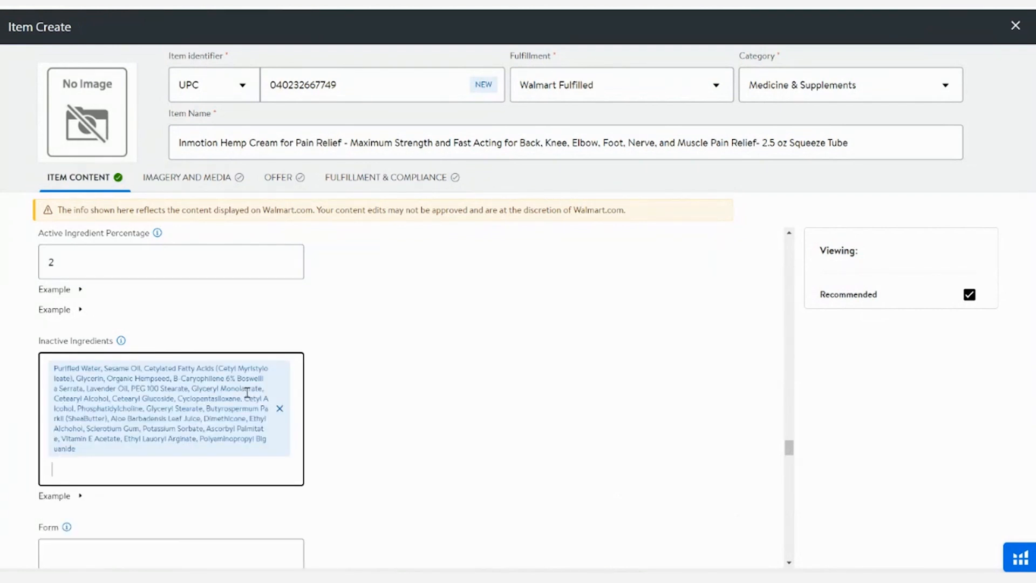
drag(75, 449, 46, 367)
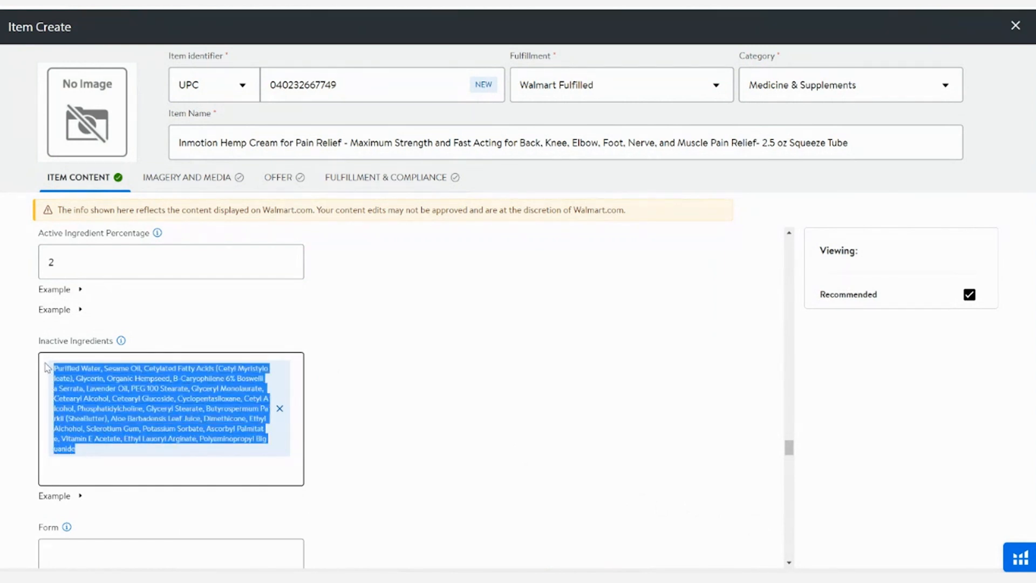
click(280, 409)
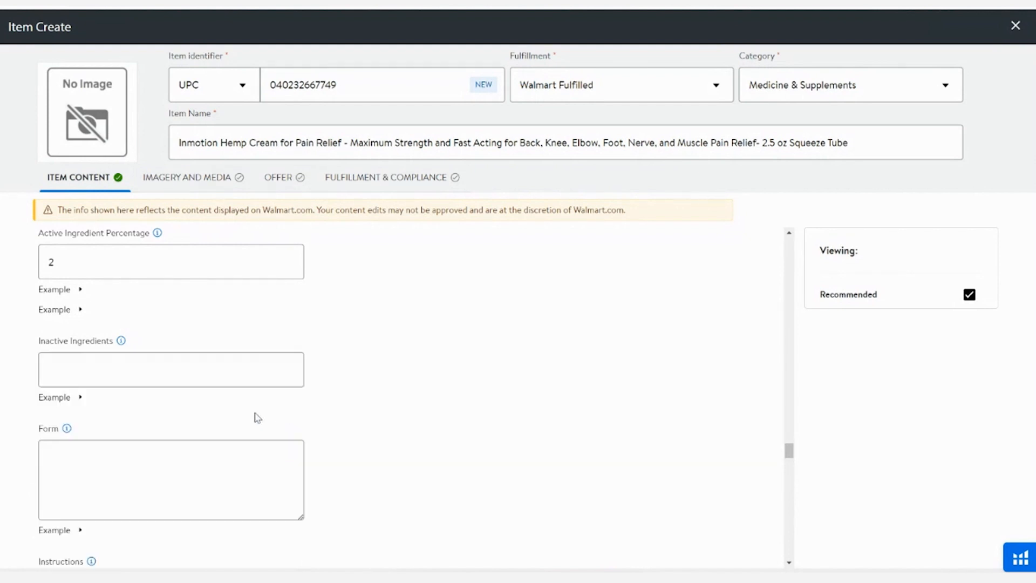
- Show the Inactive Ingredients example and add "Sesame oil", "Purified Water" and "Cetylated Fatty Acids (Cetyl Myristyloleate)" as separate entries
click(78, 397)
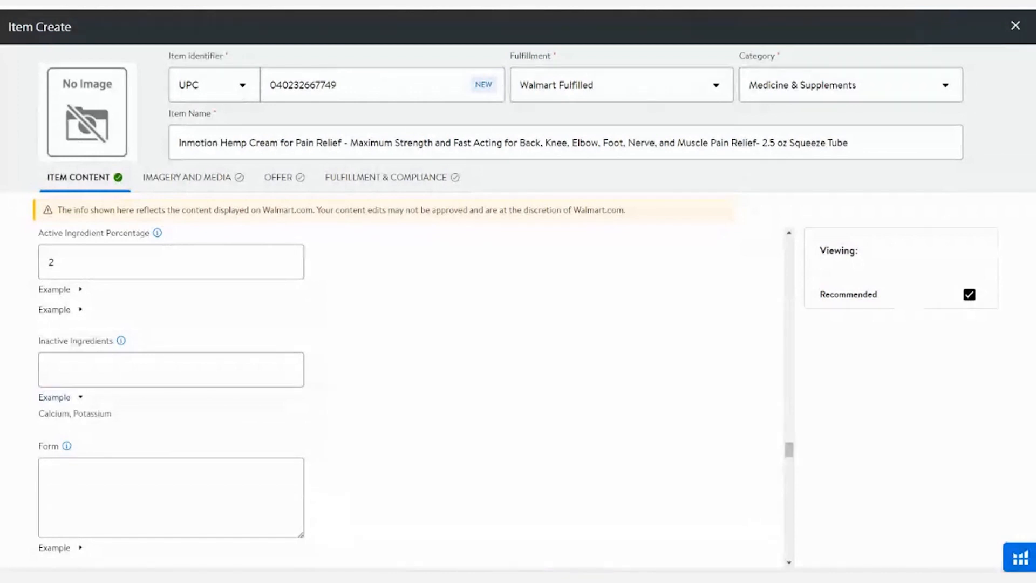
click(182, 361)
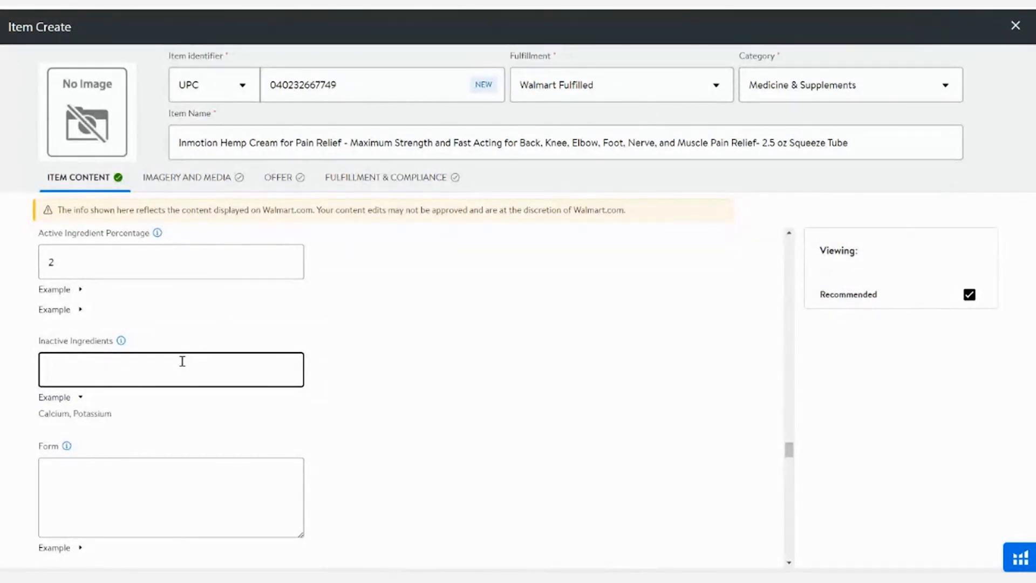
text(Sesame oil)
key(Return)
right_click(147, 371)
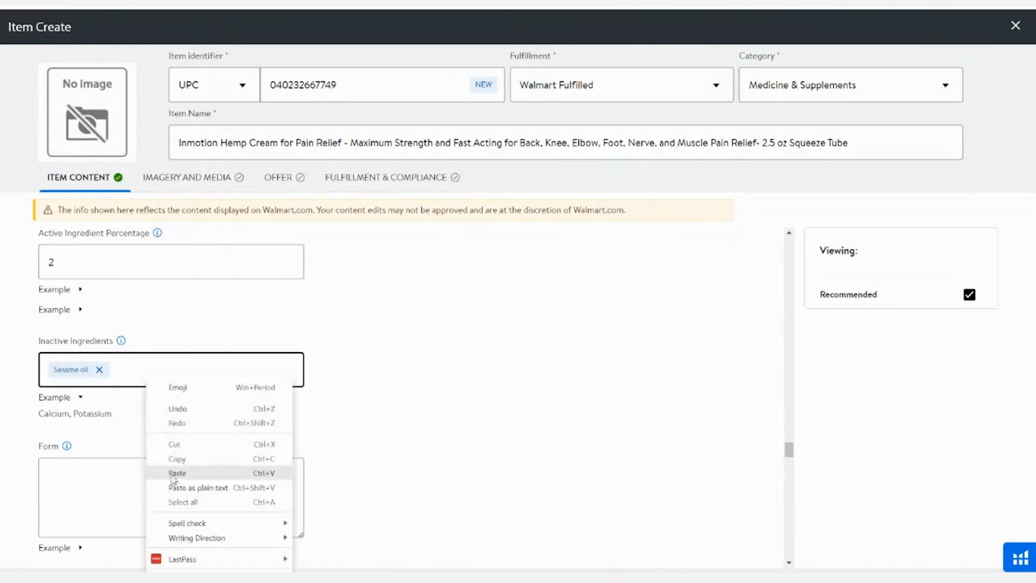
click(178, 470)
right_click(133, 371)
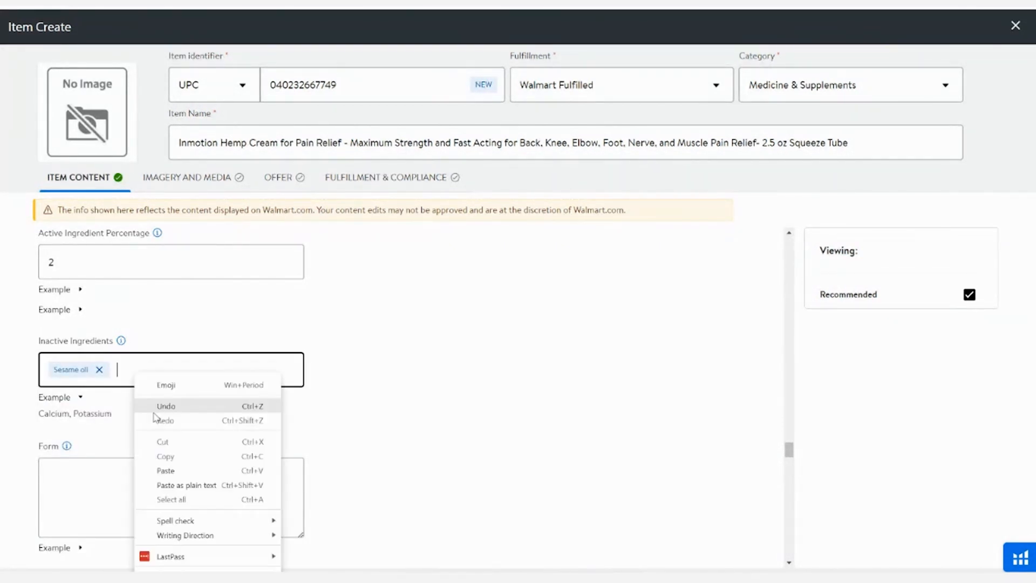
click(156, 458)
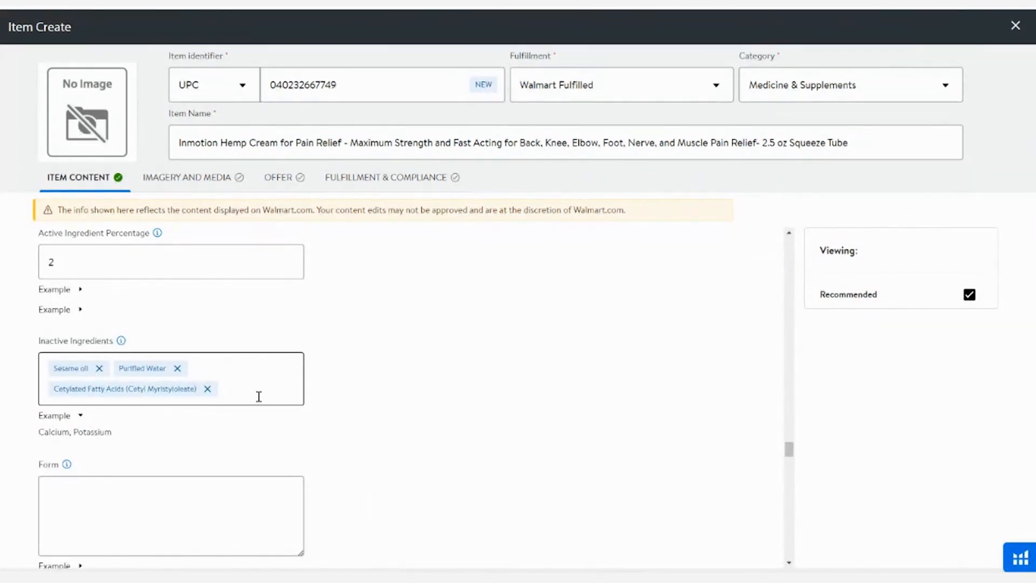
- Add "Glycerin", "Organic Hempseed" and "B-Caryophilene 6% Boswellia Serrata" as separate inactive ingredients
text(Glycerin)
right_click(289, 393)
click(323, 270)
right_click(203, 405)
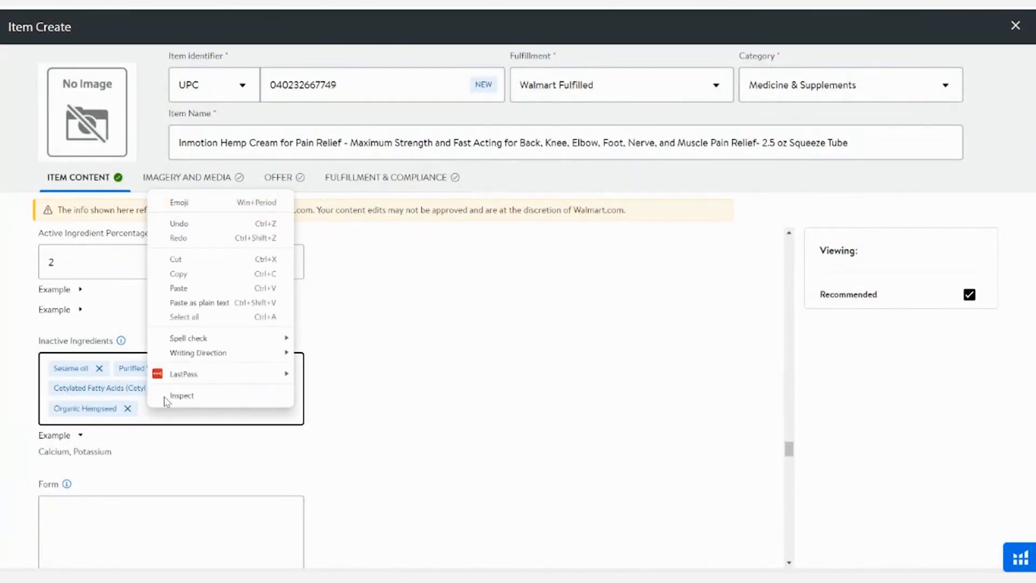
click(227, 278)
key(Return)
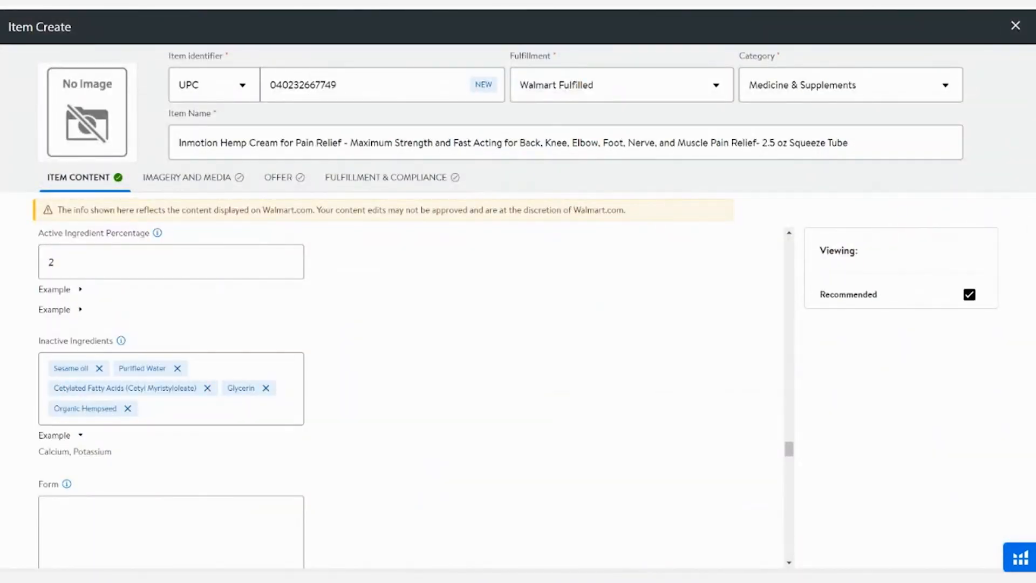
text(Boswellia Serrata)
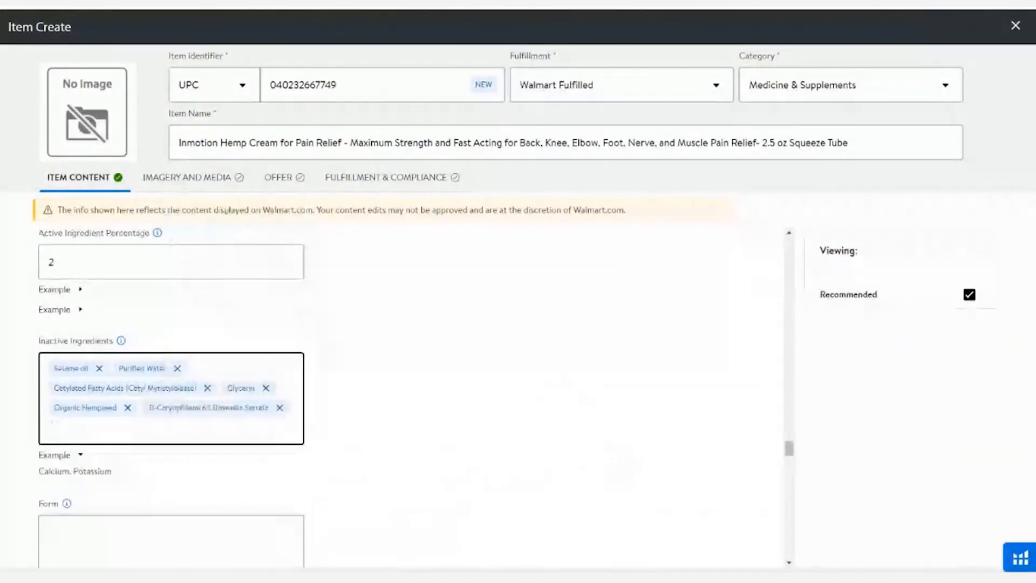
- Add "Lavender Oil", "PEG 100 Stearate", "Glyceryl Monolaurate", "Cetearyl Alcohol" and "Cyclopentasiloxane" to the inactive ingredients
text(Lavender Oil)
text(PEG 100 Stearate)
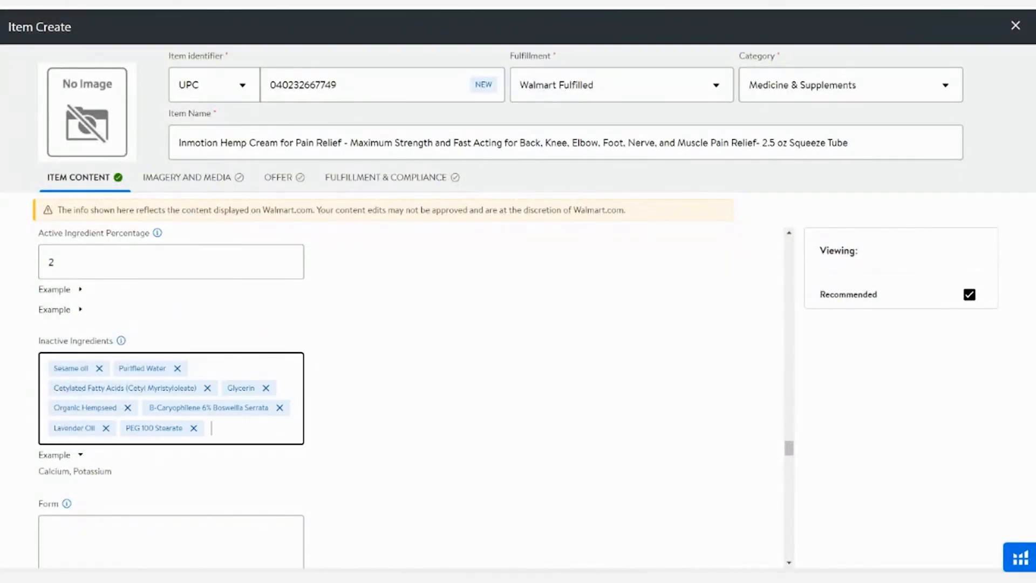
text(Glyceryl Monolaurate)
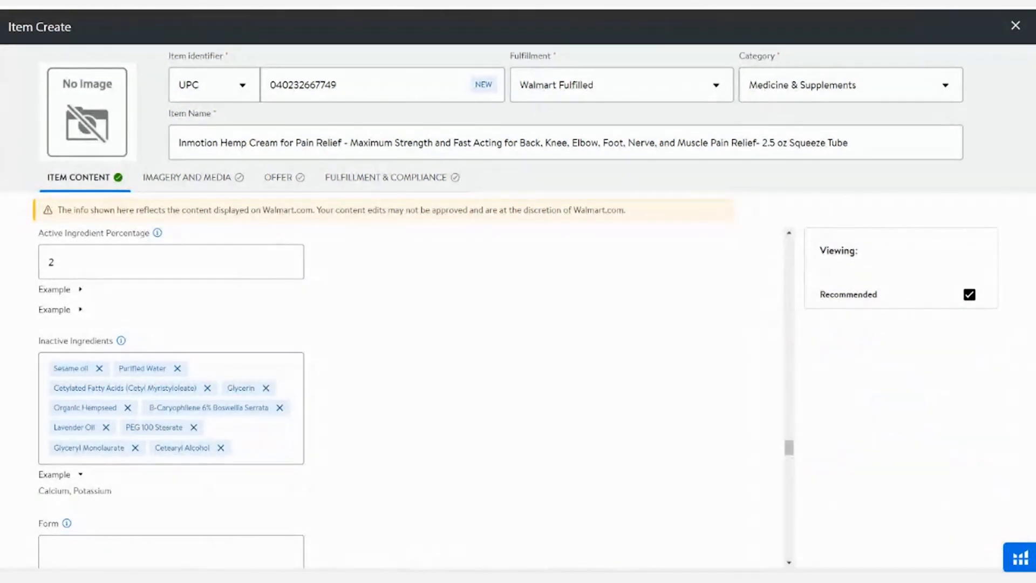
key(ctrl+v)
key(ctrl+v)
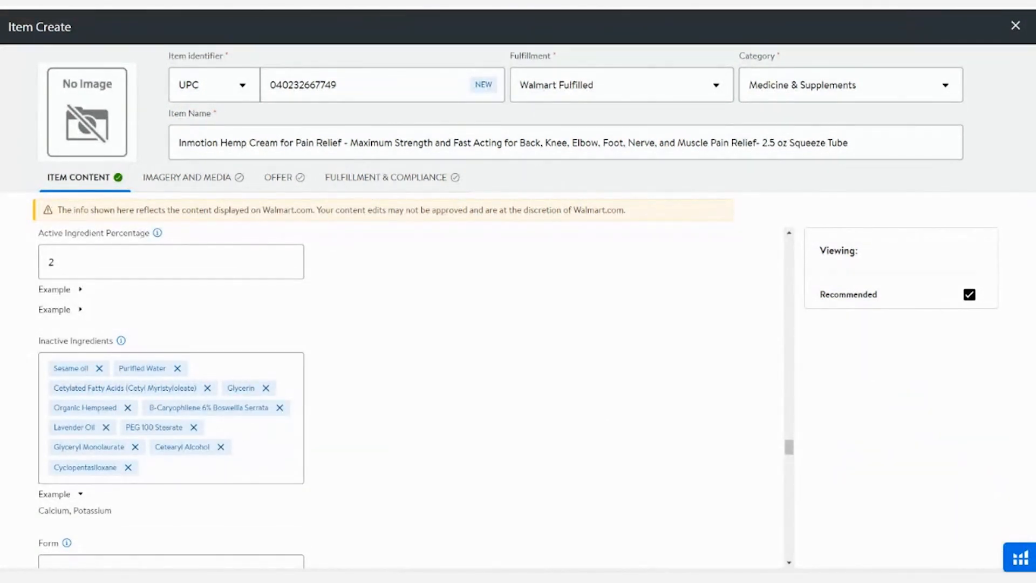
- Add "Cetyl Alcohol", "Phosphatidylcholine", "Glyceryl Stearate" and "Butyrospermum Parkii (SheaButter)" to the inactive ingredients
text(Cetyl Alcohol)
text(Phosphatidylcholine)
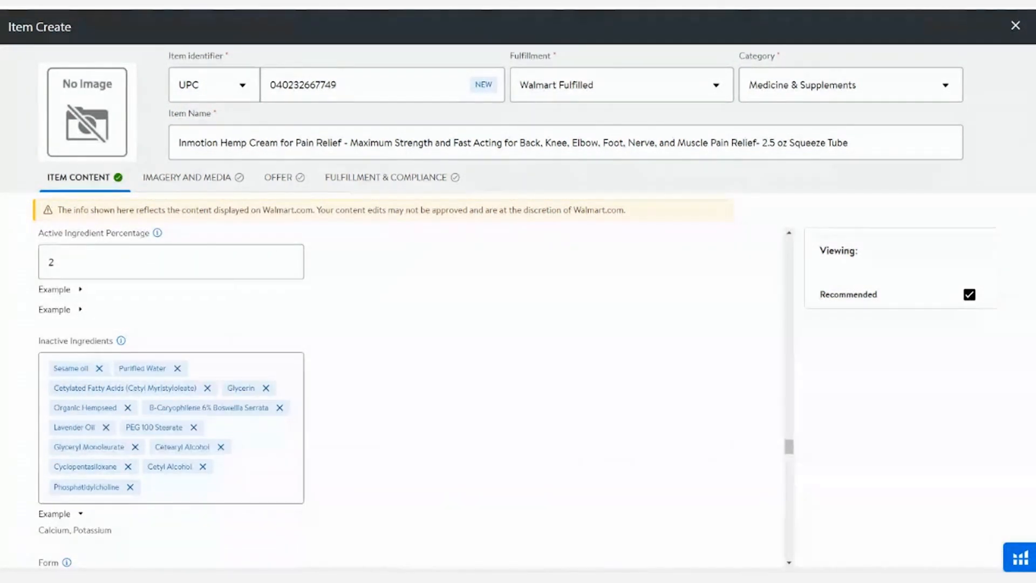
text(Glyceryl Stearate)
right_click(248, 274)
click(291, 370)
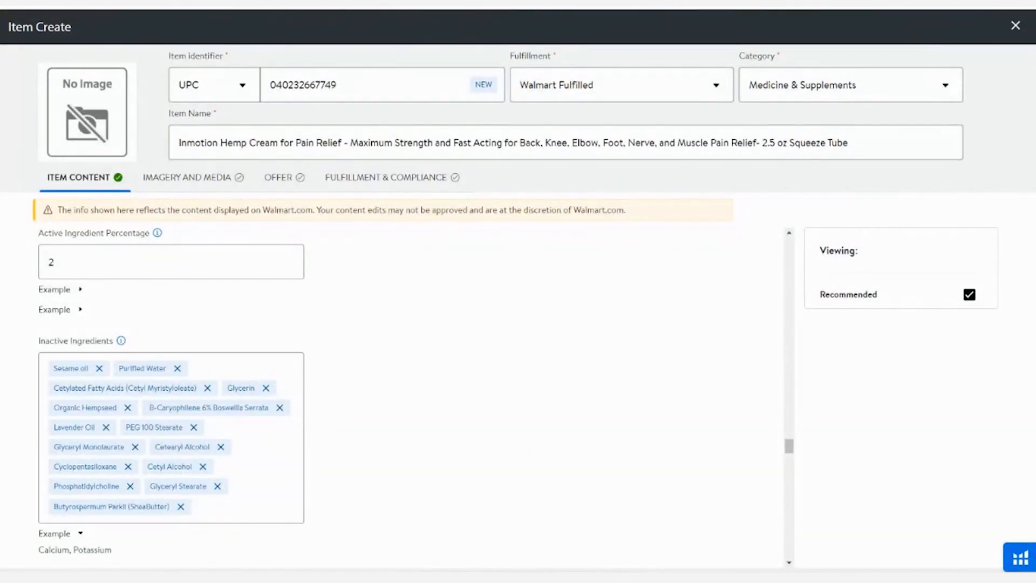
- Add "Aloe Barbadensis Leaf Juice", "Dimethicone", "Ethyl Alchohol" and "Sclerotium Gum" to the inactive ingredients
right_click(213, 505)
click(248, 388)
right_click(174, 527)
click(237, 427)
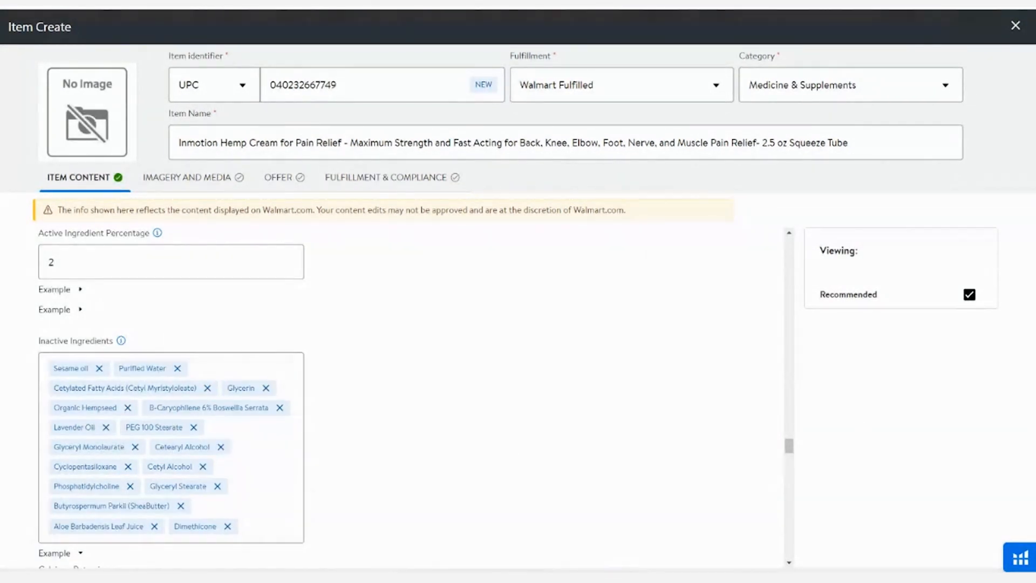
right_click(273, 520)
click(292, 393)
text(Sclerotium Gum)
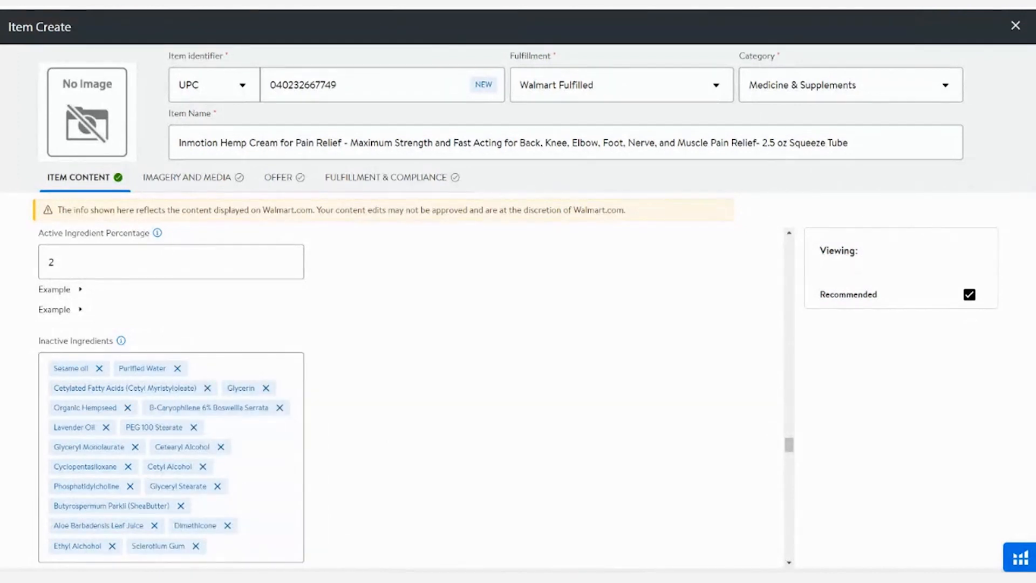
- Add the last inactive ingredients: "Potassium Sorbate", "Ascorbyl Palmitate", "Vitamin E Acetate", "Ethyl Lauoryl Arginate" and "Polyaminopropyl Biguanide"
right_click(224, 544)
click(254, 421)
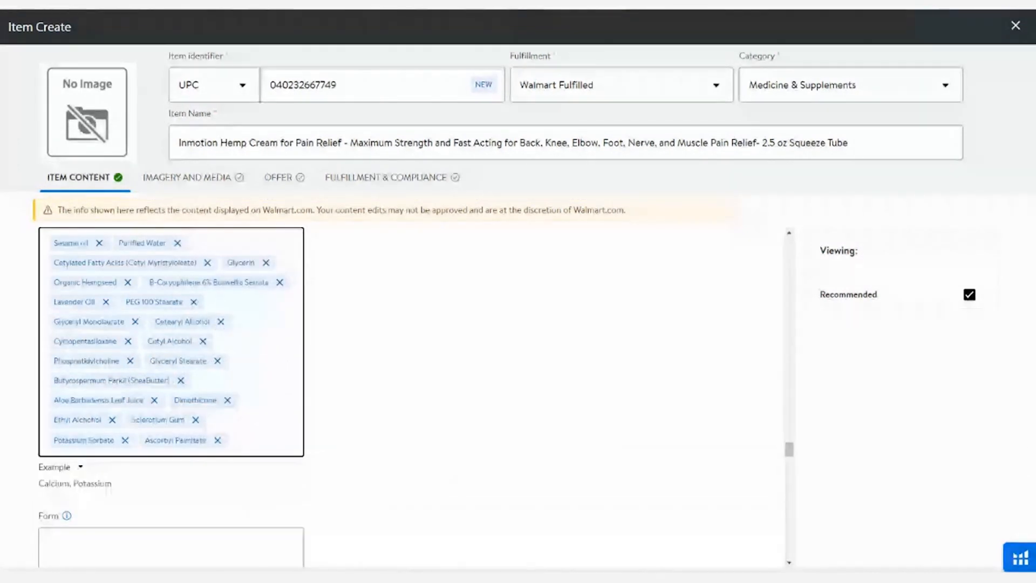
text(Vitamin E Acetate)
text(Ethyl Lauoryl Arginate)
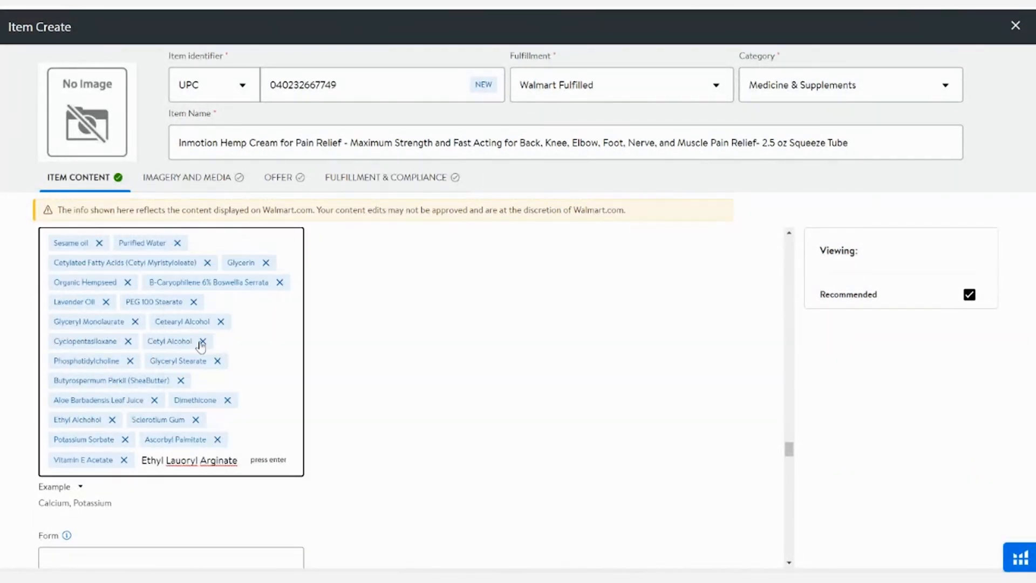
key(Return)
text(Polyaminopropyl Biguanide)
key(Return)
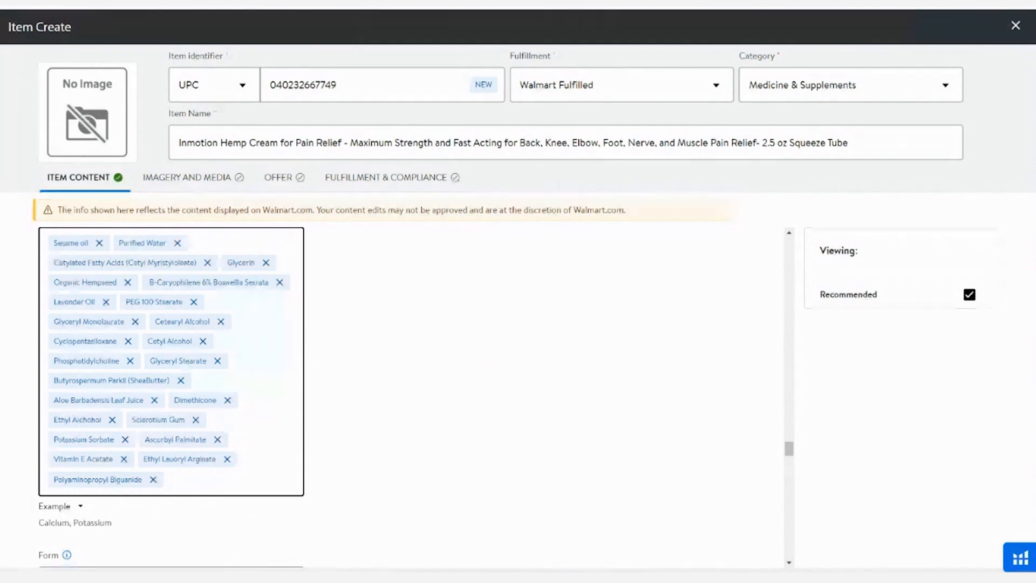
- Show the example for the Form field and enter "cream" as the product's form
scroll(370, 419, down, 5)
click(69, 347)
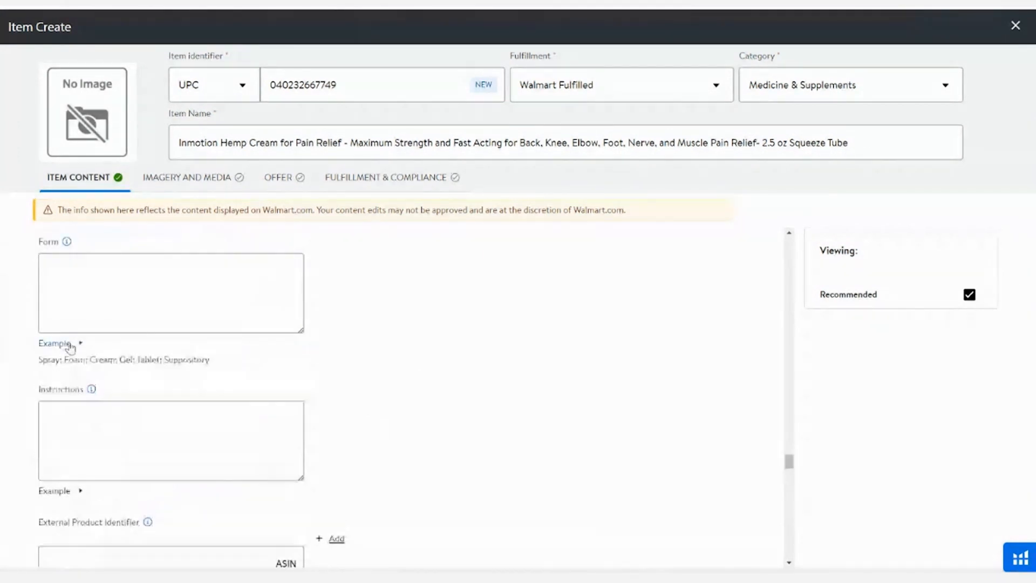
click(50, 272)
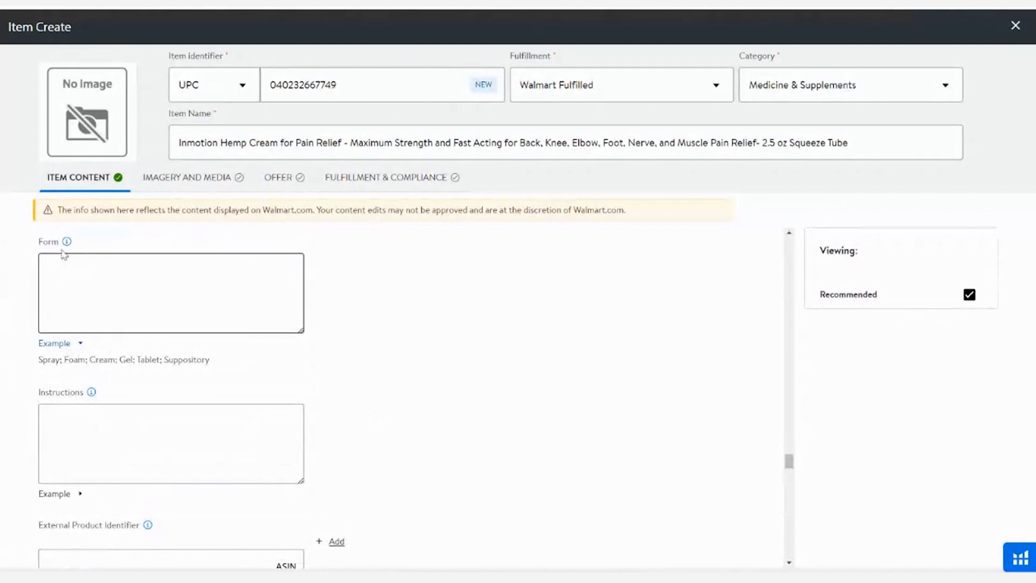
click(83, 271)
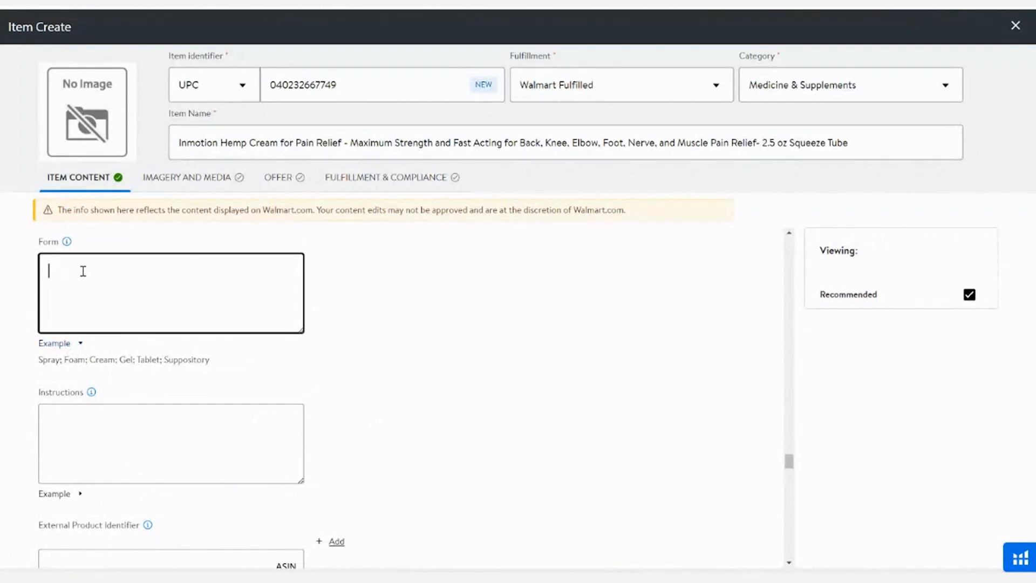
text(cream)
key(Return)
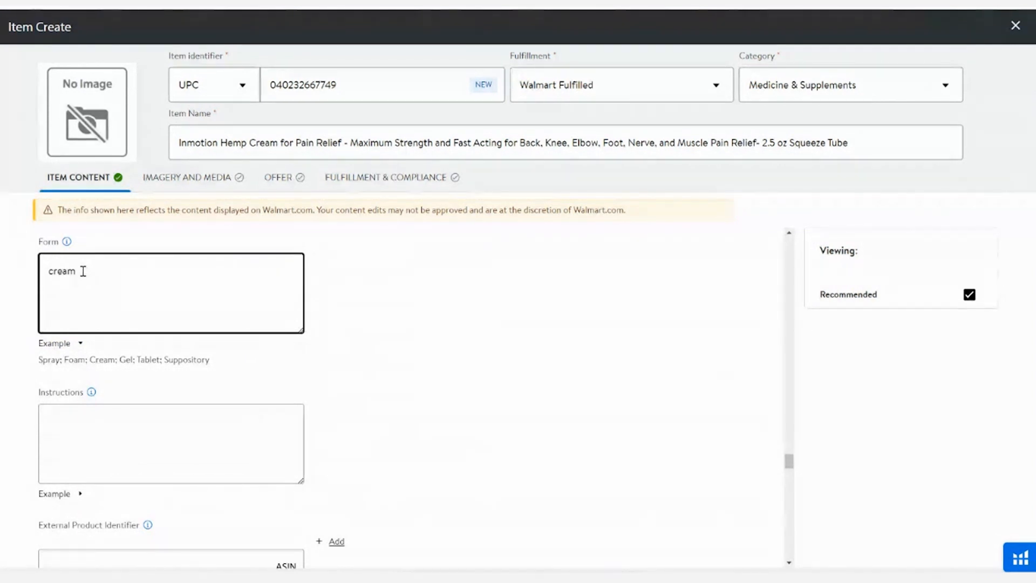
- Consult the Amazon product page and begin the Instructions with "adults and children over 12 years" and "apply generously to affected area"
scroll(87, 286, down, 2)
click(90, 289)
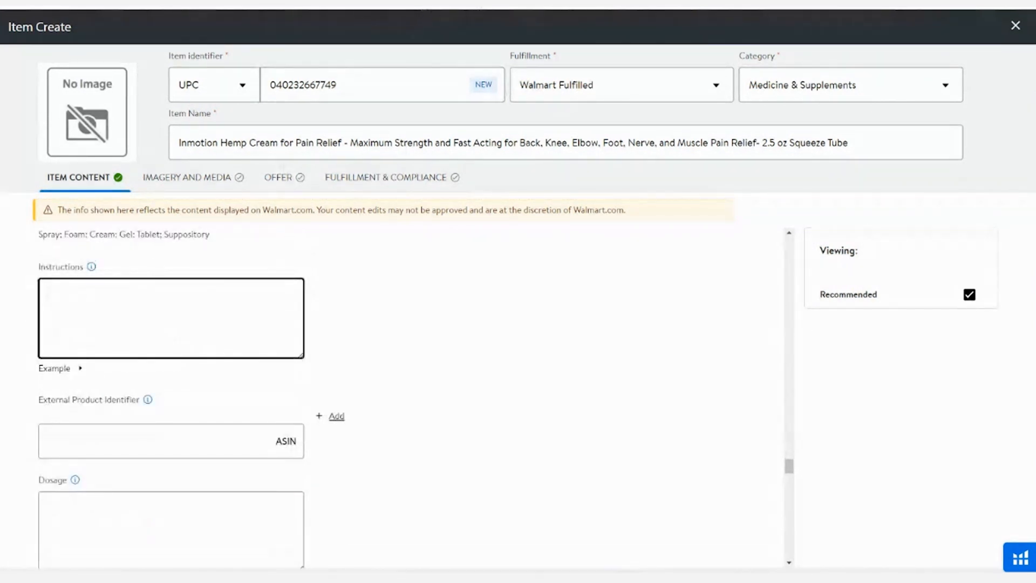
mouse_move(486, 3)
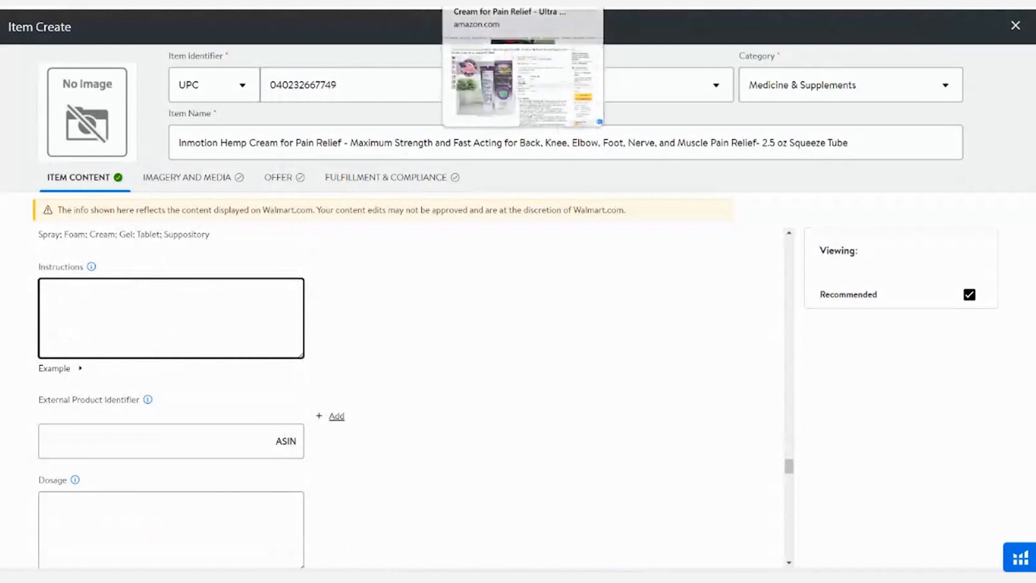
click(486, 2)
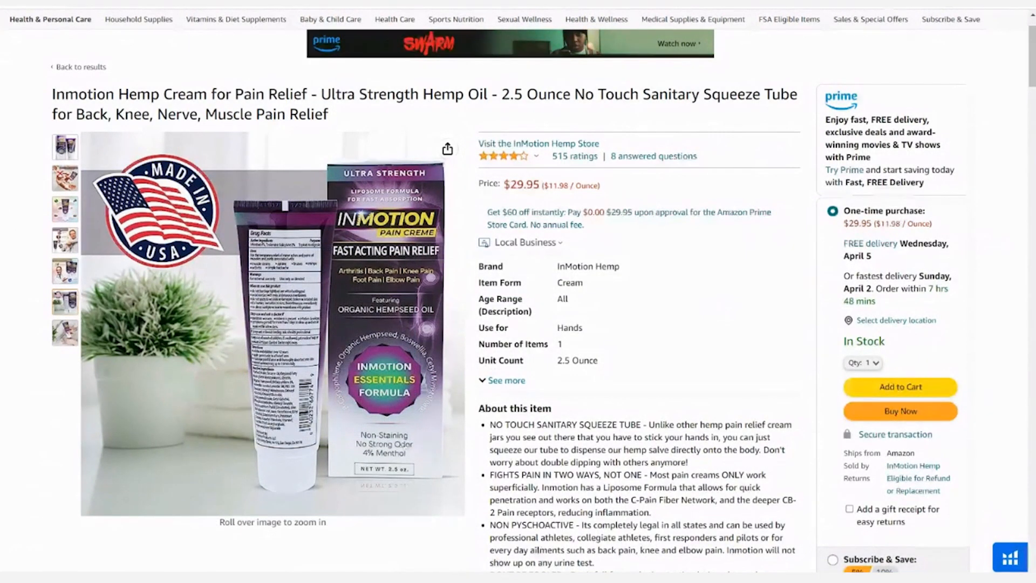
key(alt+Tab)
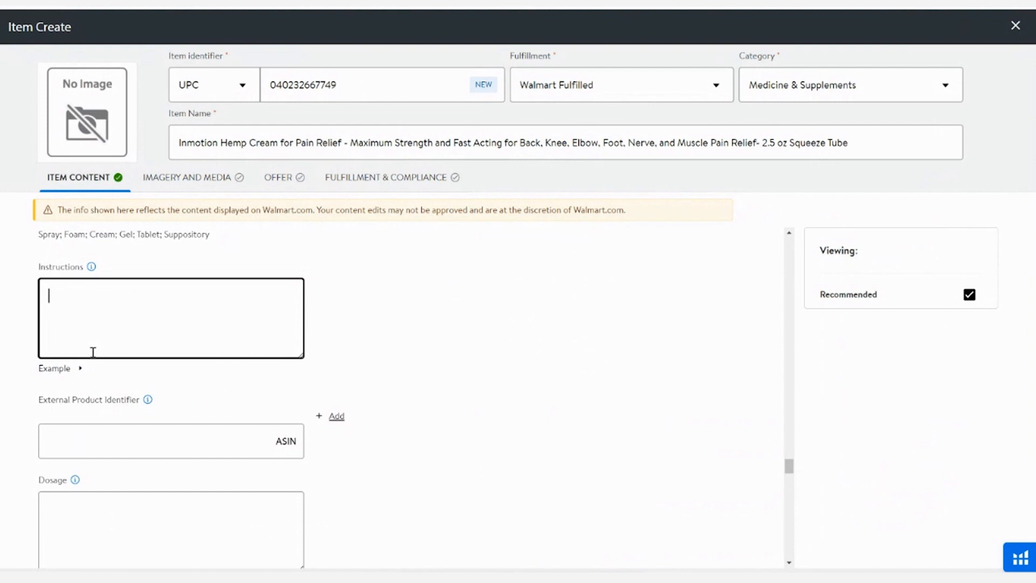
text(adults and children over 12 years apply generously)
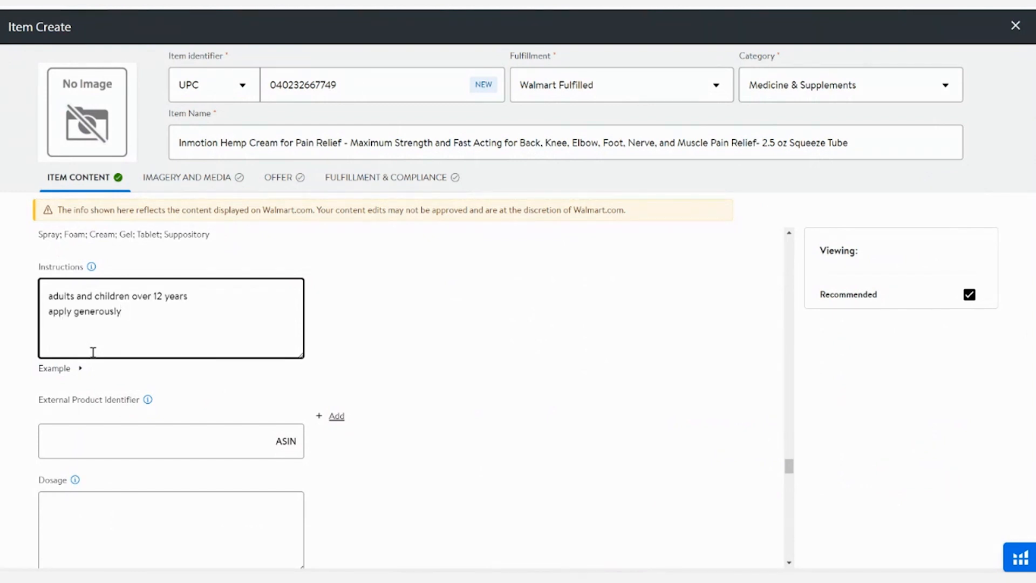
text(to affected area)
- Add the lines "massage painful area until thoroughly absorbed into skin" and "repeat up to 3 times daily" to the Instructions
key(Return)
text(massage pain)
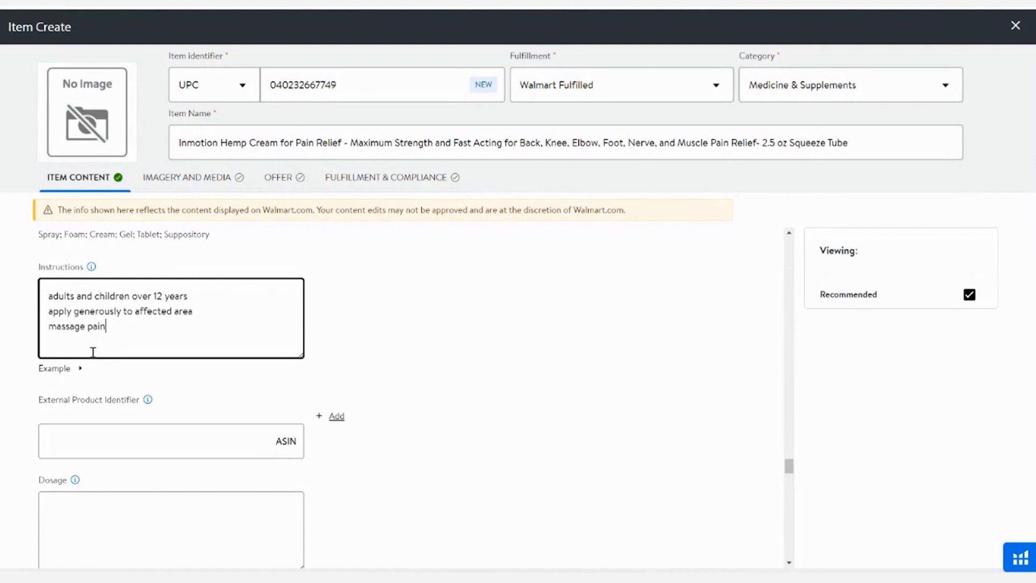
text(ful area until thouroughl)
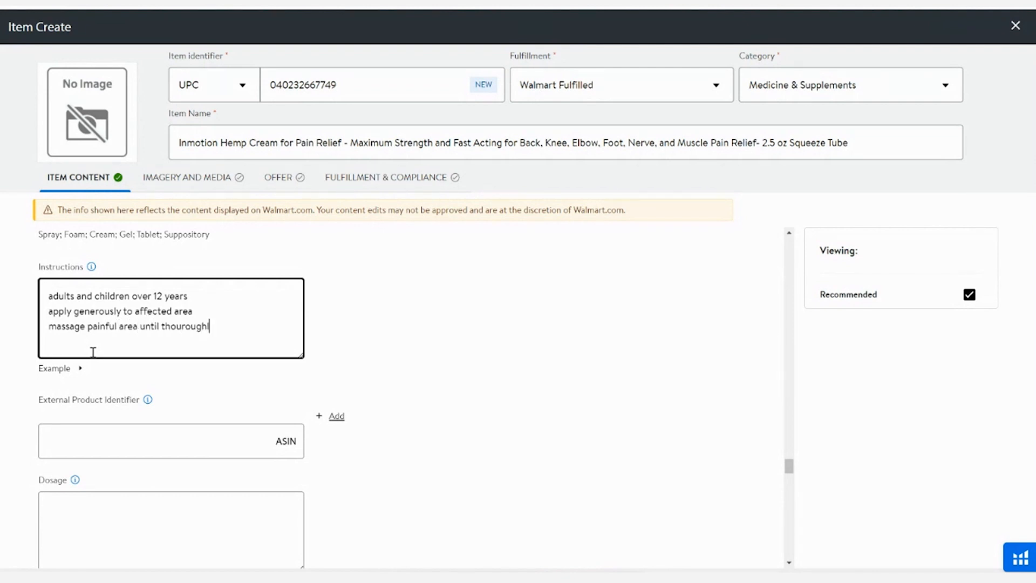
text(y absorbed into skin)
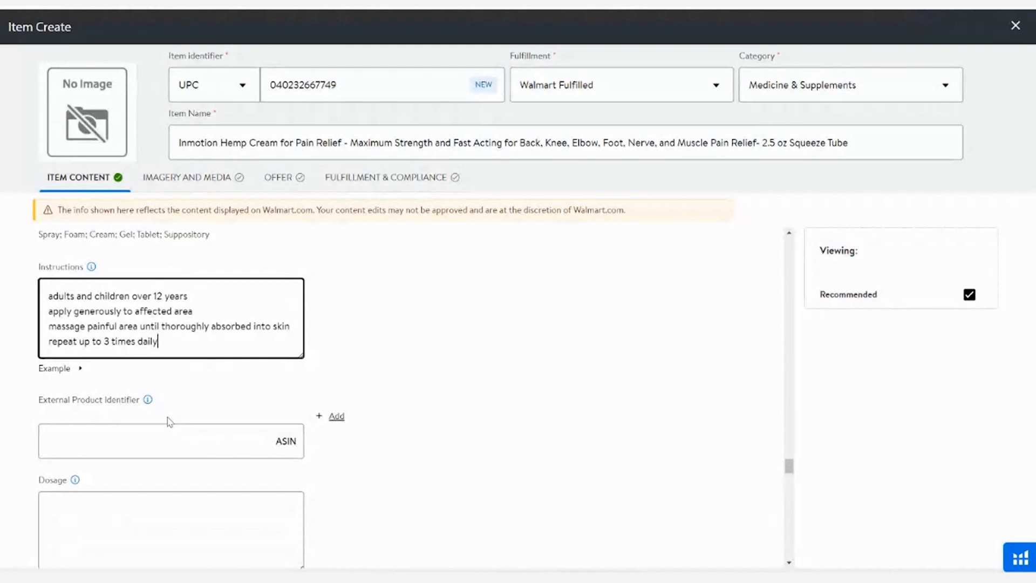
- Show the example for the Dosage field and enter "use up to 3 times daily" as the dosage
scroll(278, 442, down, 3)
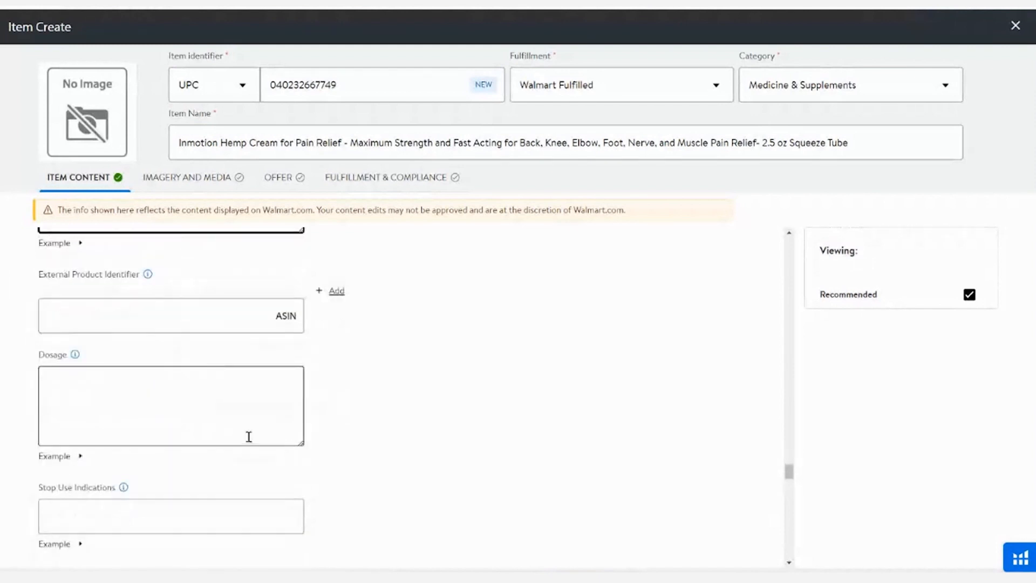
scroll(249, 436, down, 2)
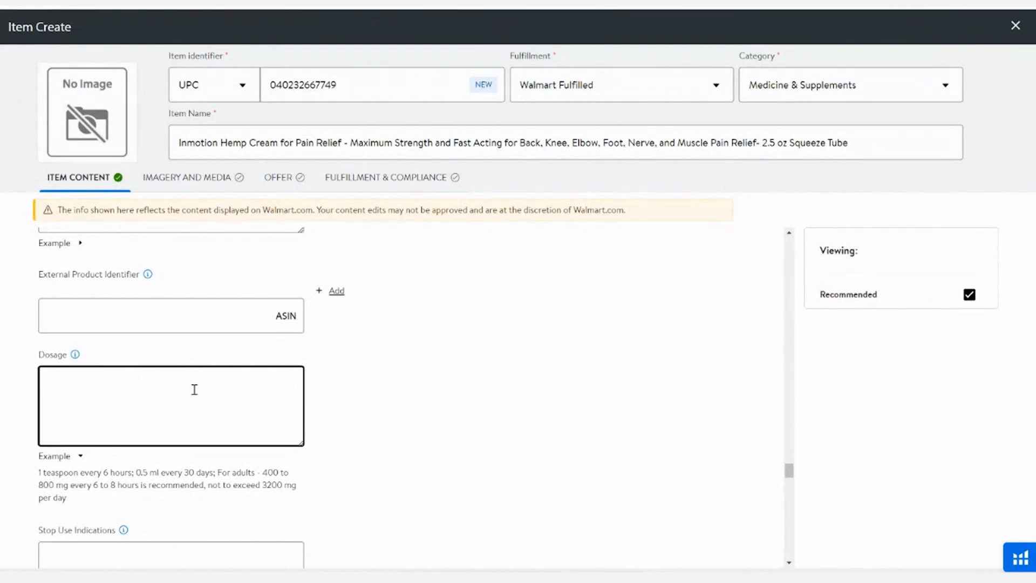
text(use up to 3 times daily)
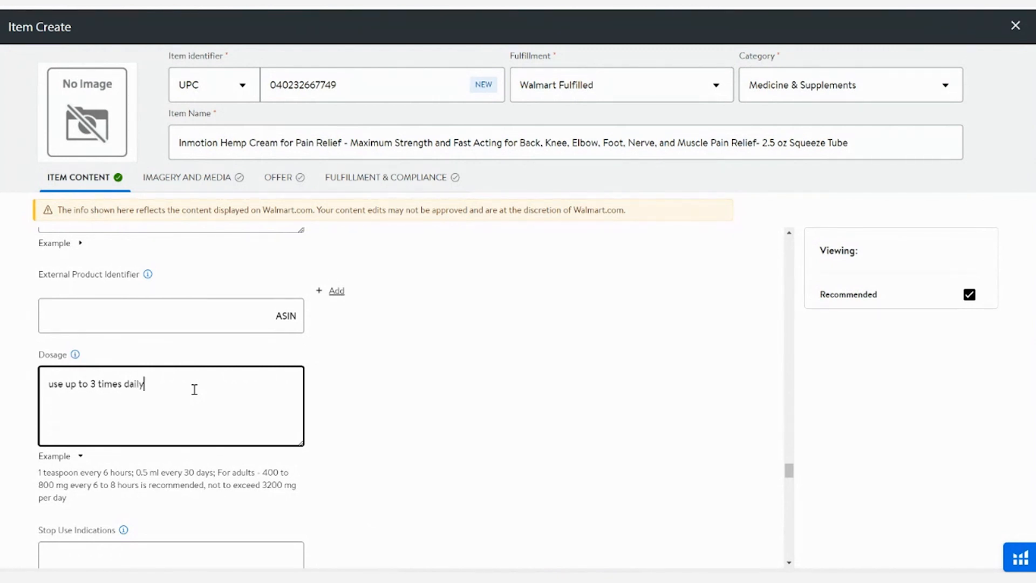
- Go to the Stop Use Indications field and check what it asks for
scroll(316, 407, down, 4)
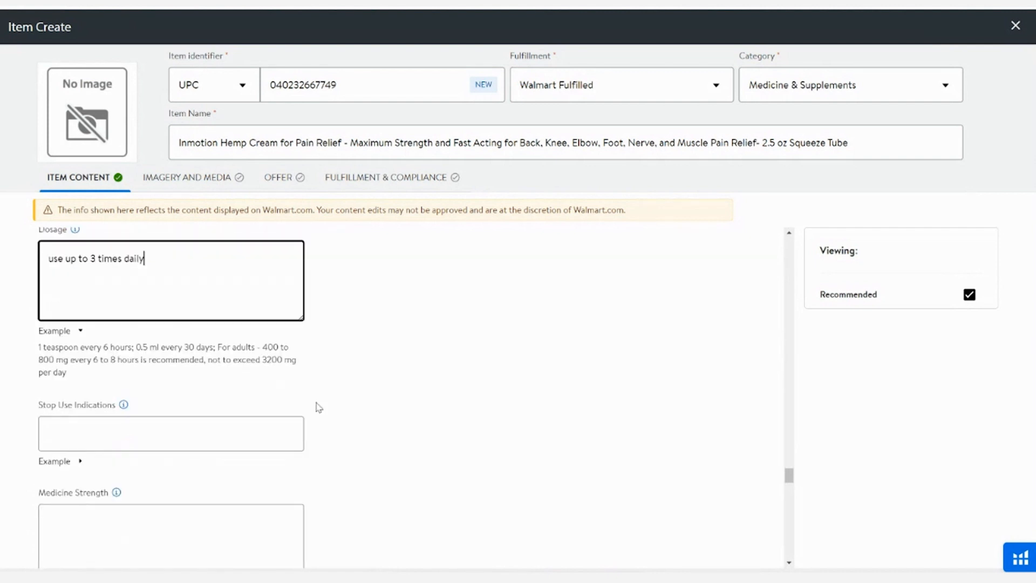
click(168, 378)
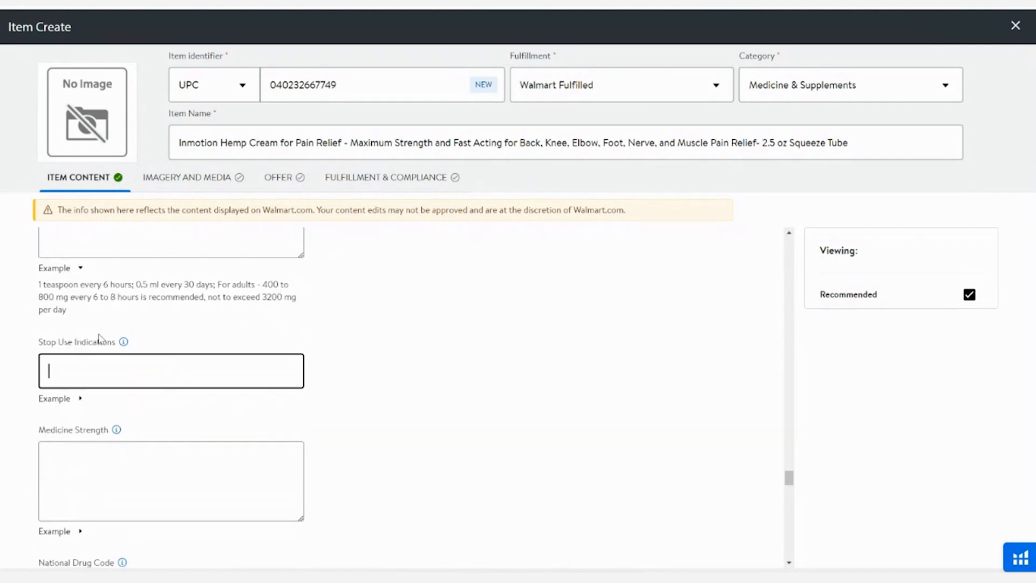
mouse_move(121, 344)
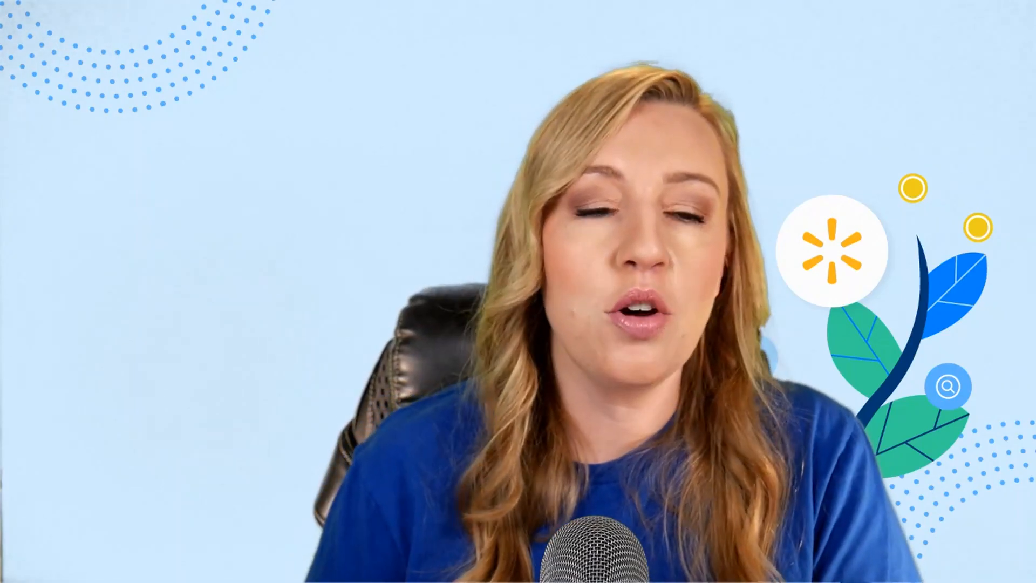
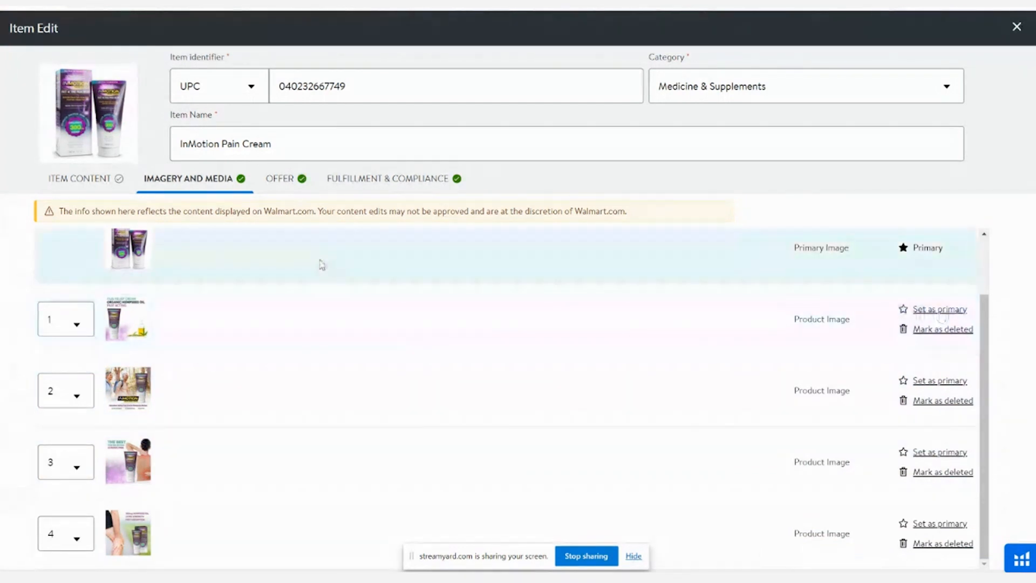
- Check the order choices for the first product image and review the offer's selling price, sale restrictions and site dates
click(77, 326)
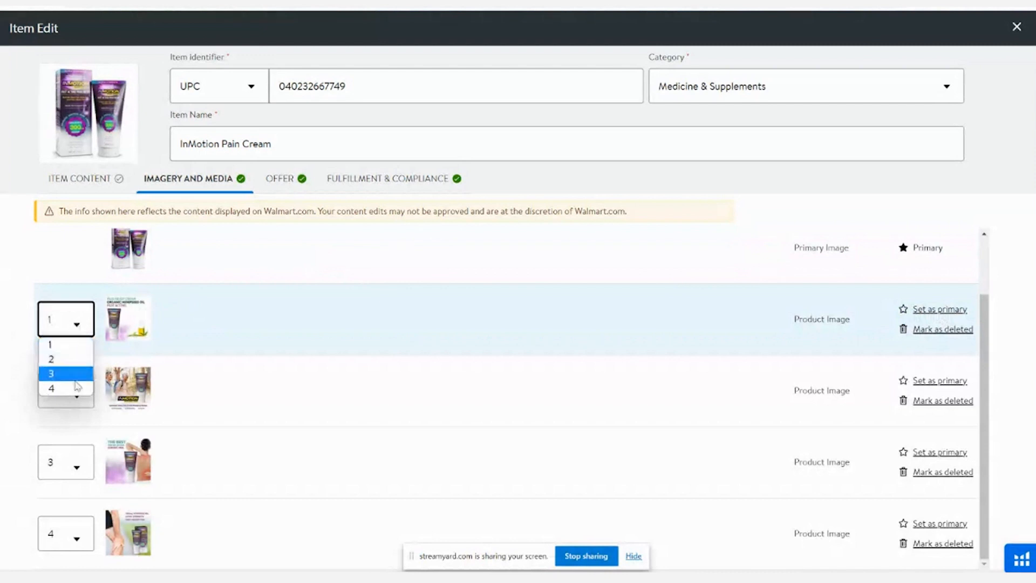
click(79, 326)
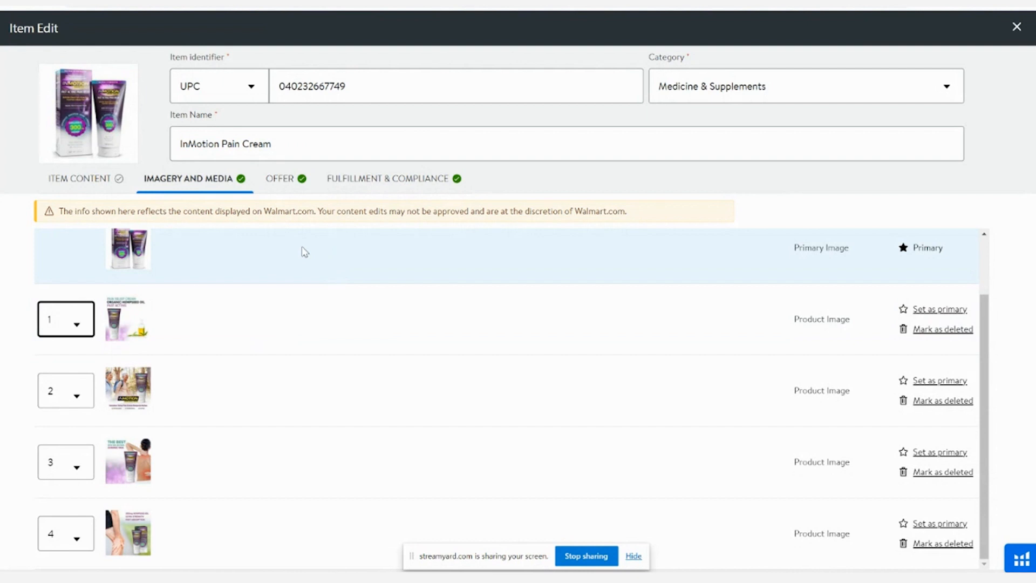
click(284, 184)
scroll(265, 268, up, 2)
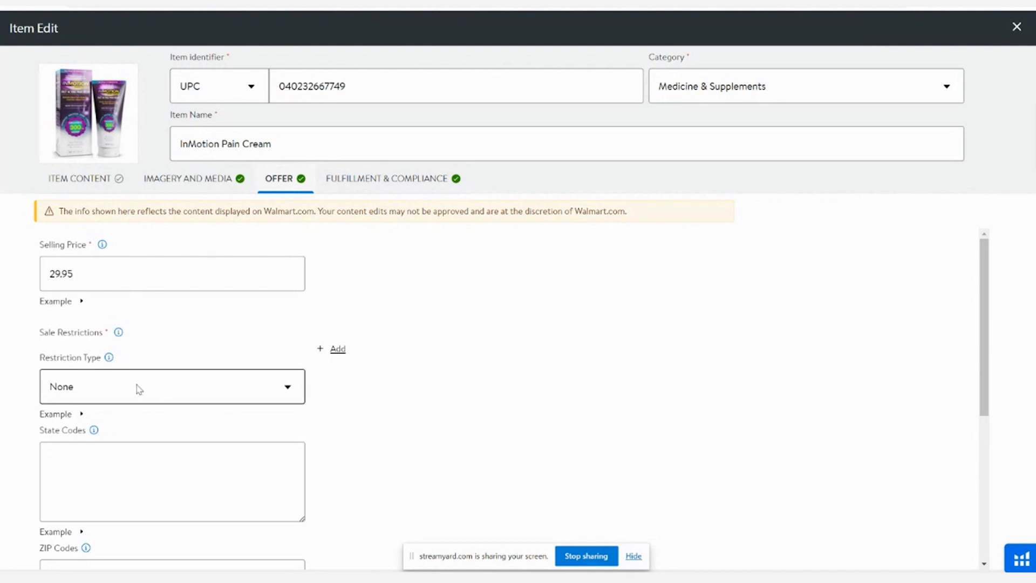
scroll(137, 386, down, 4)
scroll(158, 374, down, 4)
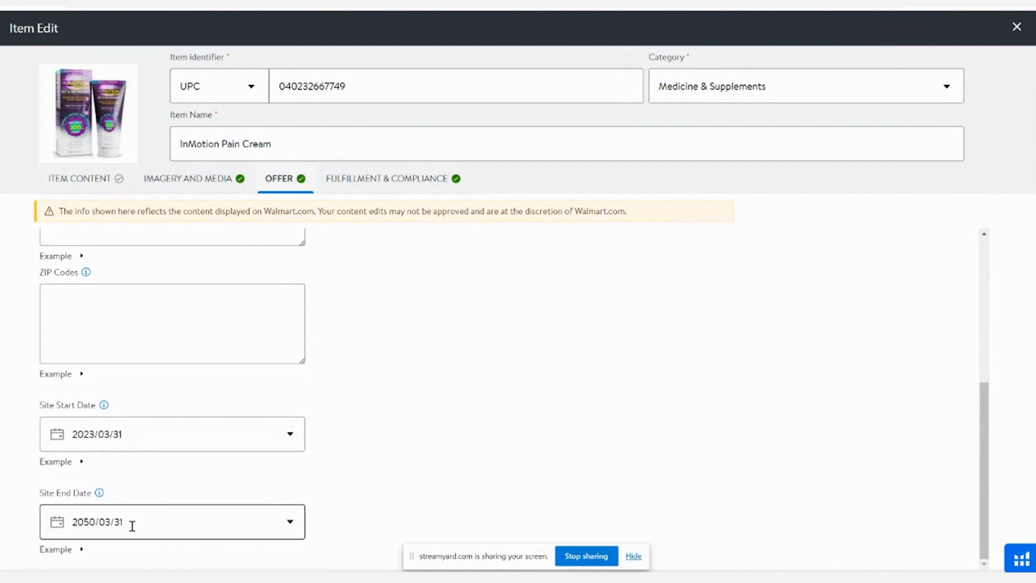
- Review the country of origin, GTINs and the Each depth, width and height in the fulfillment and compliance details
click(384, 184)
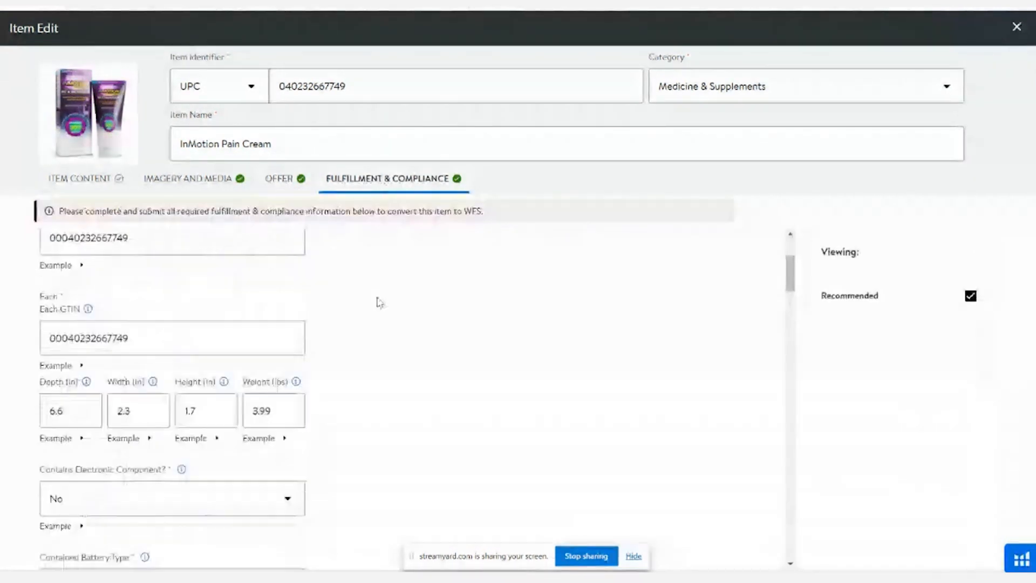
scroll(377, 302, up, 3)
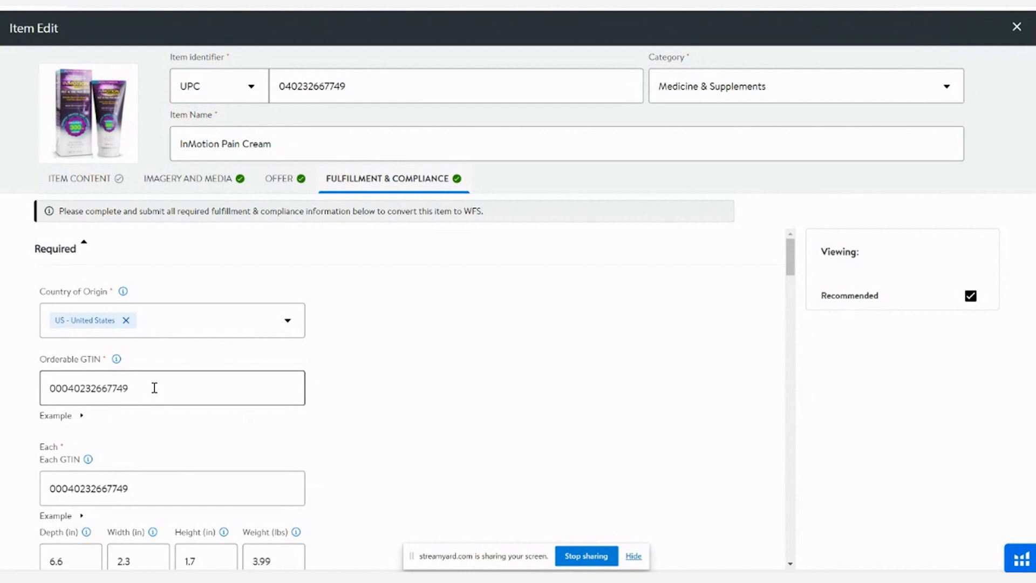
scroll(154, 387, down, 3)
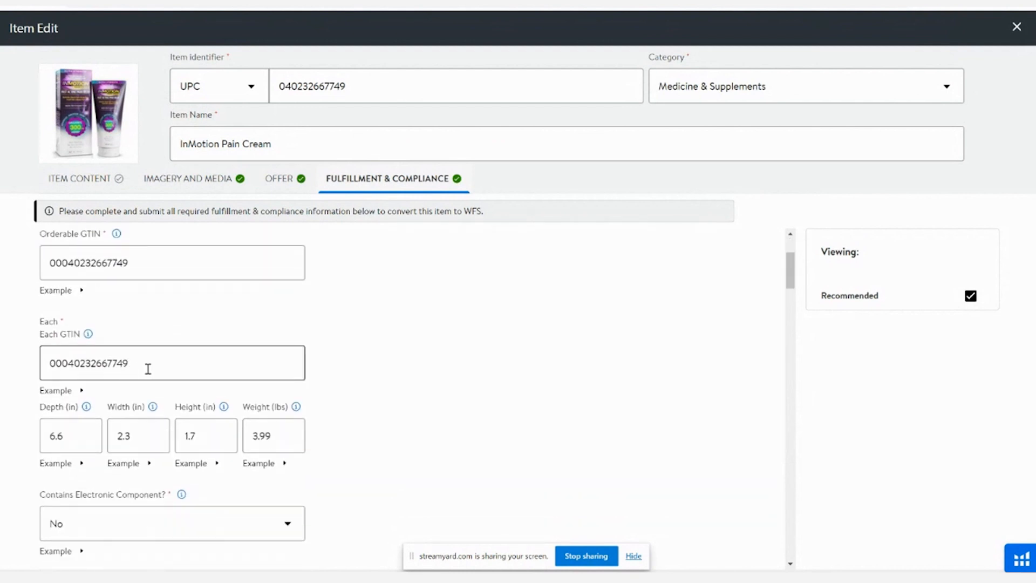
scroll(148, 368, down, 3)
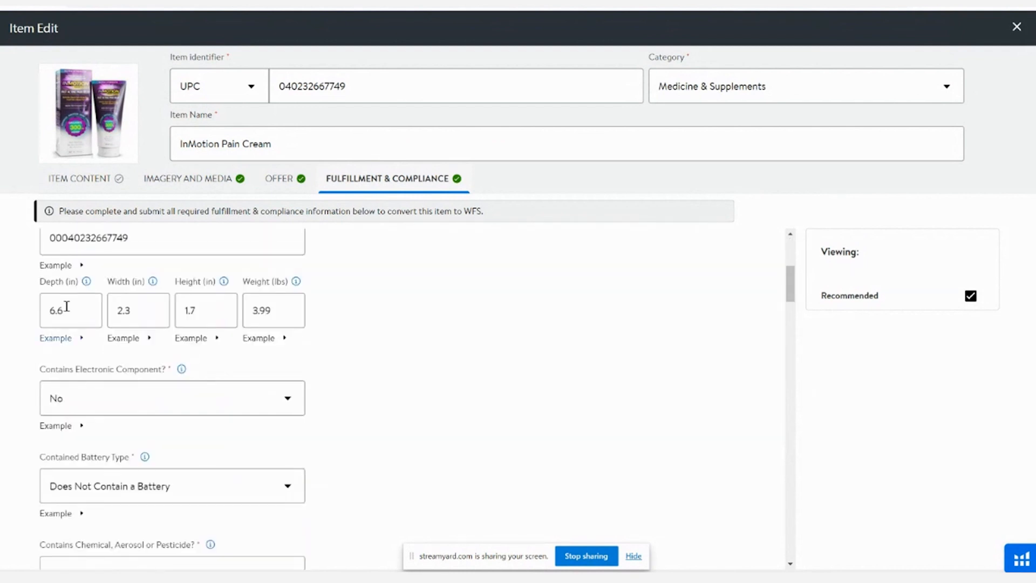
click(64, 306)
click(141, 312)
click(193, 309)
- Set the Each weight to 0.25 lbs
click(246, 320)
key(ctrl+a)
key(BackSpace)
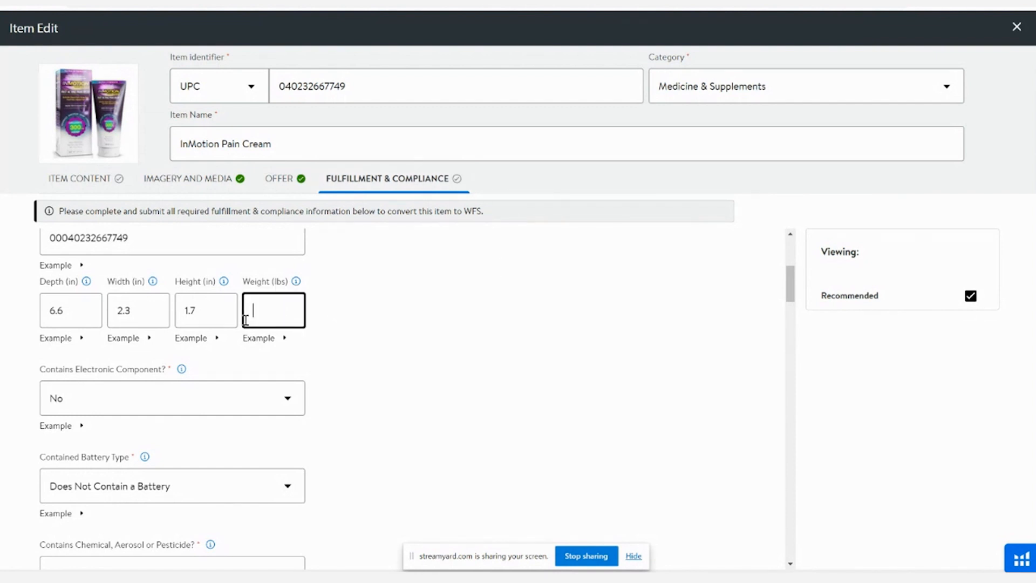
text(0.25)
- Review the remaining required compliance answers and the net content, and submit the edited item
scroll(150, 280, down, 2)
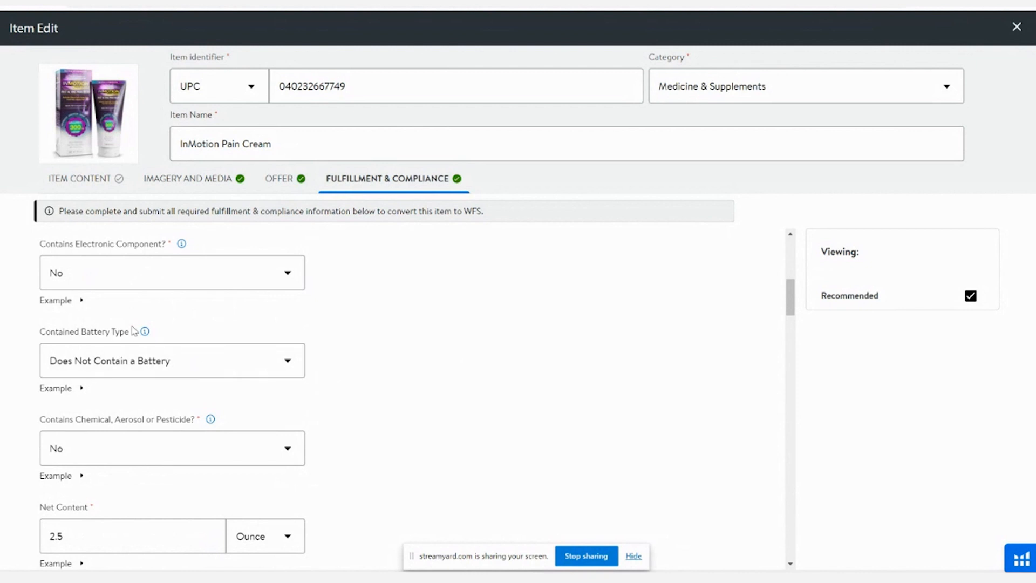
scroll(349, 389, down, 1)
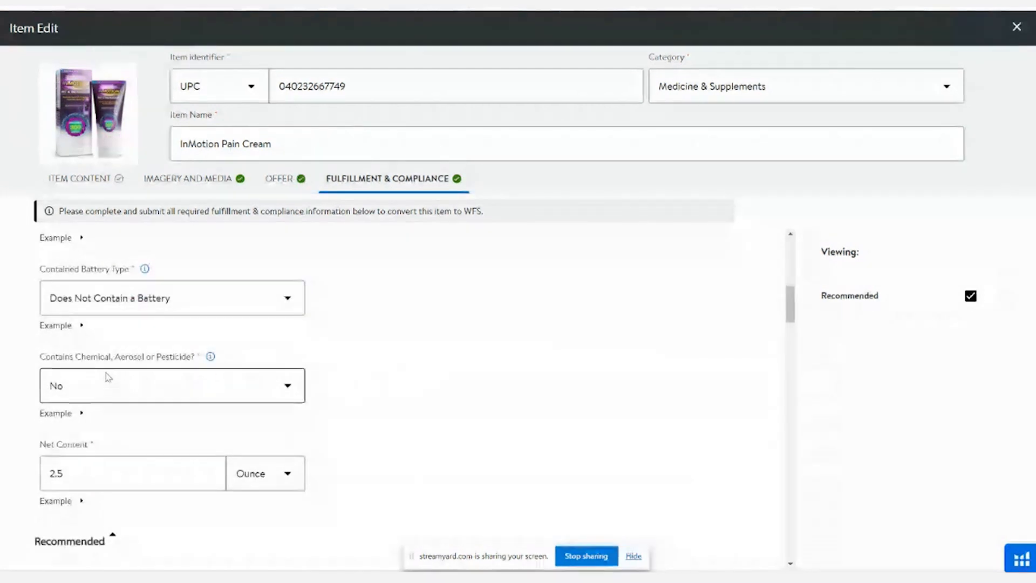
scroll(324, 394, down, 1)
scroll(333, 398, down, 3)
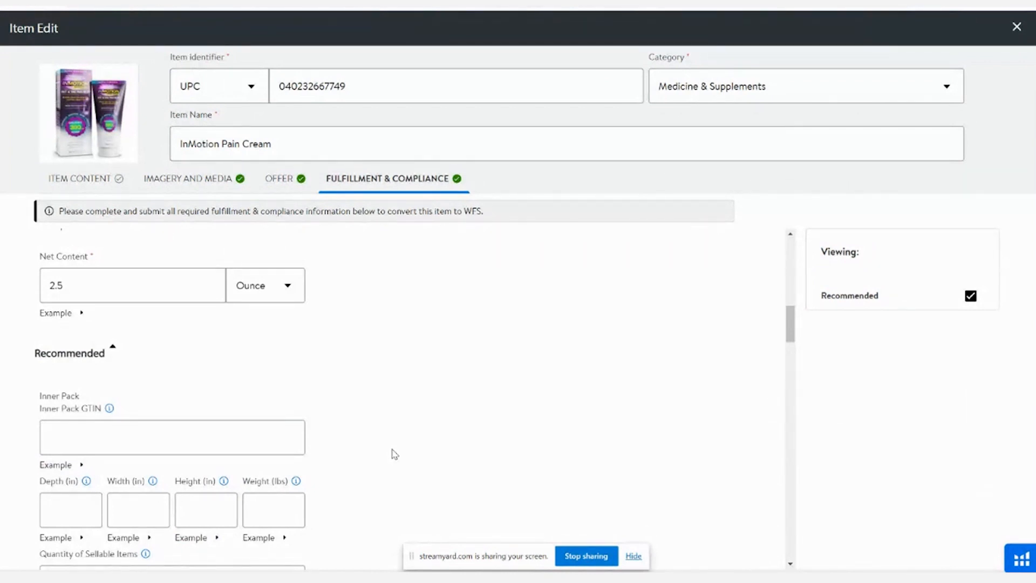
scroll(453, 458, up, 3)
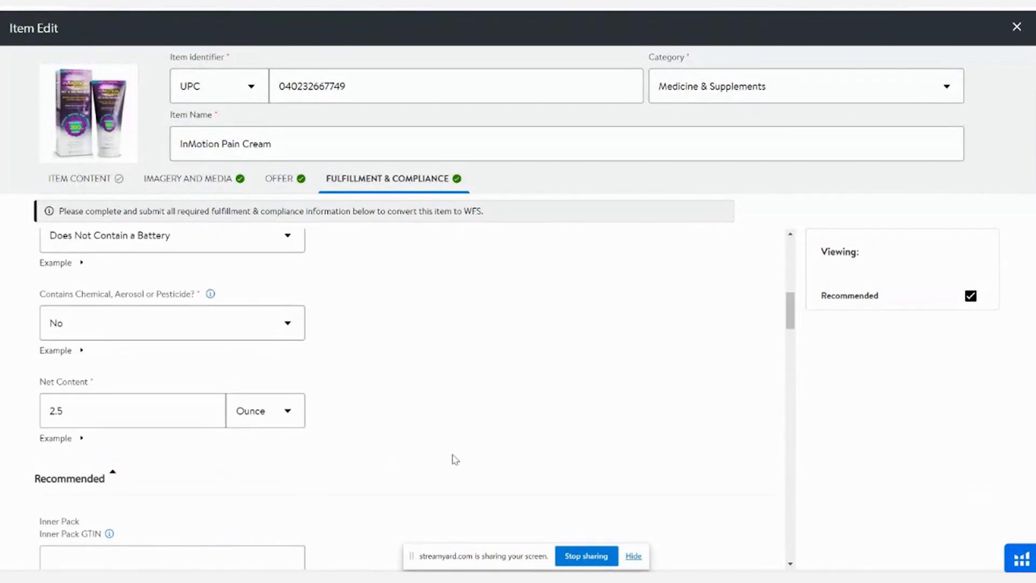
scroll(455, 457, up, 1)
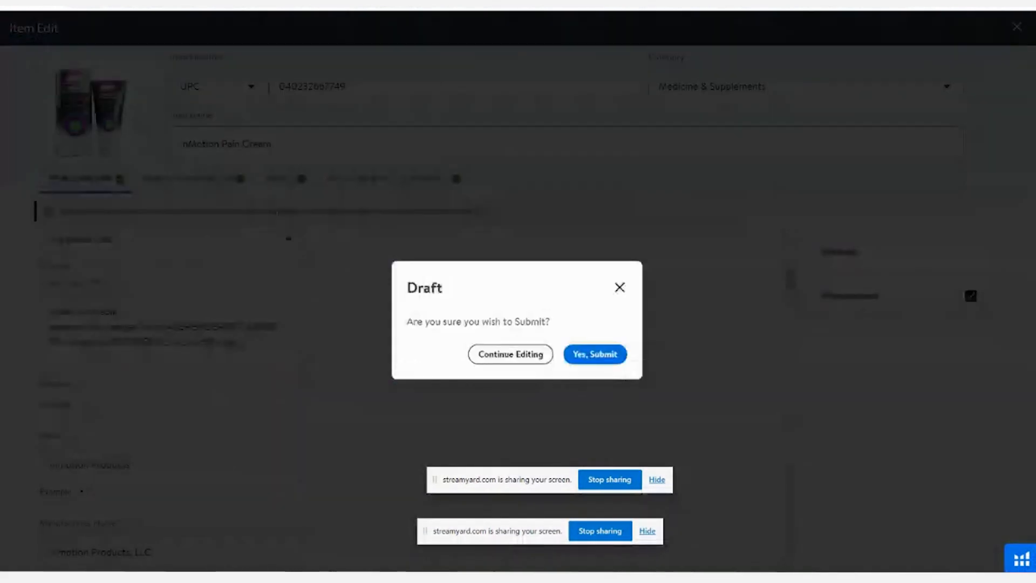
click(586, 358)
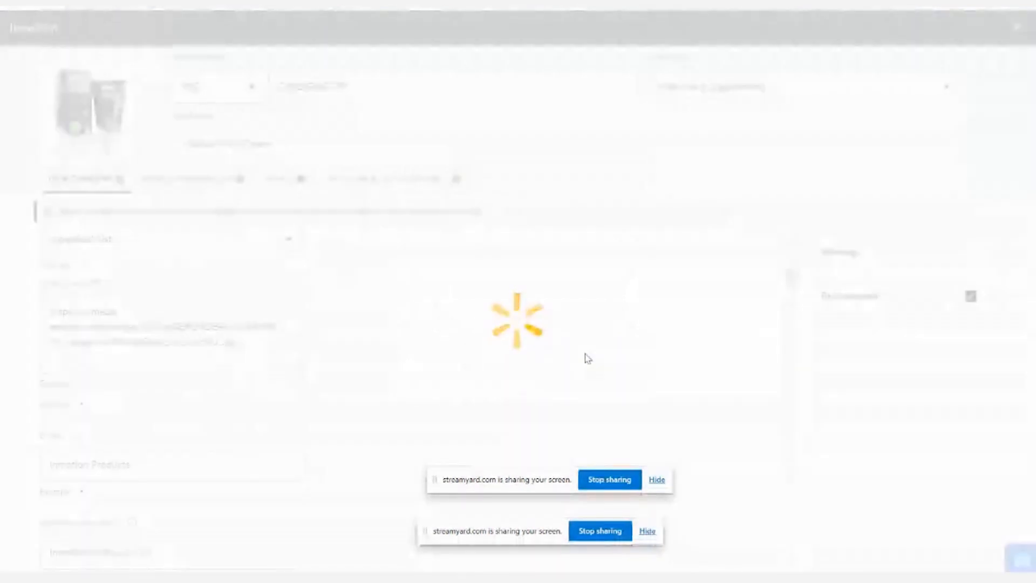